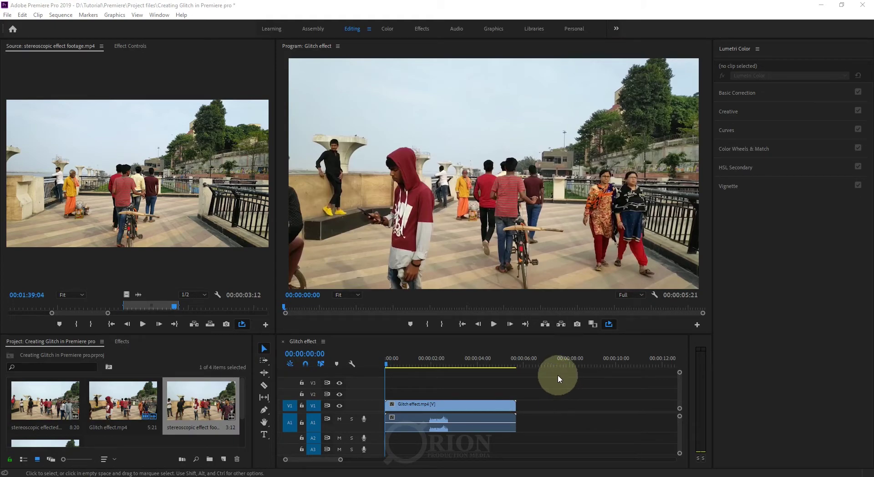
# Play back the Glitch effect sequence and stop on the glitch frame at 00:00:01:07.
pyautogui.click(494, 325)
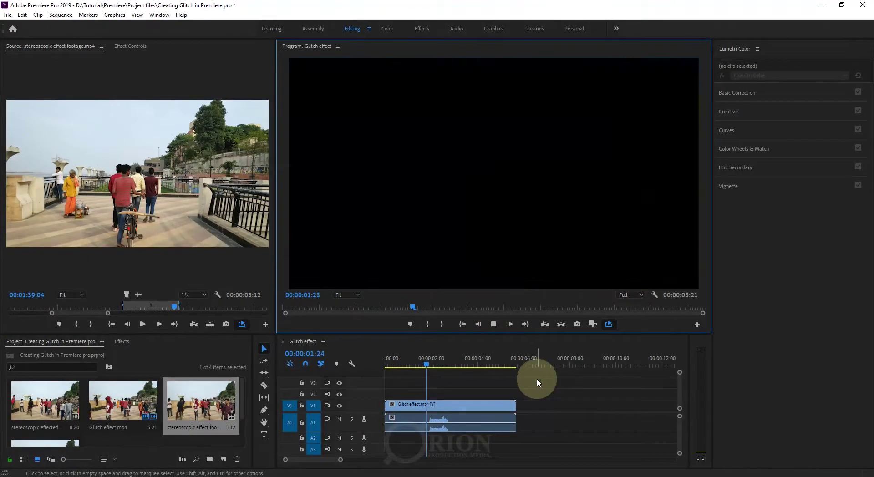
pyautogui.click(494, 324)
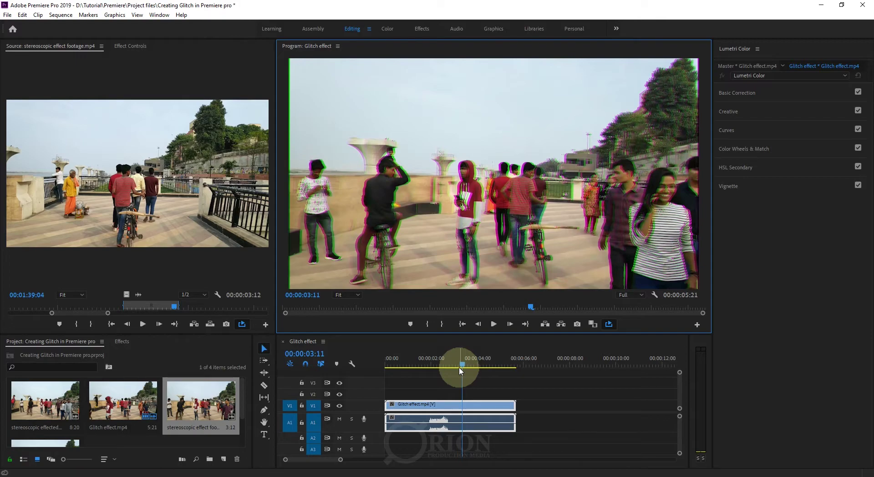
pyautogui.moveTo(460, 371); pyautogui.dragTo(413, 371)
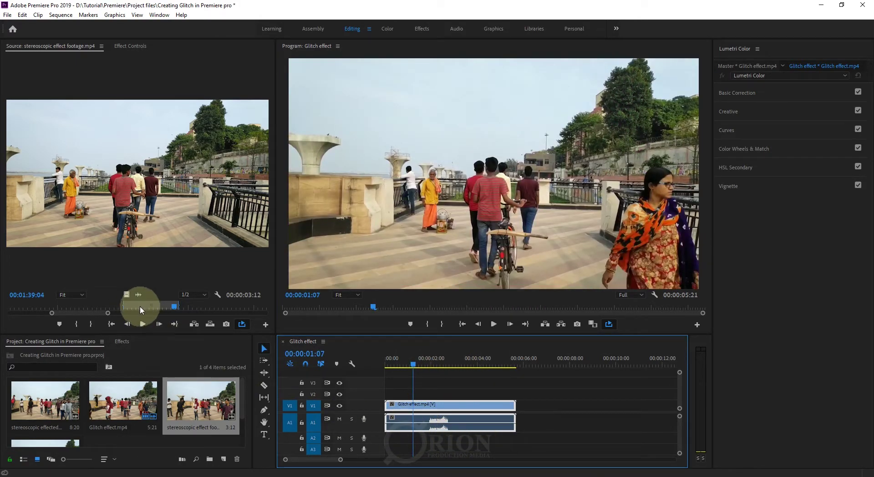
pyautogui.moveTo(107, 312)
pyautogui.mouseDown()
pyautogui.moveTo(199, 313)
pyautogui.moveTo(144, 324)
pyautogui.mouseUp()
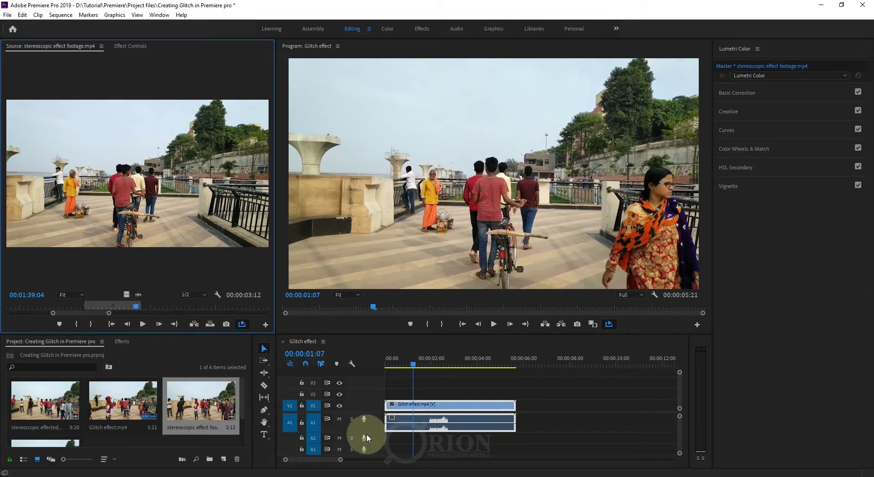
# Remove the clip from the timeline and delete the Glitch effect sequence from the project.
pyautogui.click(492, 411)
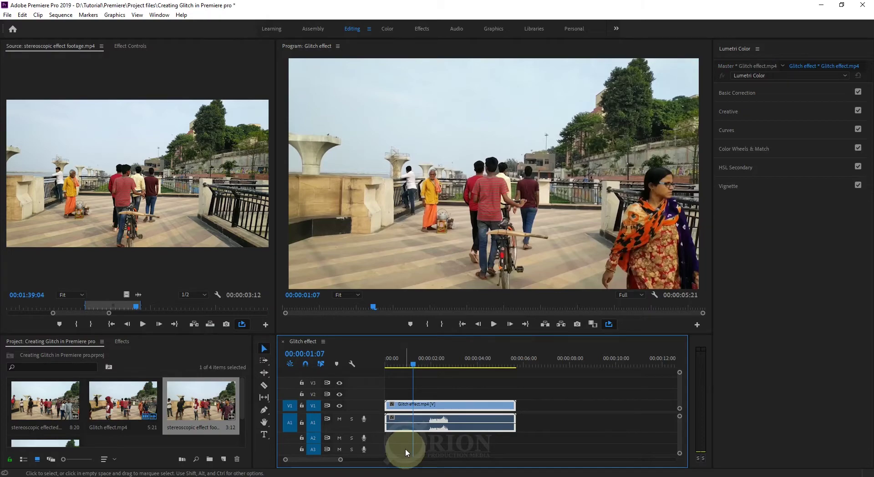
pyautogui.press('Delete')
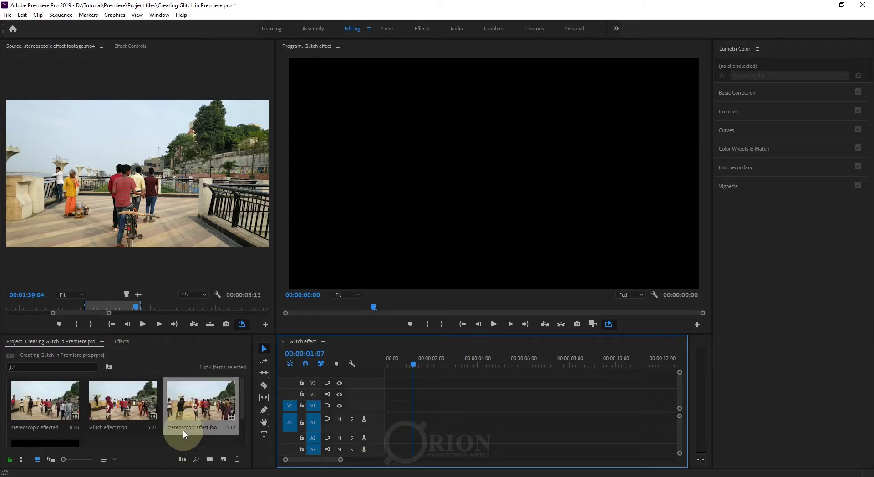
pyautogui.scroll(-2, 114, 441)
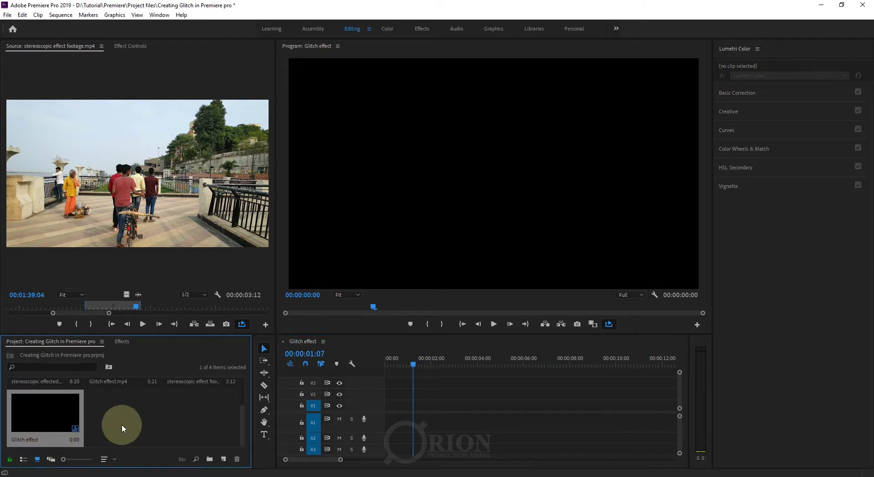
pyautogui.moveTo(129, 415); pyautogui.dragTo(32, 449)
pyautogui.click(236, 459)
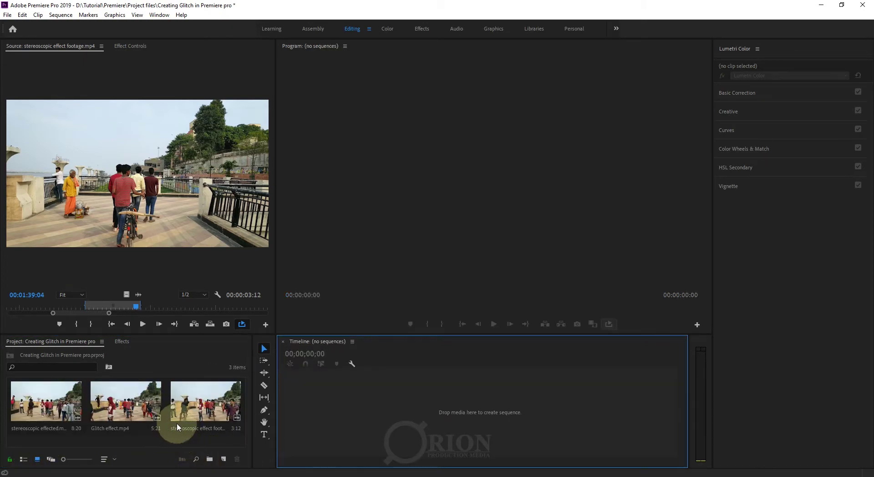
# Create a new 'stereoscopic effect footage' sequence from the stereoscopic footage source.
pyautogui.click(124, 295)
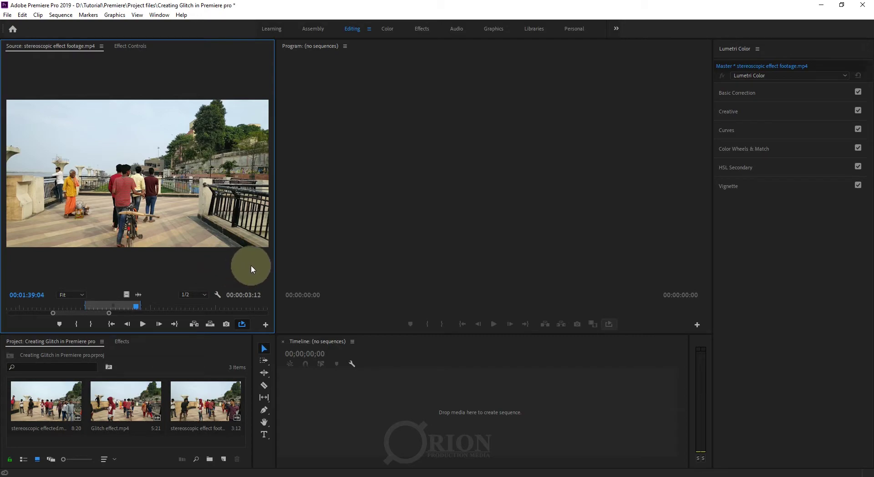
pyautogui.click(313, 256)
pyautogui.click(139, 258)
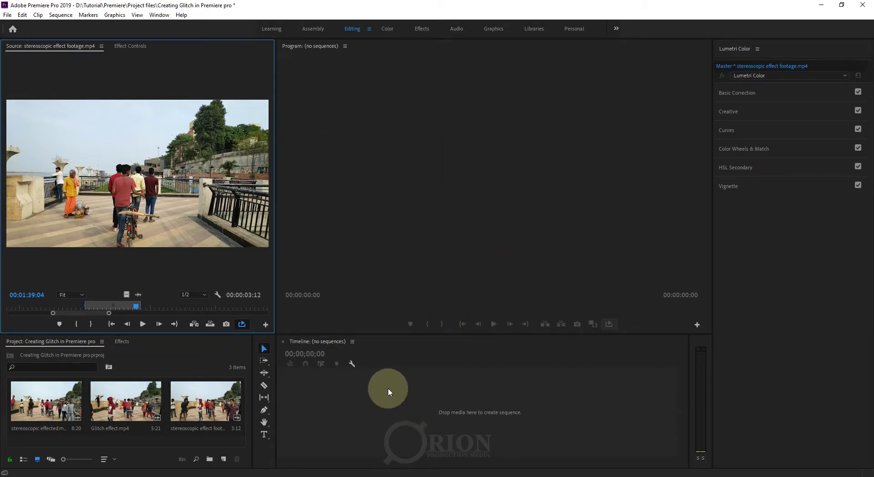
pyautogui.moveTo(387, 388); pyautogui.dragTo(387, 388)
# Place only the footage's video on V1 and play it back with looping on.
pyautogui.moveTo(125, 294); pyautogui.dragTo(399, 418)
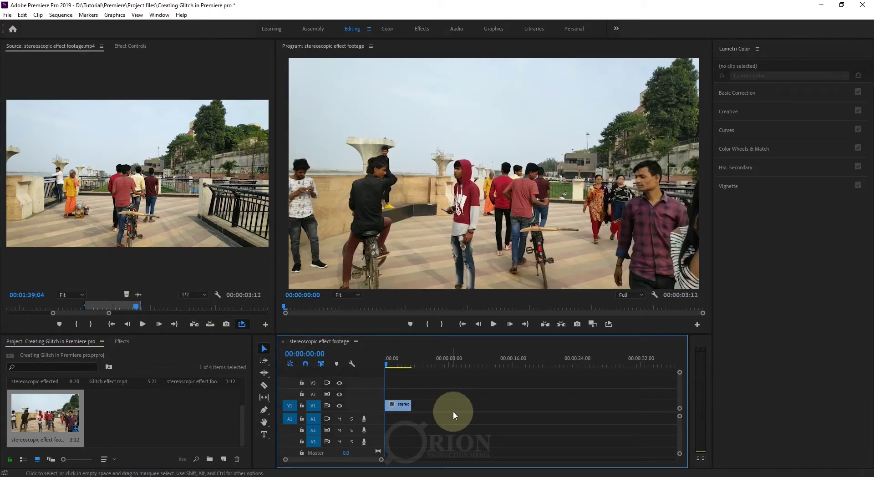
pyautogui.click(612, 327)
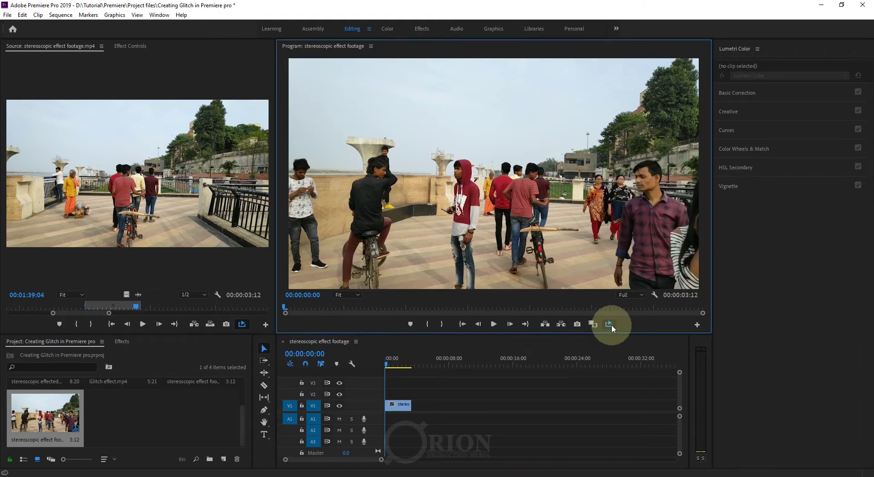
pyautogui.moveTo(390, 363); pyautogui.dragTo(373, 366)
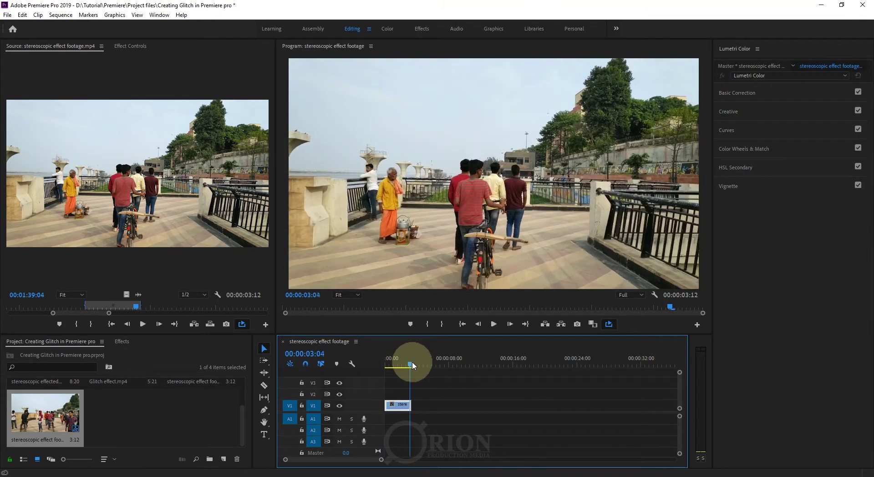
pyautogui.click(494, 326)
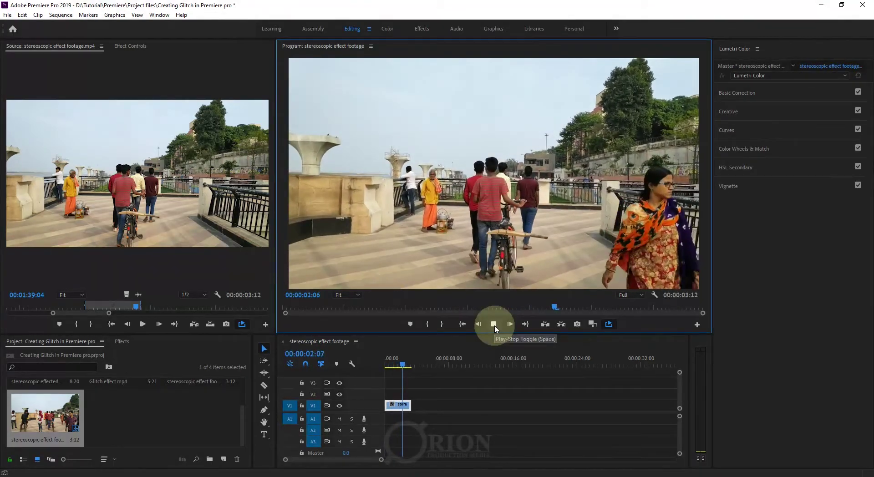
pyautogui.click(494, 326)
pyautogui.moveTo(401, 363); pyautogui.dragTo(386, 364)
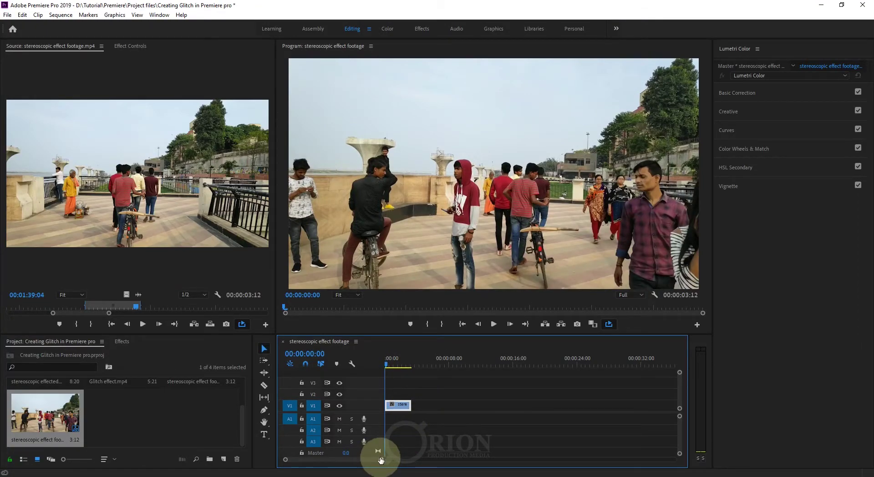
# Zoom the timeline and marquee-select the clip on V1.
pyautogui.moveTo(380, 461); pyautogui.dragTo(334, 459)
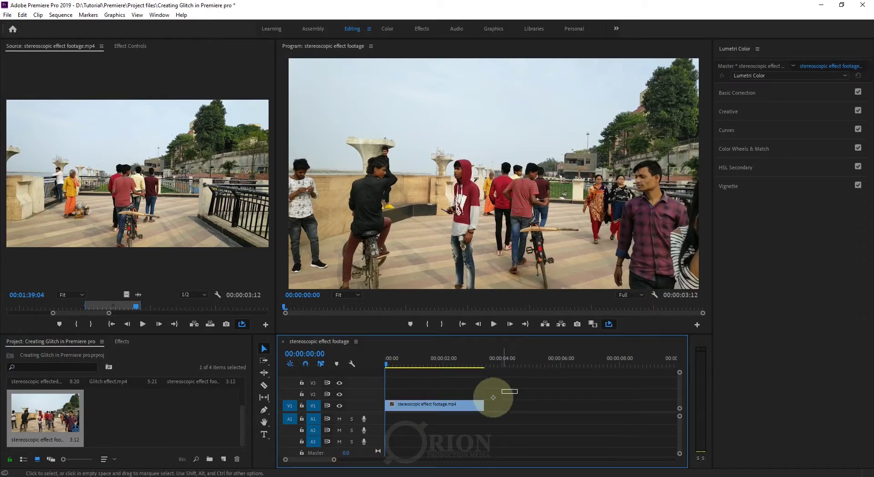
pyautogui.moveTo(493, 397); pyautogui.dragTo(400, 434)
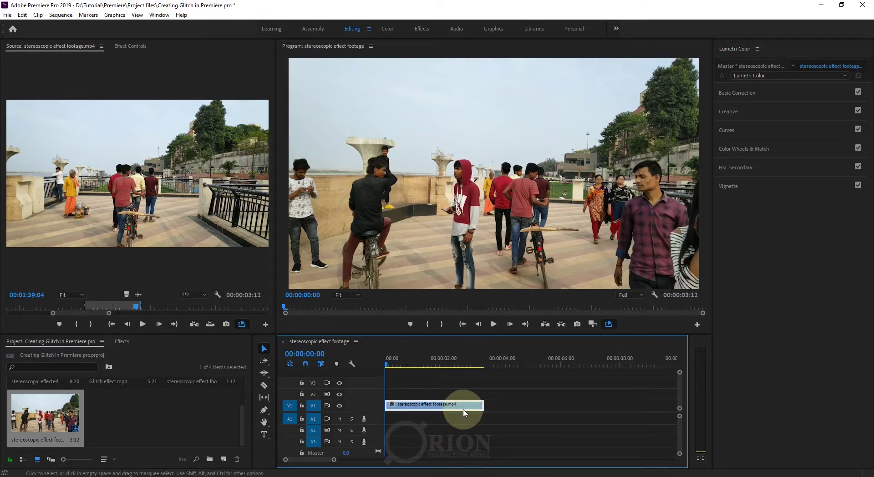
pyautogui.moveTo(504, 383); pyautogui.dragTo(367, 435)
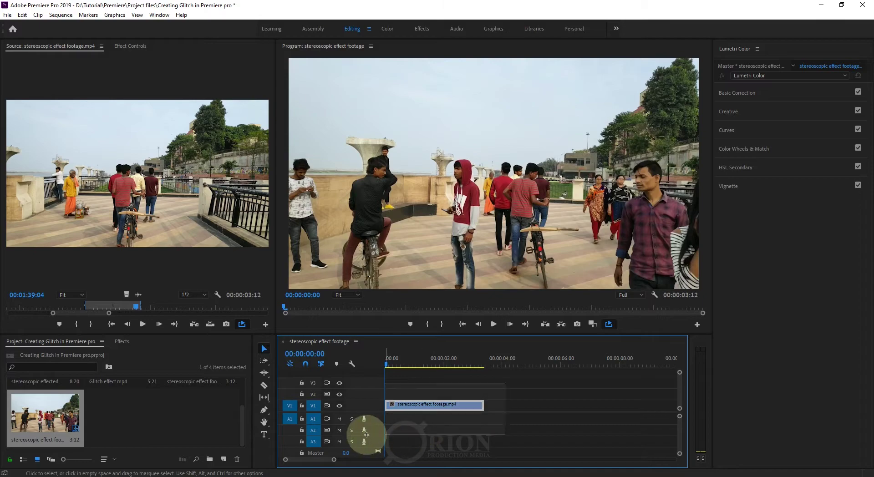
# Copy the clip and paste two more copies end-to-end after it.
pyautogui.click(22, 14)
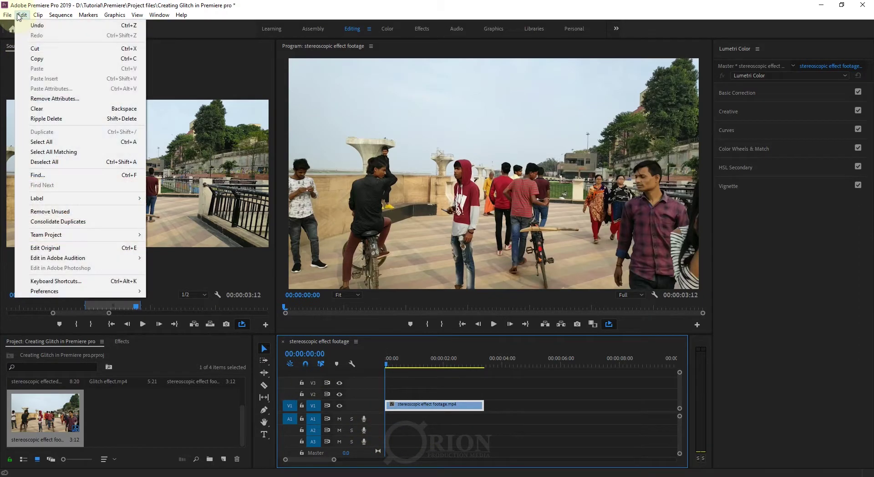
pyautogui.click(44, 62)
pyautogui.click(504, 401)
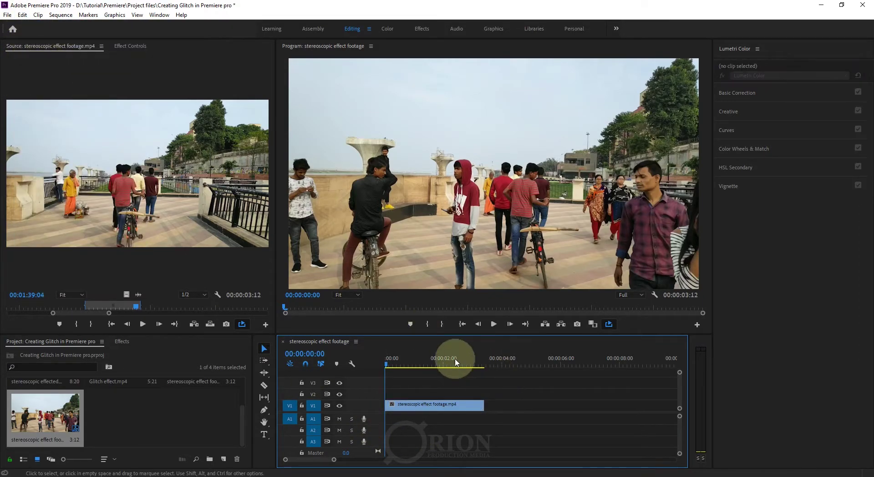
pyautogui.moveTo(389, 366); pyautogui.dragTo(489, 367)
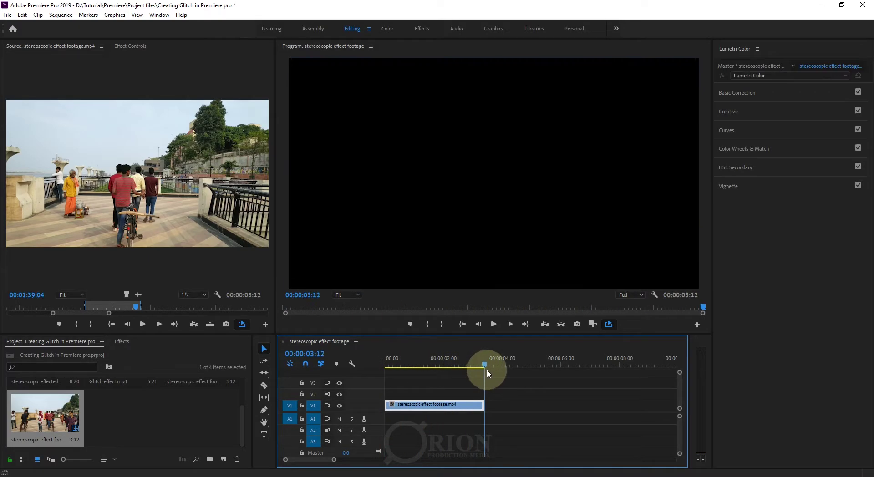
pyautogui.click(22, 14)
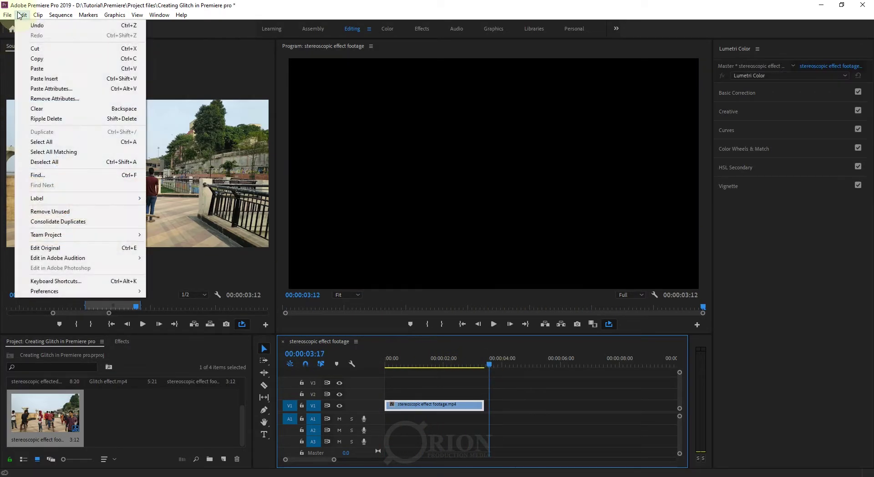
pyautogui.click(47, 70)
pyautogui.click(22, 14)
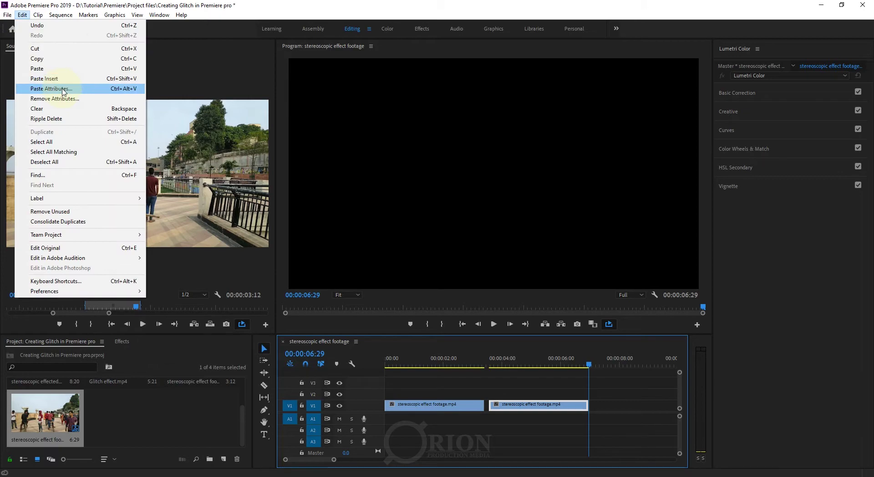
pyautogui.click(53, 71)
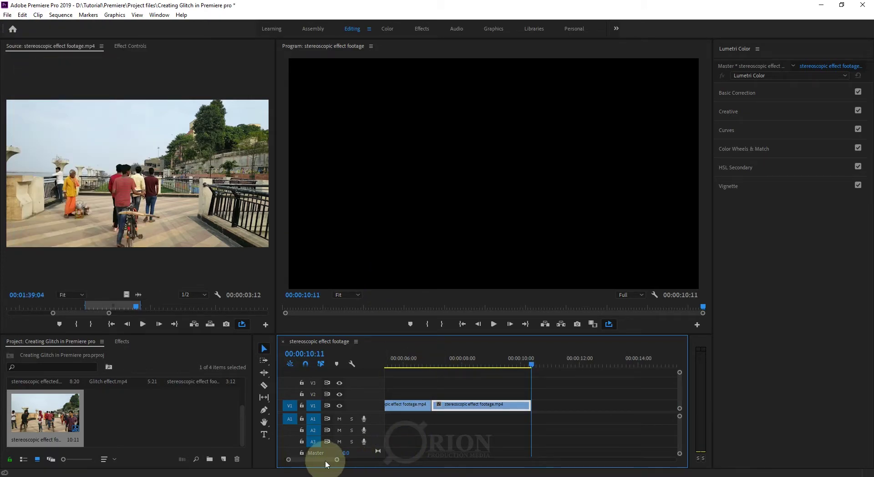
pyautogui.moveTo(337, 459); pyautogui.dragTo(364, 460)
pyautogui.click(408, 421)
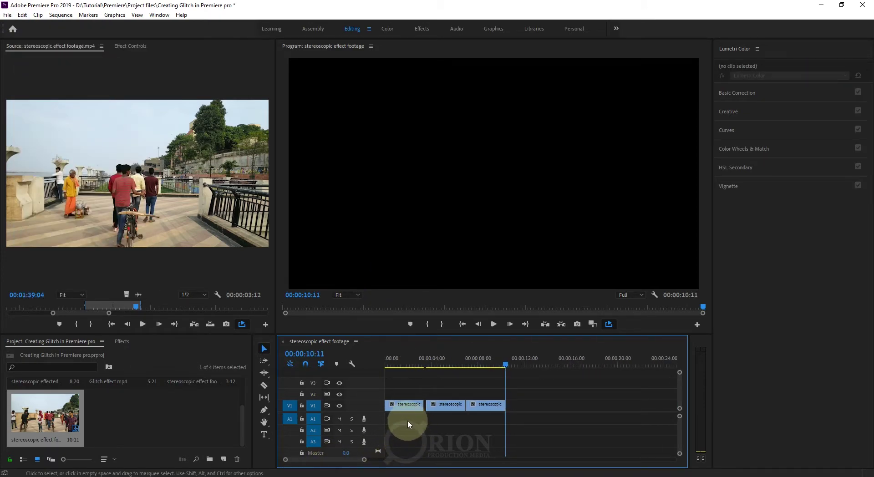
# Stack the second and third copies on V2 and V3 at 00:00:00:00.
pyautogui.moveTo(438, 365); pyautogui.dragTo(434, 365)
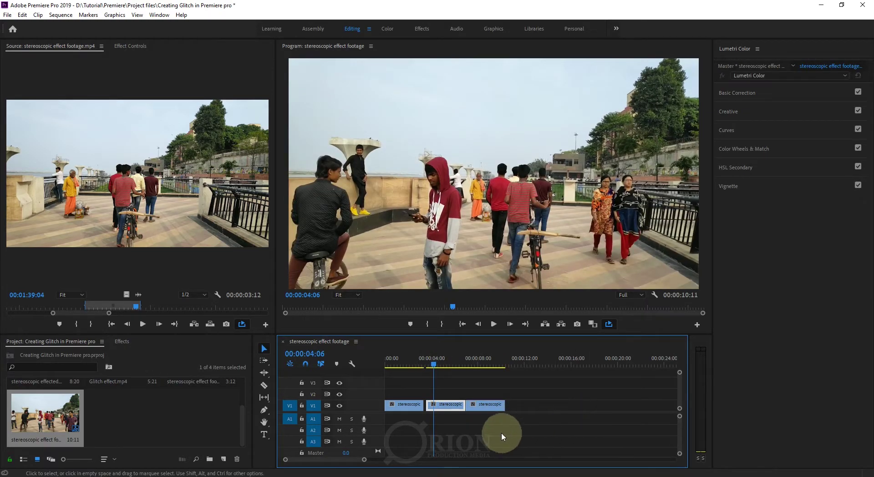
pyautogui.moveTo(448, 413); pyautogui.dragTo(395, 395)
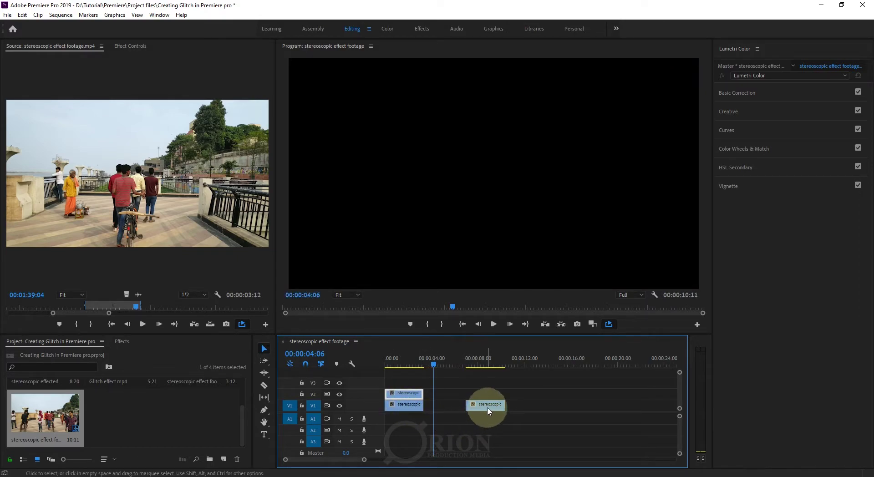
pyautogui.moveTo(488, 411); pyautogui.dragTo(407, 389)
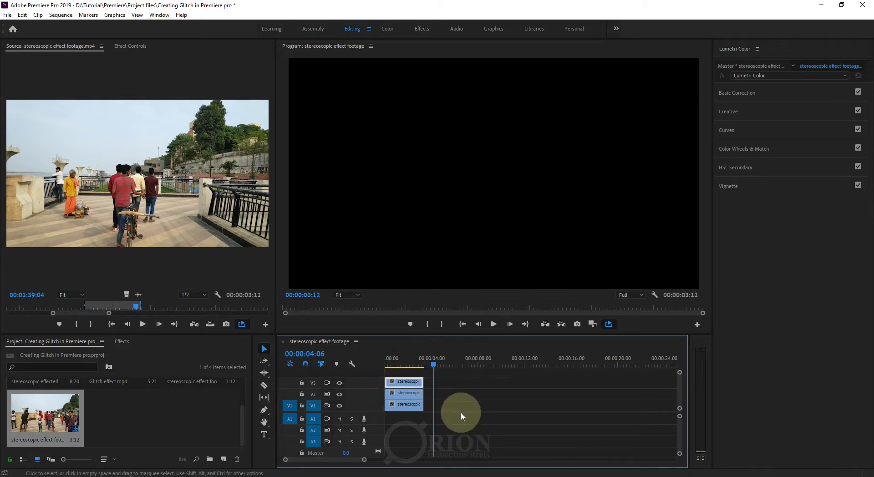
pyautogui.click(395, 364)
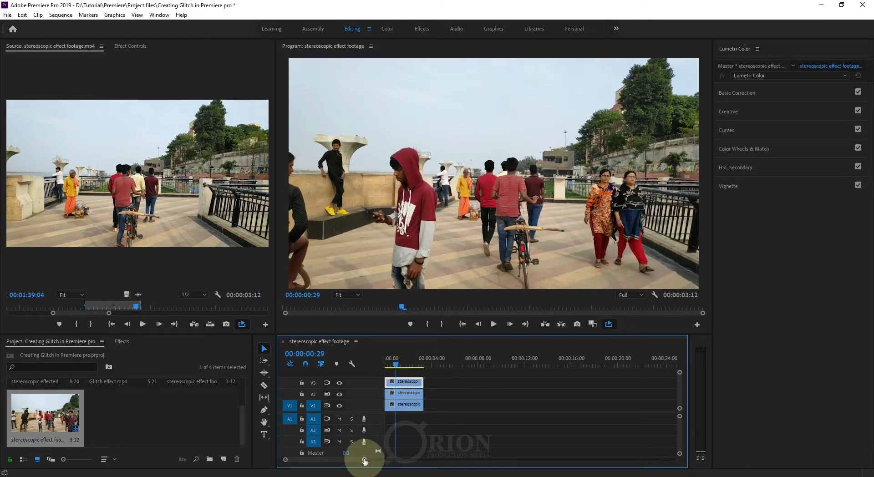
pyautogui.moveTo(364, 460); pyautogui.dragTo(341, 461)
# Select the V1 clip and hide tracks V2 and V3 from output.
pyautogui.click(401, 404)
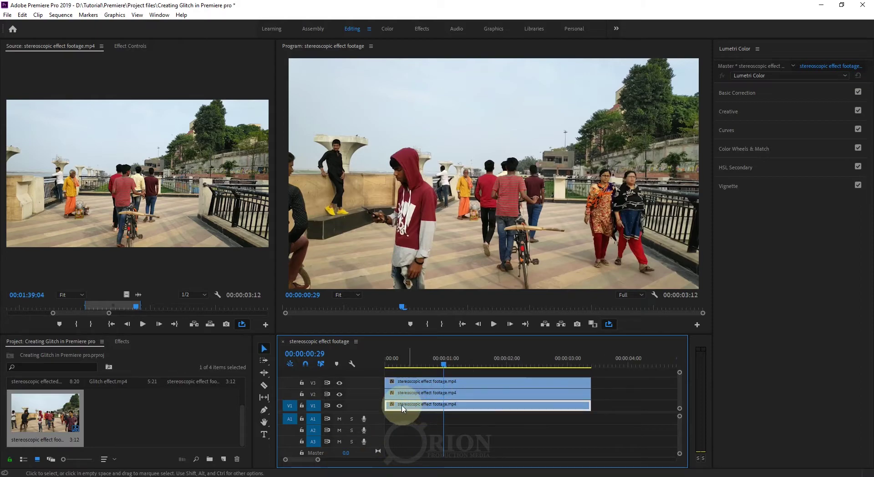
pyautogui.click(340, 394)
pyautogui.click(339, 383)
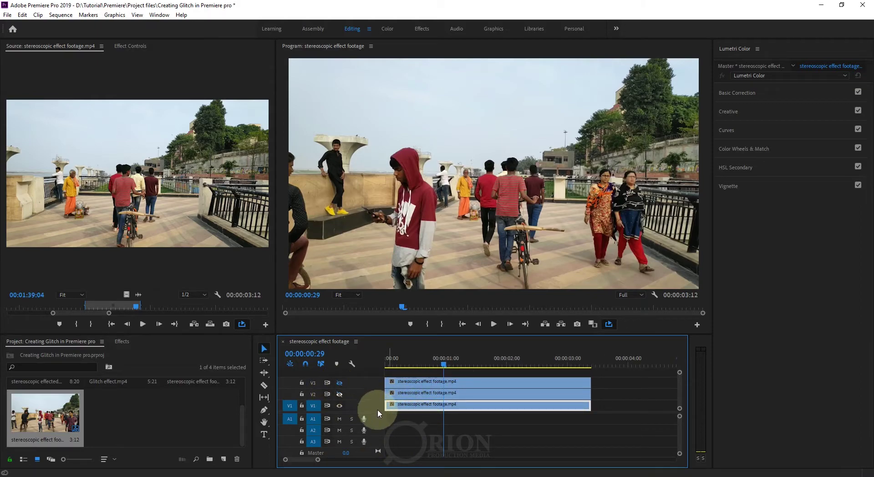
# Search the Effects panel for 'color' and apply Color Balance (RGB) to the V1 clip.
pyautogui.click(122, 342)
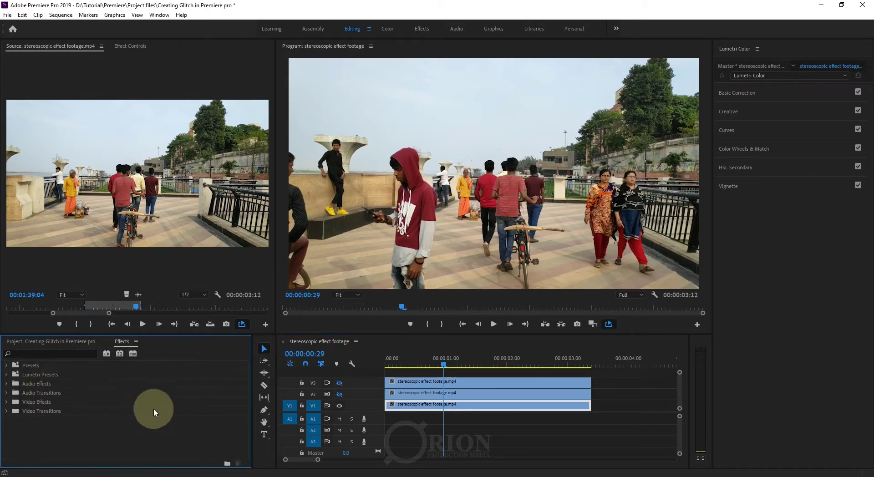
pyautogui.click(155, 15)
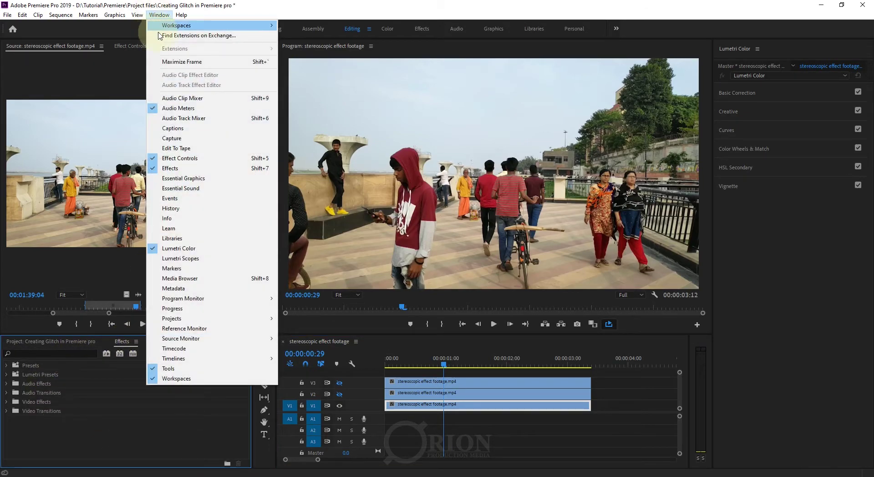
pyautogui.click(191, 169)
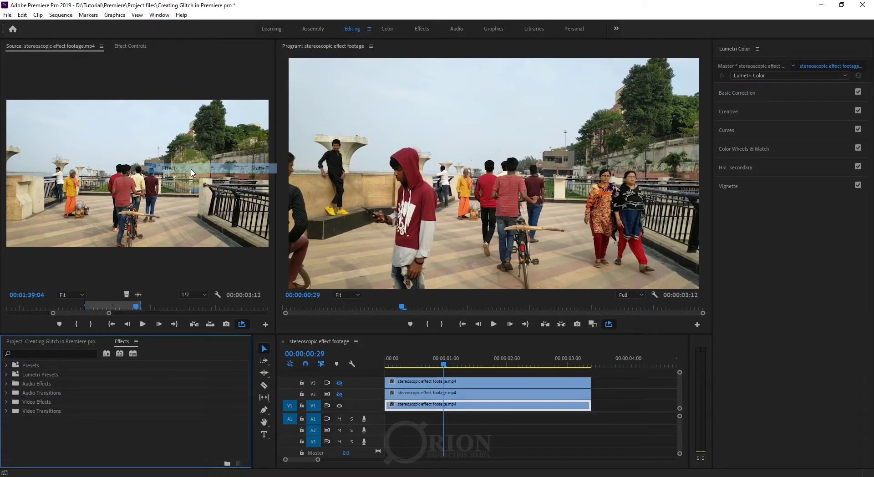
pyautogui.click(68, 353)
pyautogui.write('color')
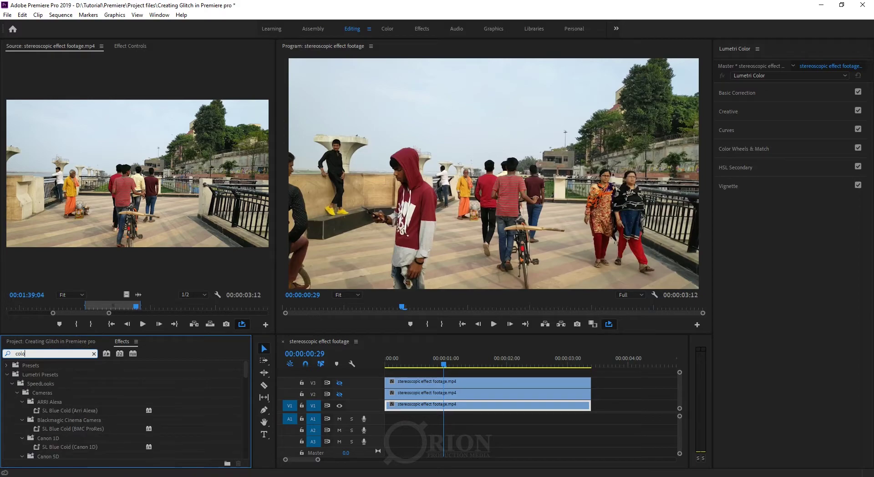
pyautogui.scroll(-2, 77, 444)
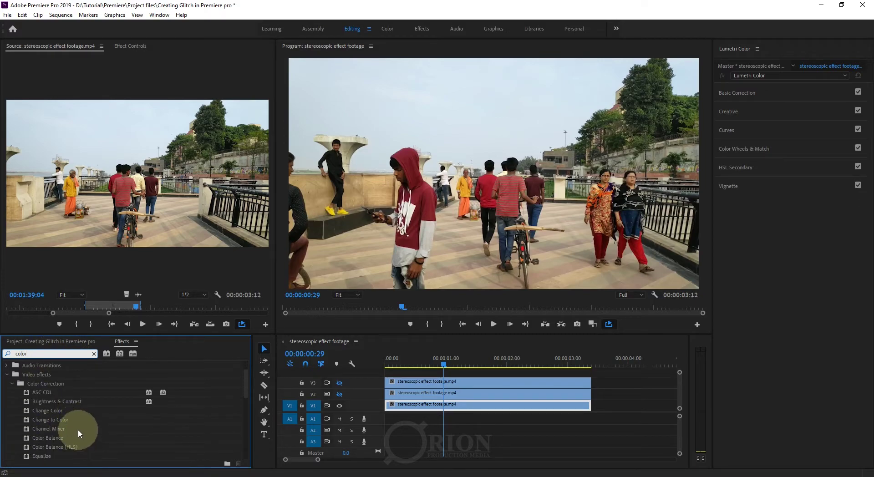
pyautogui.scroll(-2, 78, 430)
pyautogui.scroll(-1, 77, 428)
pyautogui.scroll(-1, 78, 427)
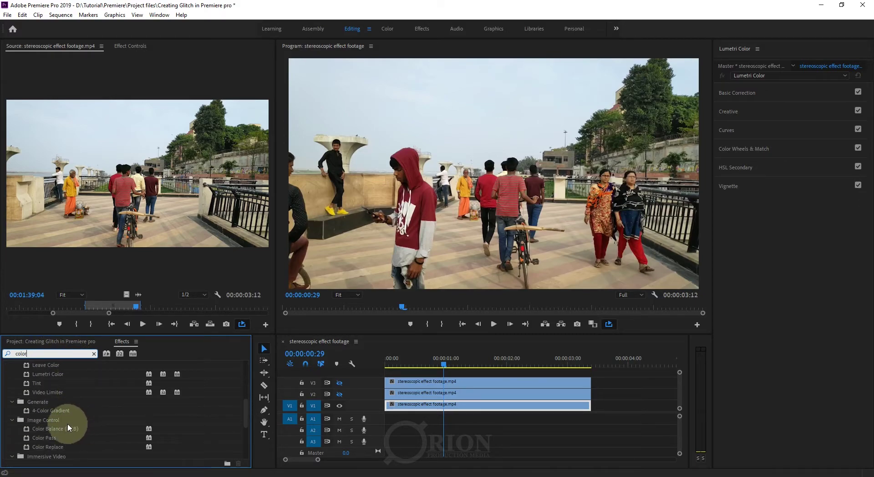
pyautogui.click(44, 430)
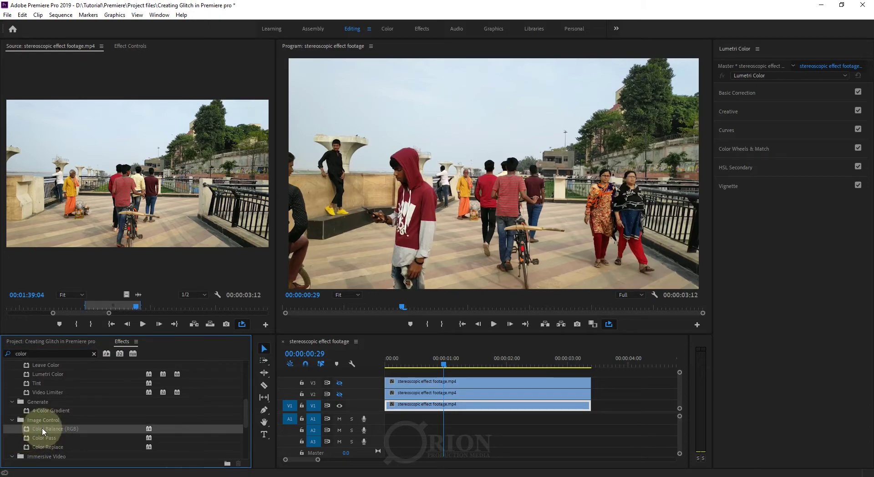
pyautogui.moveTo(44, 430); pyautogui.dragTo(416, 405)
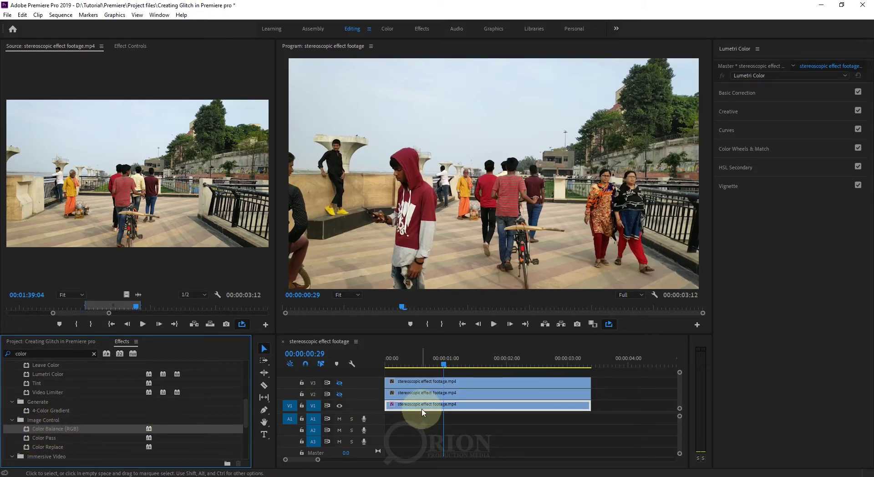
# Apply Color Balance (RGB) to the V2 and V3 clips as well.
pyautogui.click(131, 46)
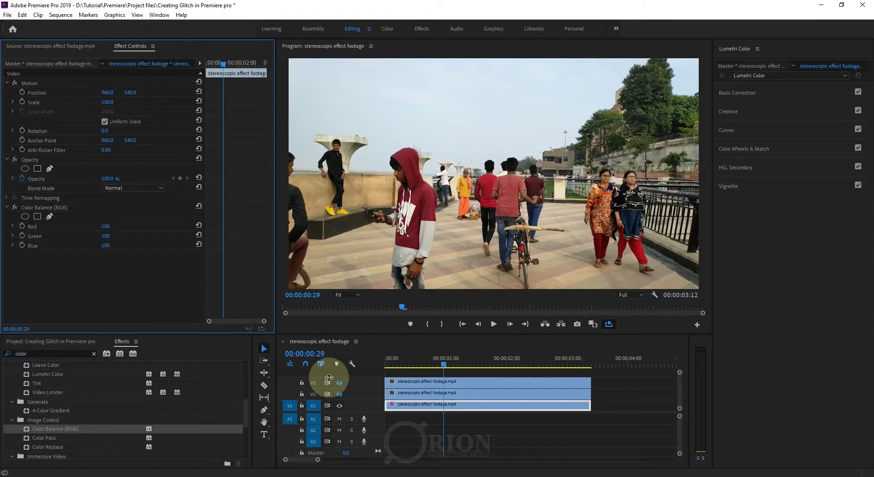
pyautogui.moveTo(44, 429); pyautogui.dragTo(408, 394)
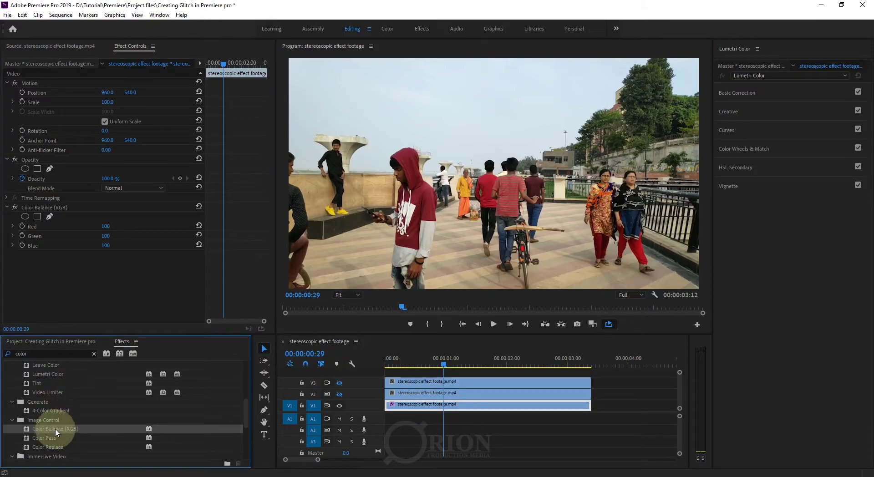
pyautogui.moveTo(35, 428); pyautogui.dragTo(401, 385)
pyautogui.click(412, 404)
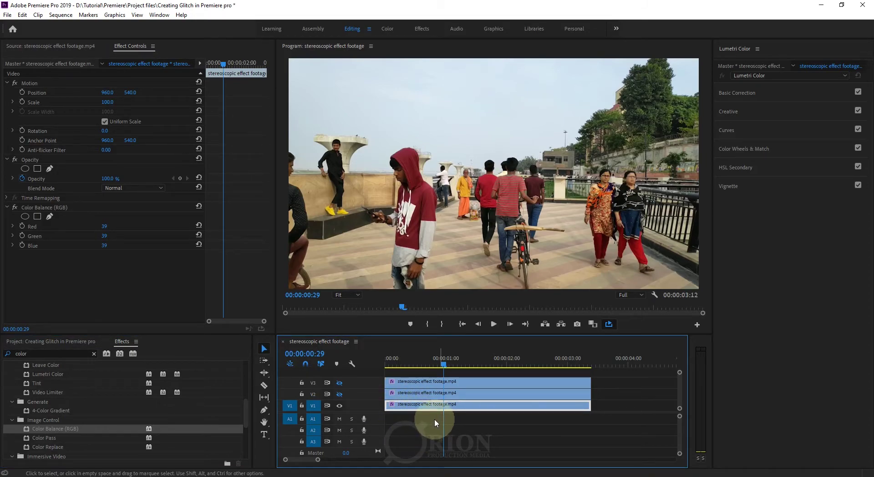
# Set the V3 clip's Green and Blue balance to 0, keeping only red.
pyautogui.click(400, 392)
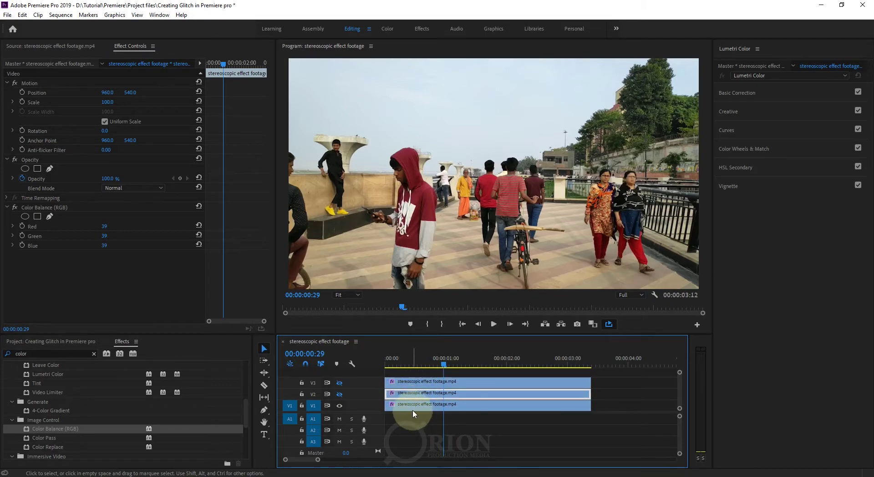
pyautogui.click(413, 409)
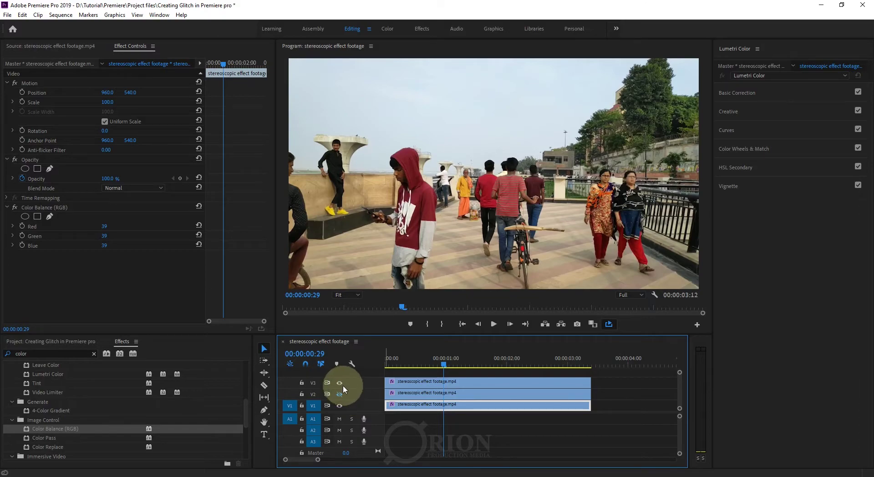
pyautogui.click(413, 382)
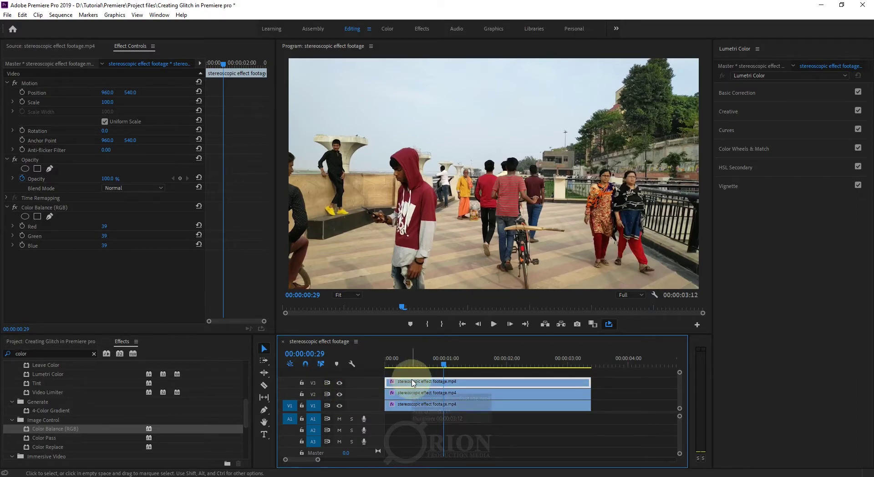
pyautogui.click(106, 239)
pyautogui.write('0')
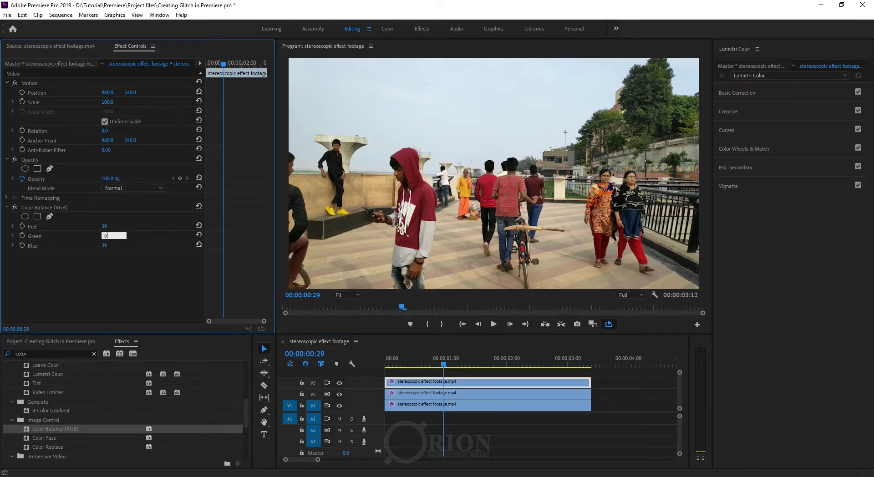
pyautogui.click(117, 273)
pyautogui.click(108, 245)
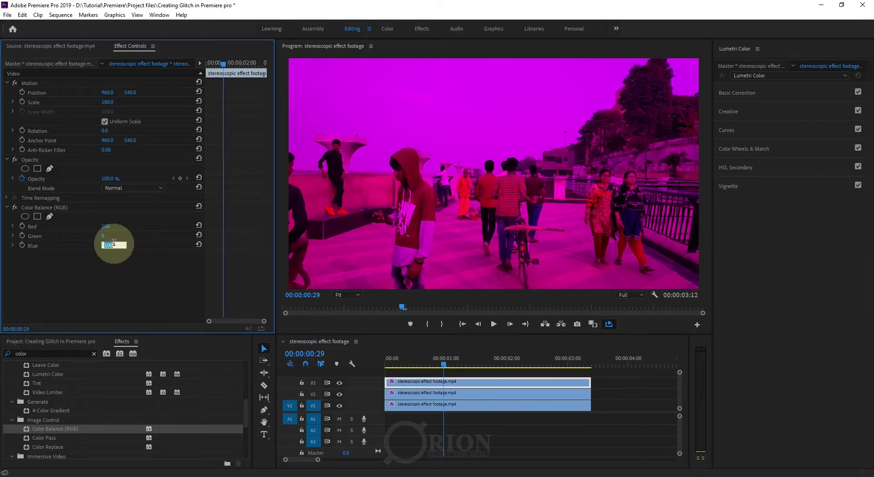
pyautogui.write('0')
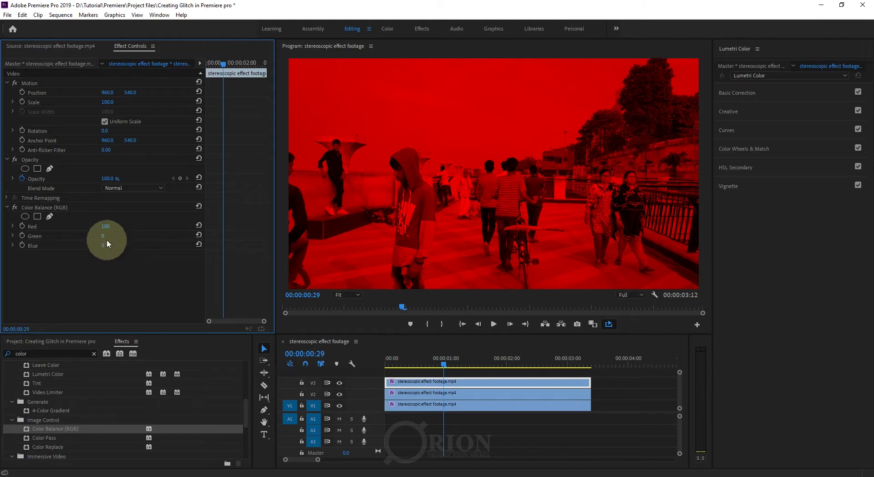
# Set the V2 clip's Red and Blue balance to 0, keeping only green.
pyautogui.click(398, 393)
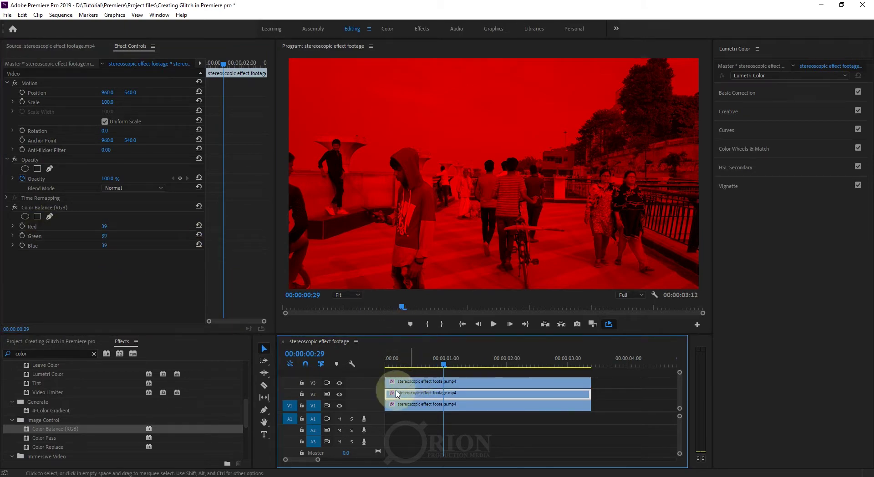
pyautogui.click(102, 231)
pyautogui.write('0')
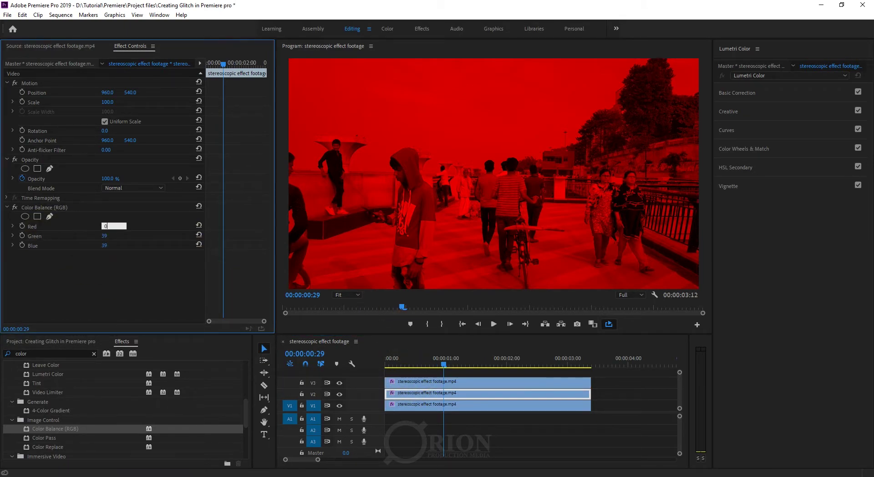
pyautogui.click(114, 228)
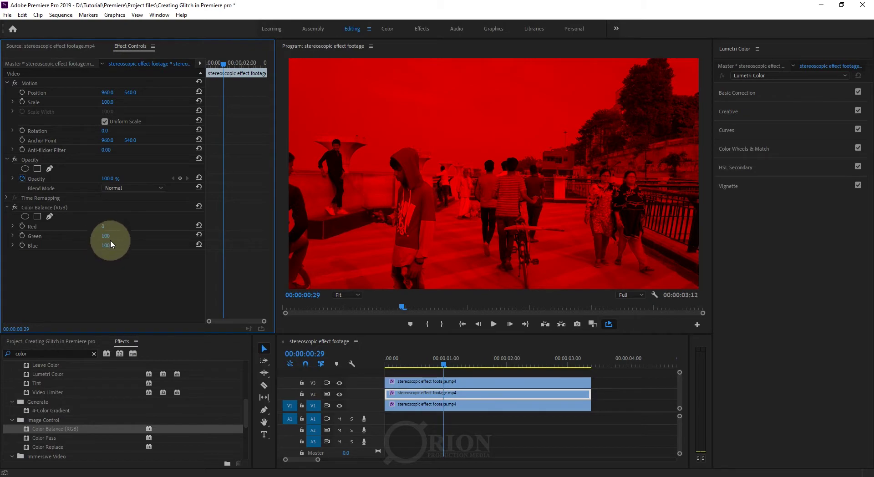
pyautogui.click(109, 245)
pyautogui.write('0')
pyautogui.press('Return')
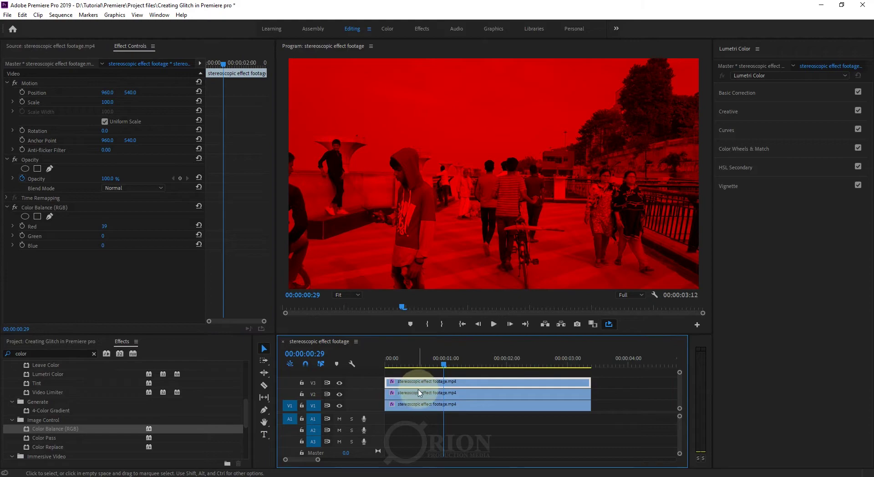
# Check each stacked clip's Color Balance values in Effect Controls.
pyautogui.click(412, 406)
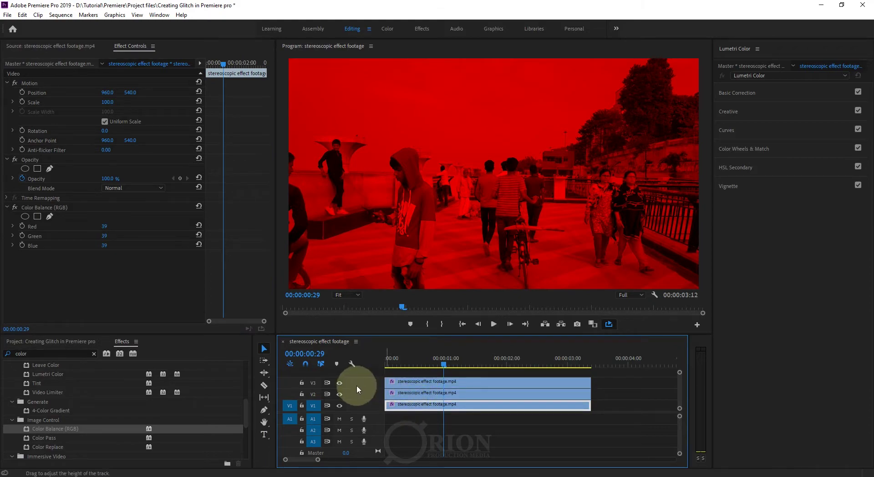
pyautogui.click(414, 385)
pyautogui.click(412, 396)
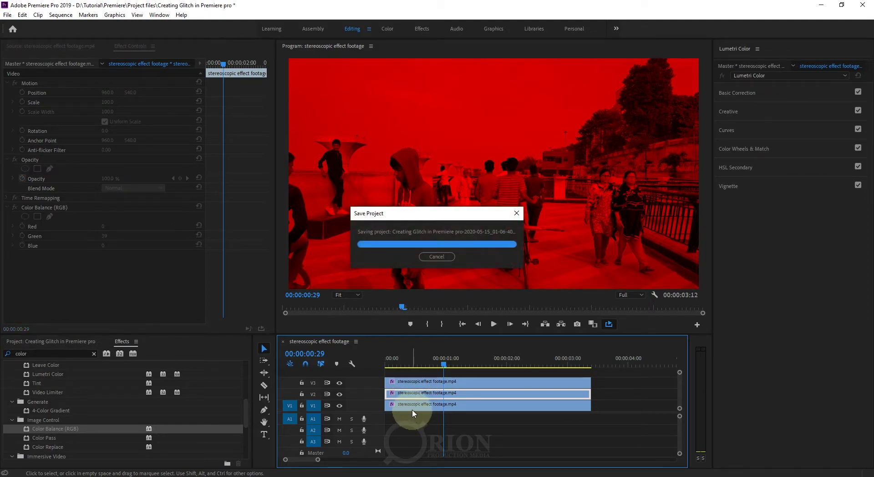
pyautogui.click(423, 382)
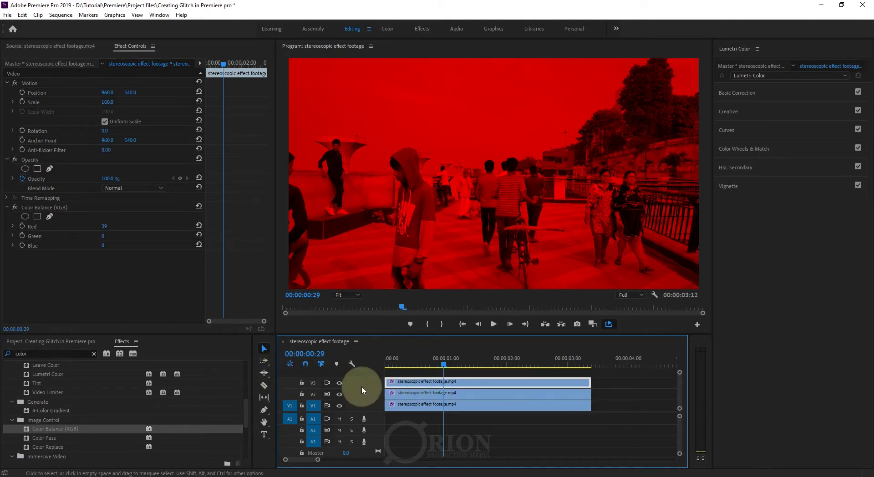
pyautogui.click(392, 397)
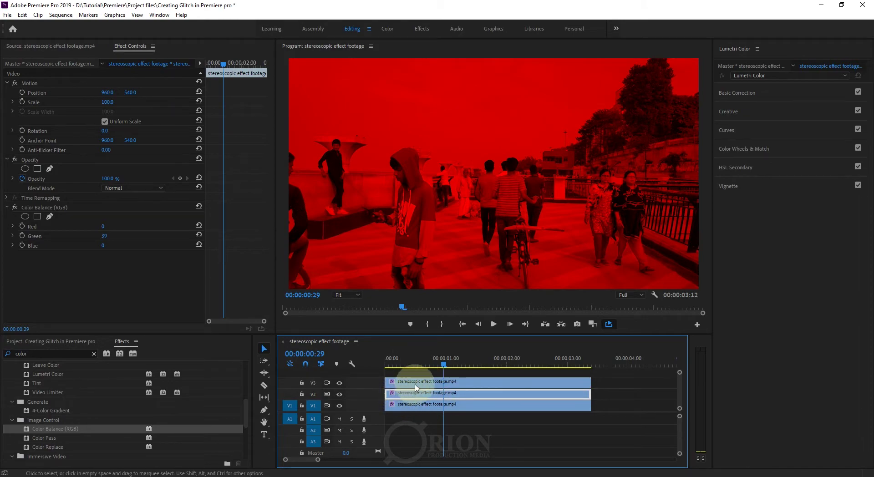
pyautogui.click(415, 387)
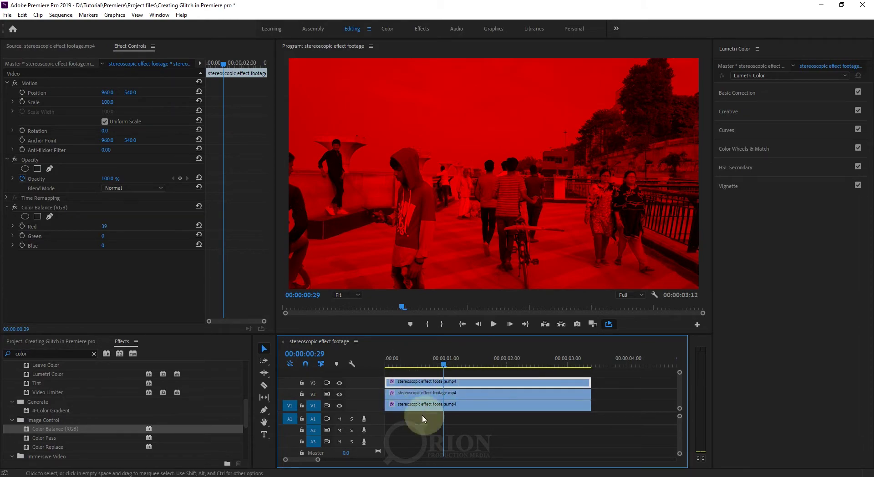
pyautogui.click(422, 396)
pyautogui.click(92, 267)
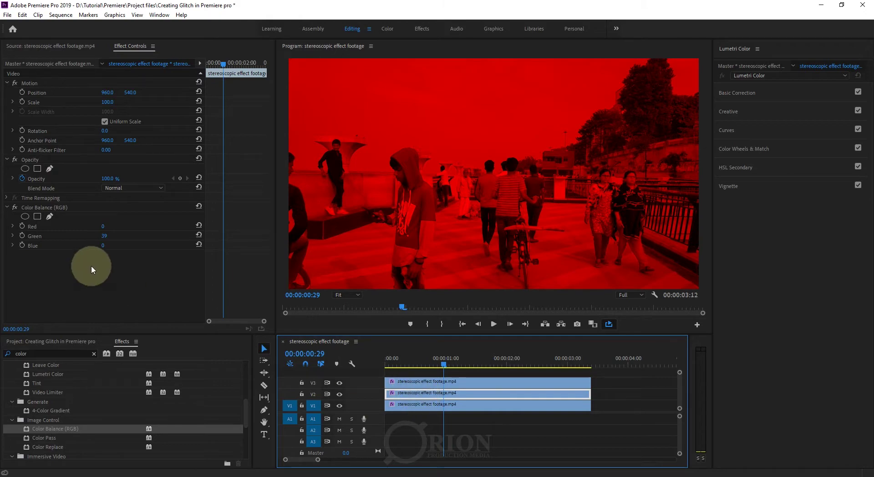
# Set the V1 clip's Color Balance to keep only blue at Blue 100.
pyautogui.click(401, 404)
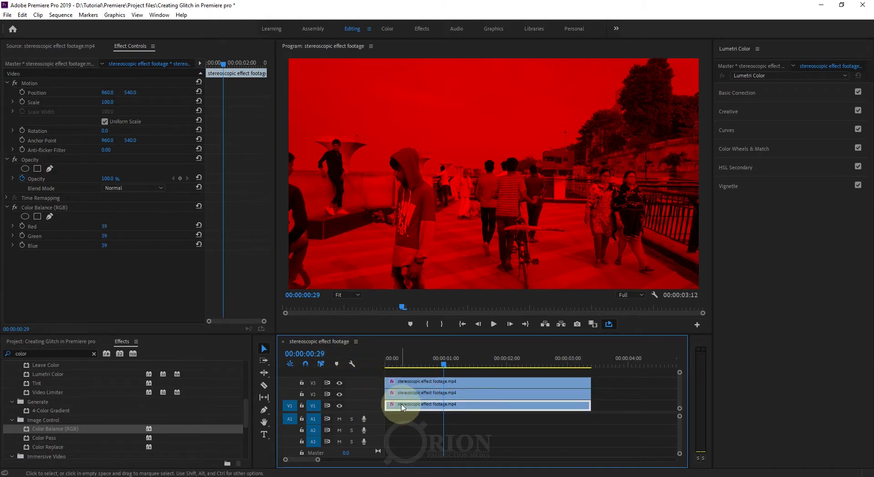
pyautogui.click(105, 226)
pyautogui.write('0')
pyautogui.press('Tab')
pyautogui.write('100')
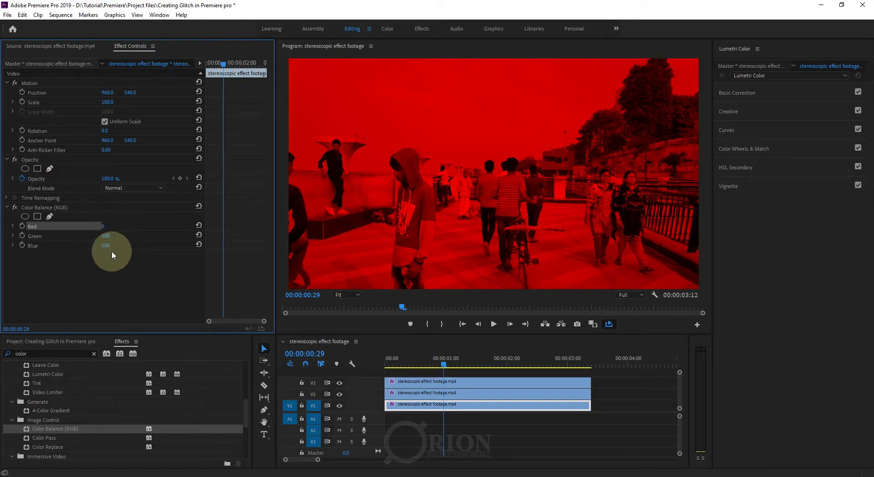
pyautogui.press('Tab')
pyautogui.write('100')
pyautogui.click(114, 233)
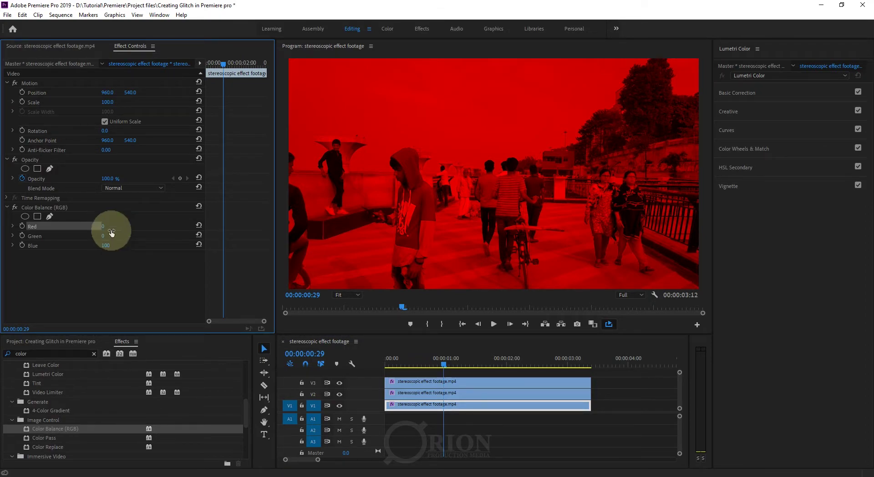
pyautogui.click(405, 431)
pyautogui.click(410, 383)
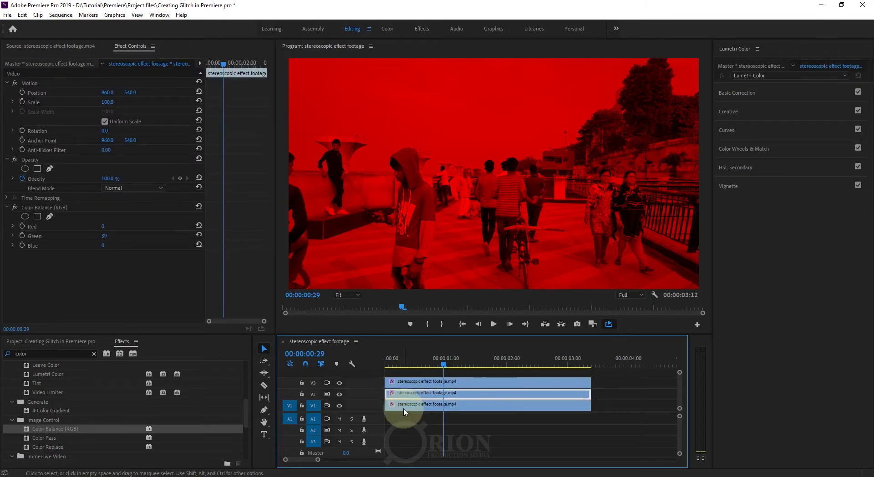
pyautogui.click(403, 393)
pyautogui.click(339, 383)
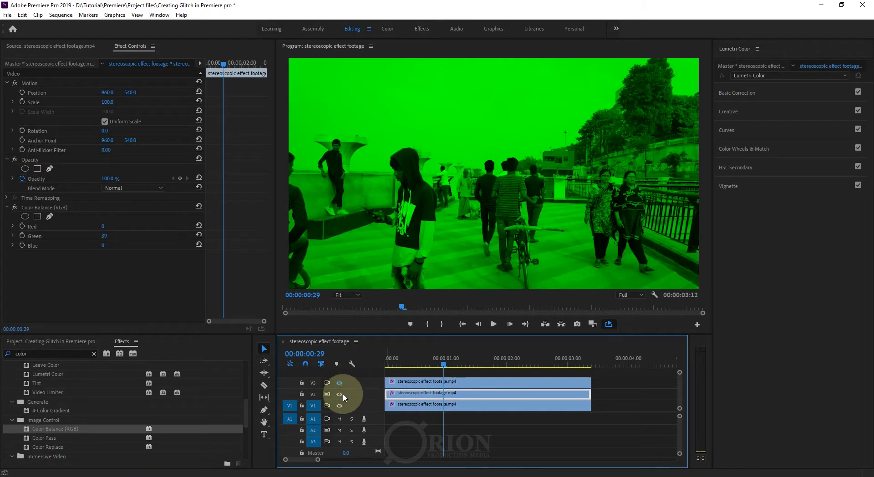
pyautogui.click(340, 394)
pyautogui.click(339, 395)
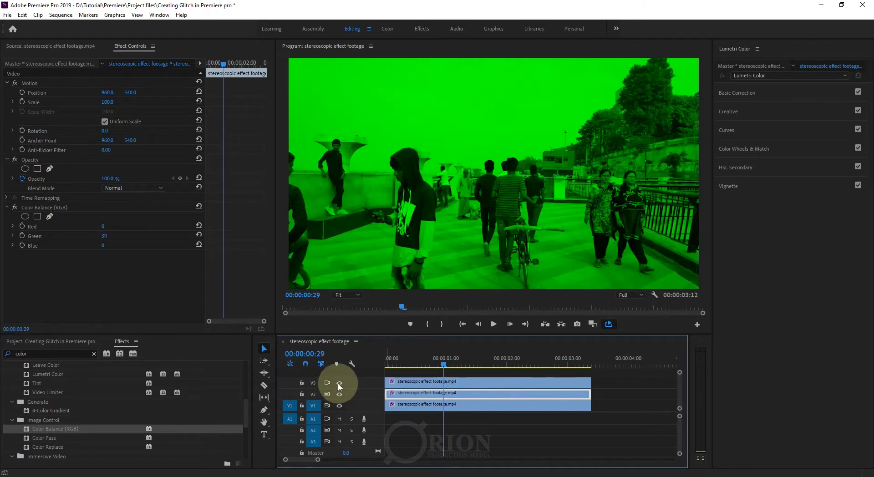
pyautogui.click(339, 382)
pyautogui.click(401, 384)
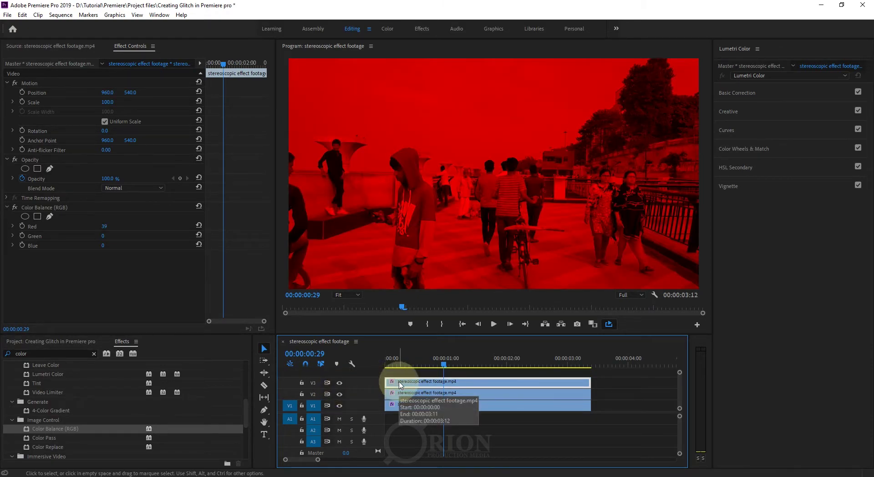
pyautogui.click(49, 187)
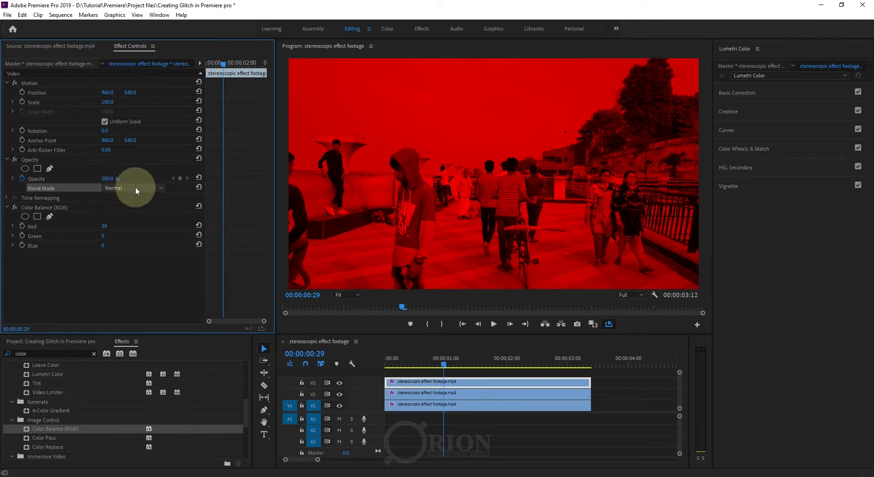
# Set the red V3 clip's Opacity blend mode to Screen.
pyautogui.click(135, 188)
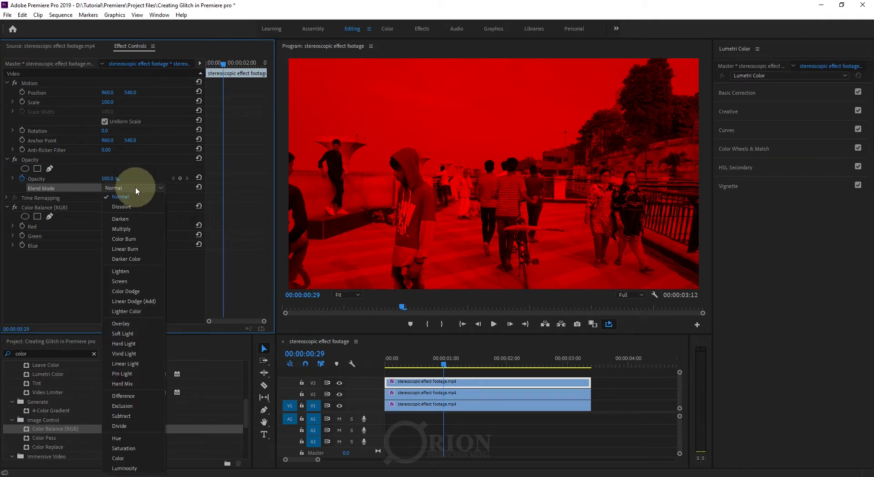
pyautogui.click(496, 382)
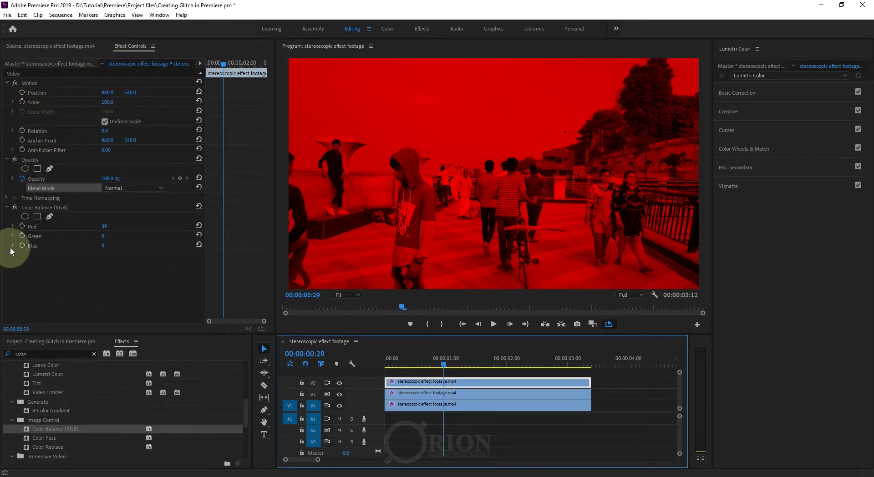
pyautogui.click(8, 164)
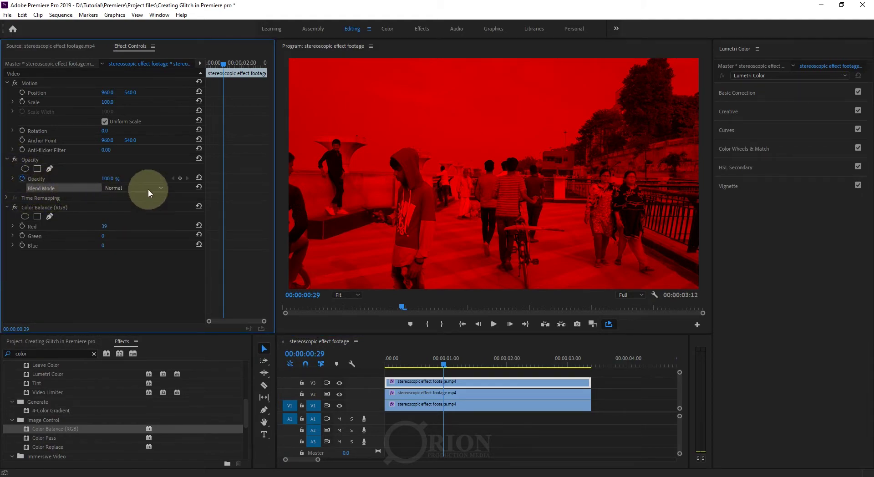
pyautogui.click(146, 188)
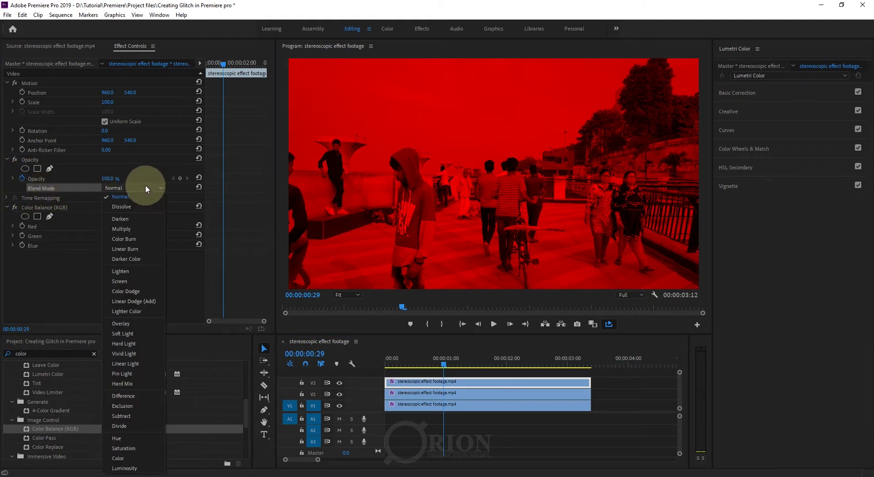
pyautogui.click(119, 282)
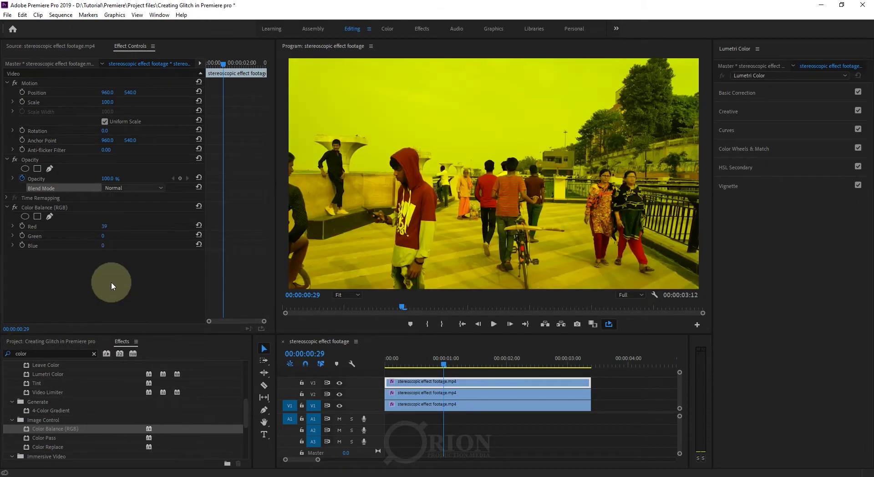
# Set the green V2 clip to Screen blending and preview the combined layers.
pyautogui.click(411, 394)
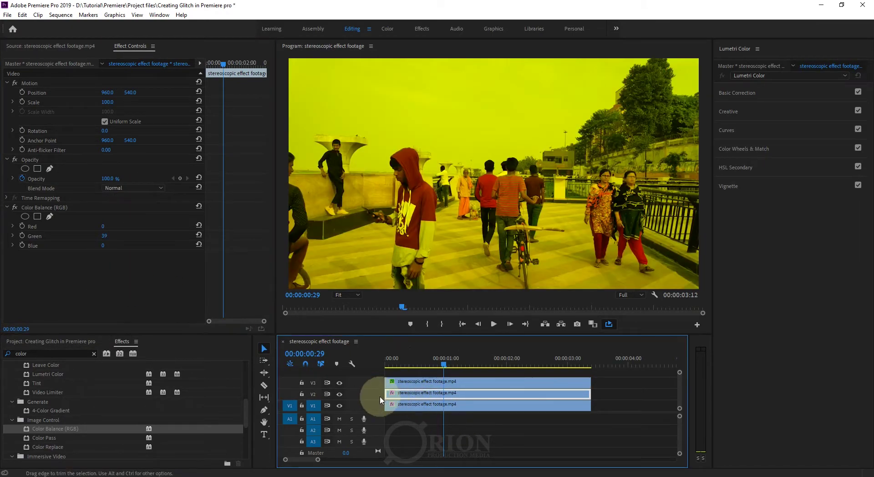
pyautogui.click(141, 189)
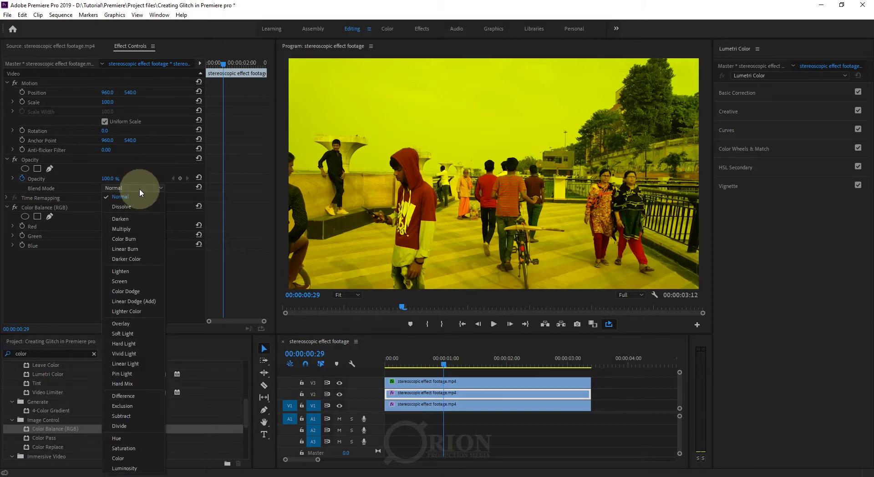
pyautogui.click(124, 282)
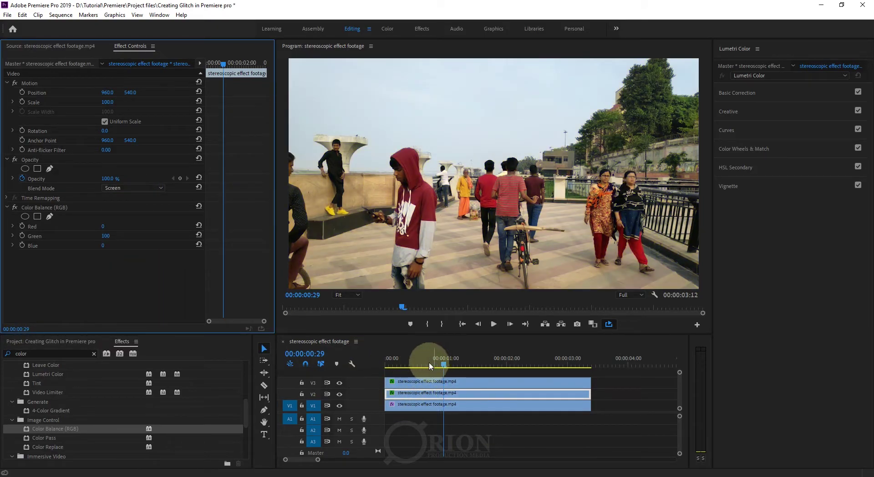
pyautogui.moveTo(430, 365); pyautogui.dragTo(573, 395)
pyautogui.click(610, 444)
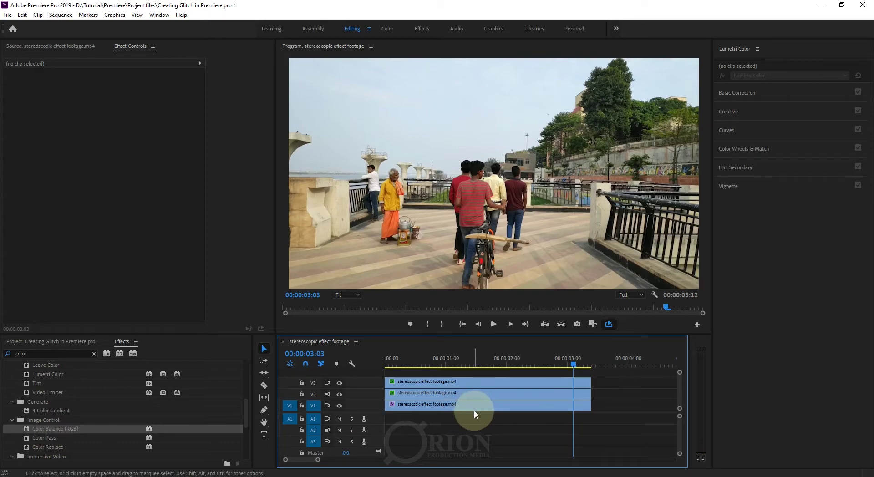
# Select the top red V3 clip with the playhead at 00:00:00:12 to show its settings.
pyautogui.moveTo(467, 375); pyautogui.dragTo(486, 430)
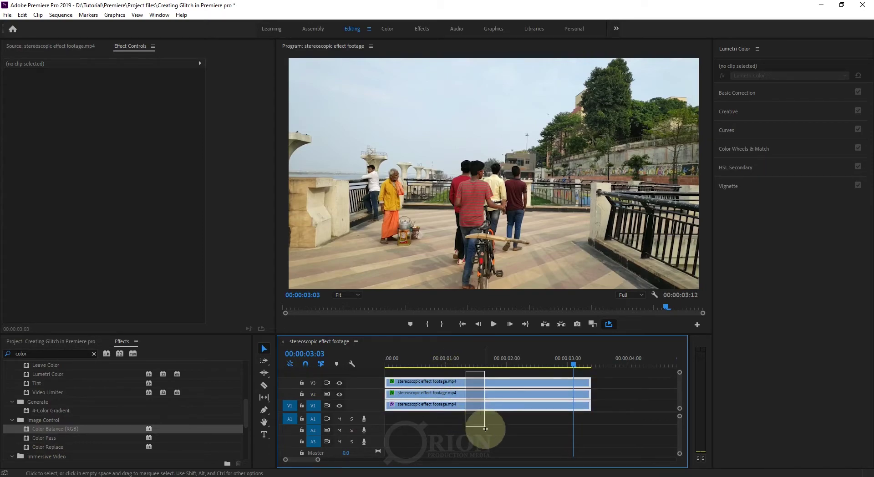
pyautogui.click(436, 426)
pyautogui.moveTo(462, 371)
pyautogui.mouseDown()
pyautogui.moveTo(486, 436)
pyautogui.moveTo(462, 393)
pyautogui.mouseUp()
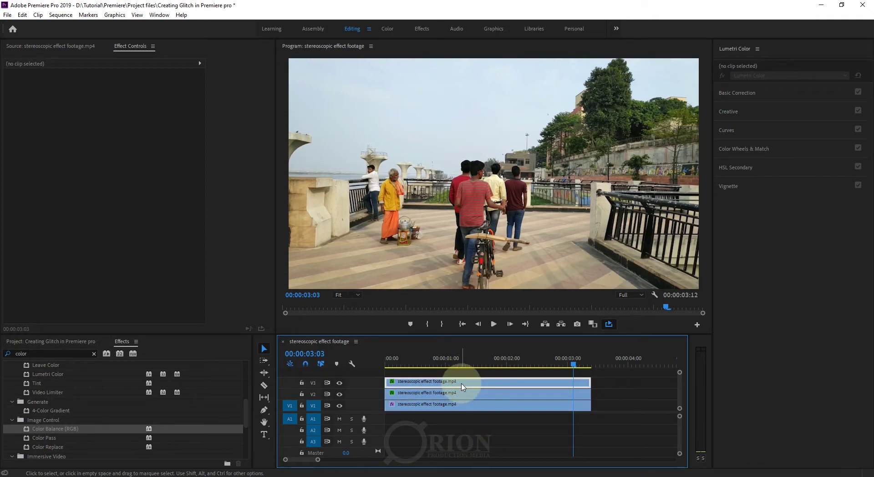
pyautogui.click(461, 383)
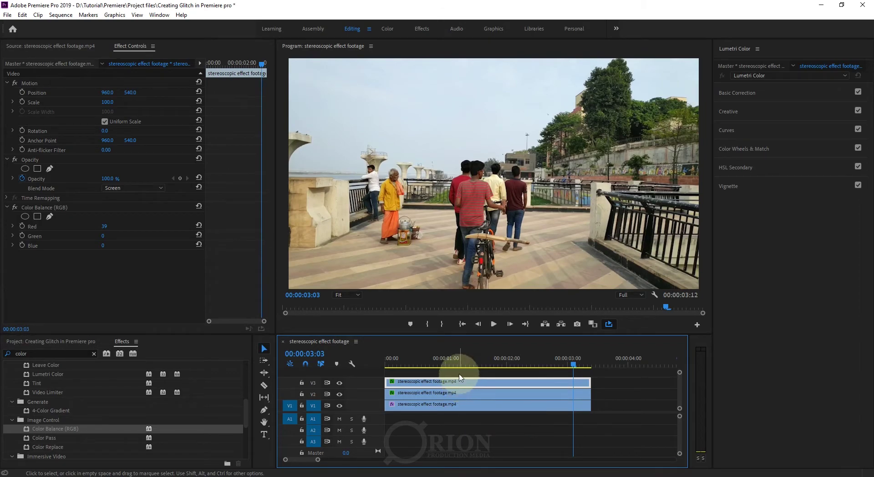
pyautogui.moveTo(446, 368); pyautogui.dragTo(409, 367)
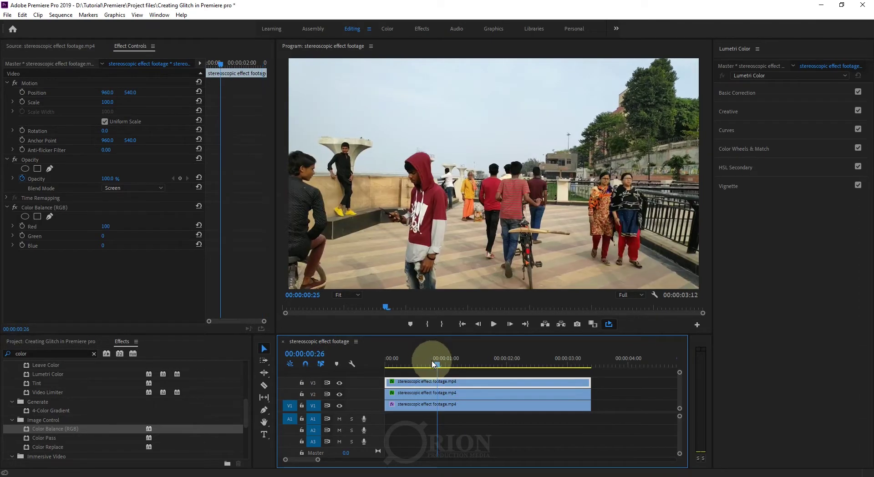
pyautogui.keyDown('shift'); pyautogui.click(448, 384); pyautogui.keyUp('shift')
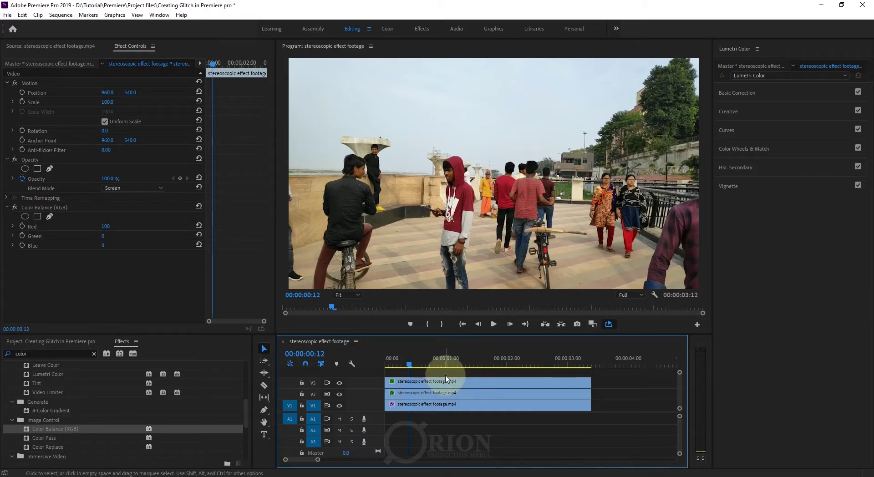
pyautogui.click(436, 384)
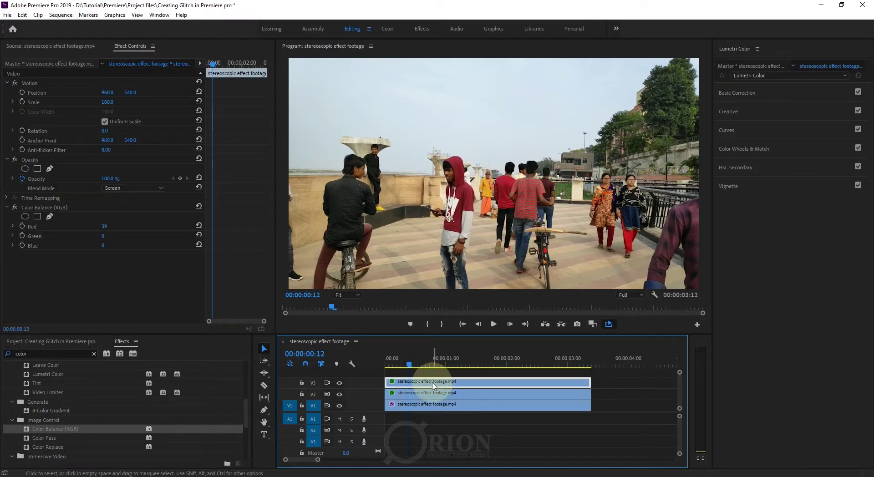
# Set the red layer's Position X to 970.
pyautogui.click(109, 93)
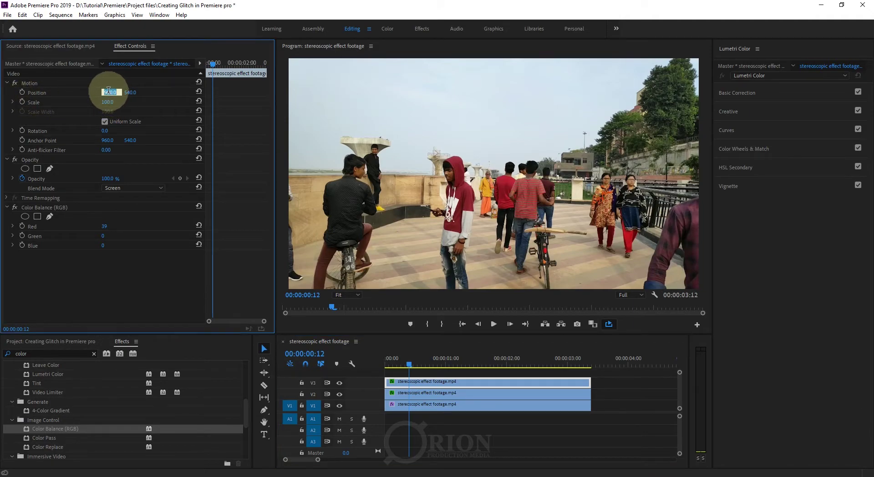
pyautogui.write('5')
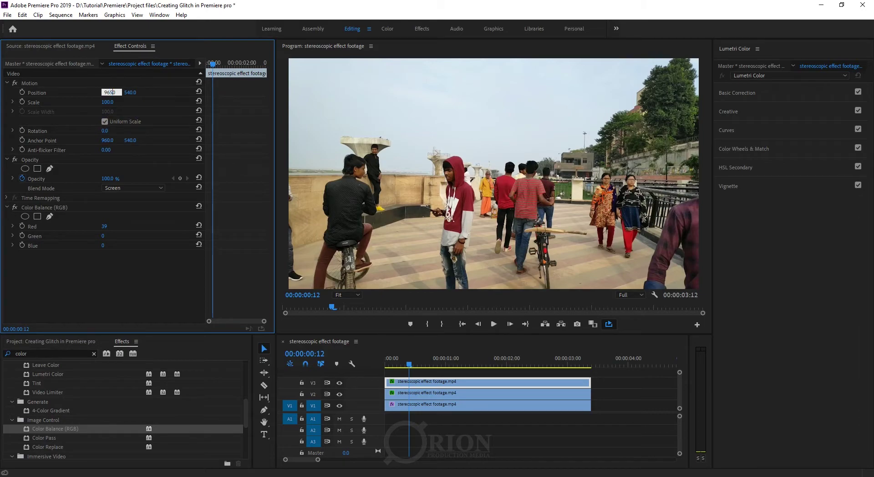
pyautogui.click(121, 131)
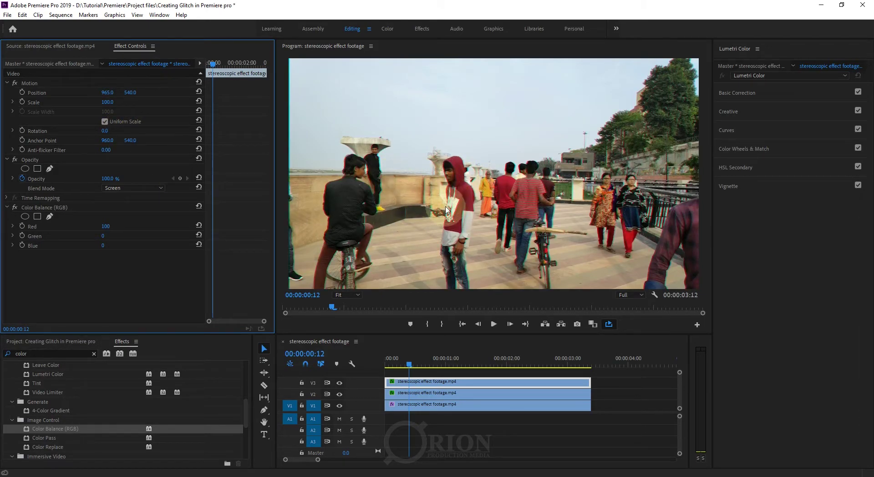
pyautogui.click(104, 103)
pyautogui.click(109, 92)
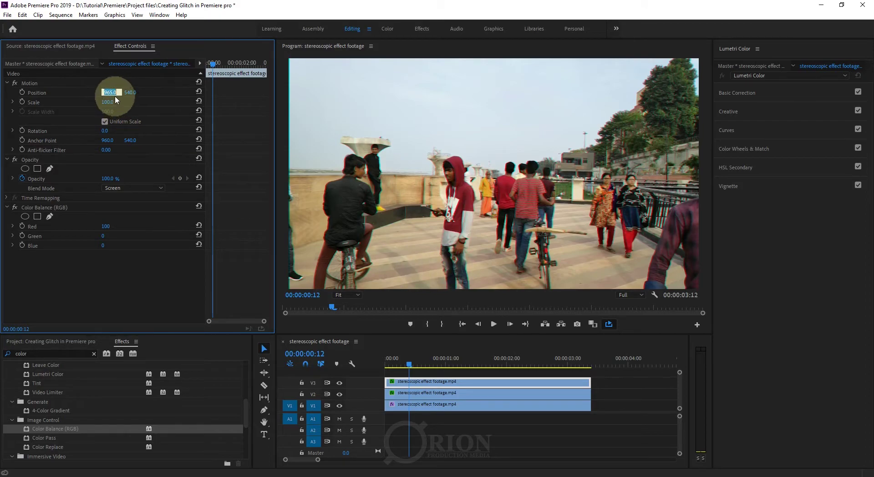
pyautogui.click(111, 93)
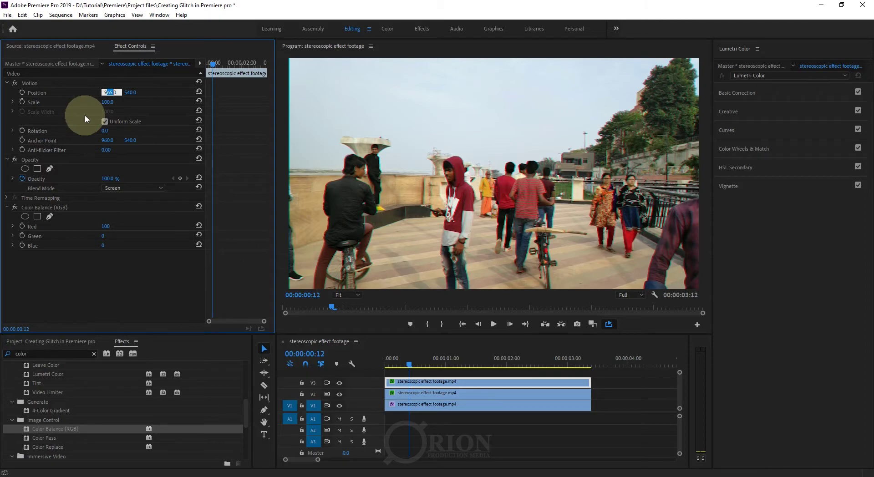
pyautogui.write('70')
pyautogui.press('Return')
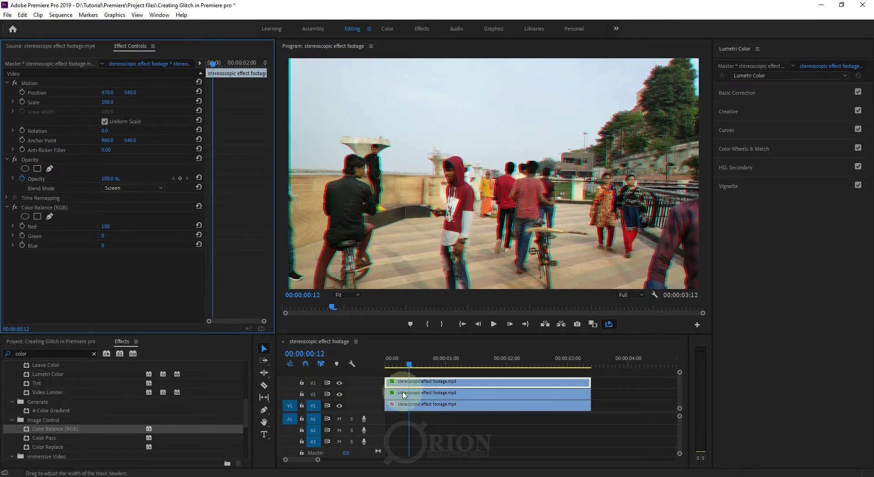
# Select the green V2 clip and set its Position X to 955.0.
pyautogui.click(443, 396)
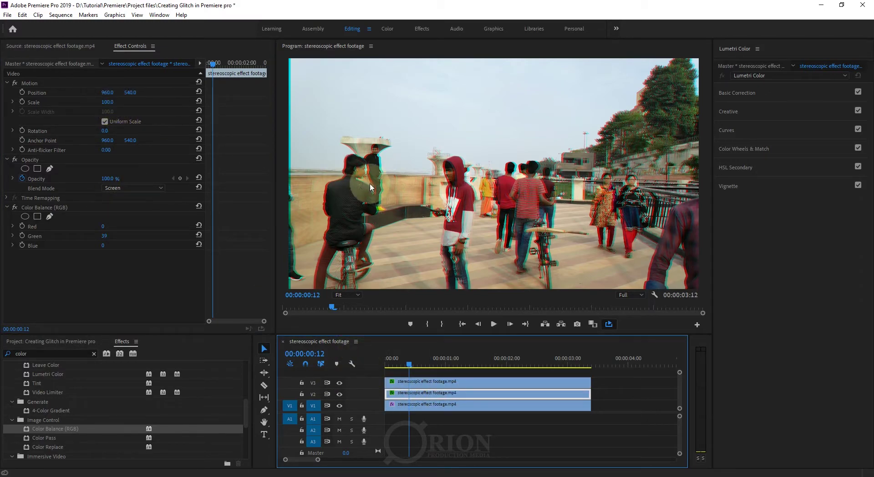
pyautogui.click(135, 94)
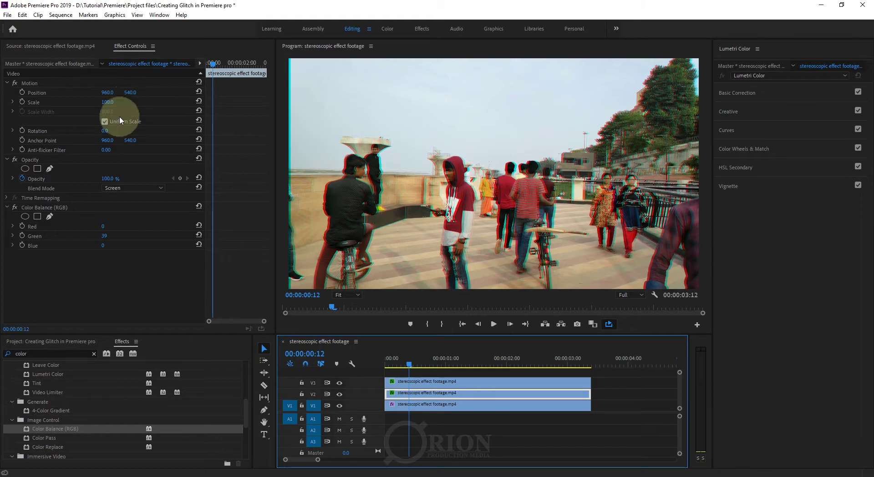
pyautogui.click(388, 217)
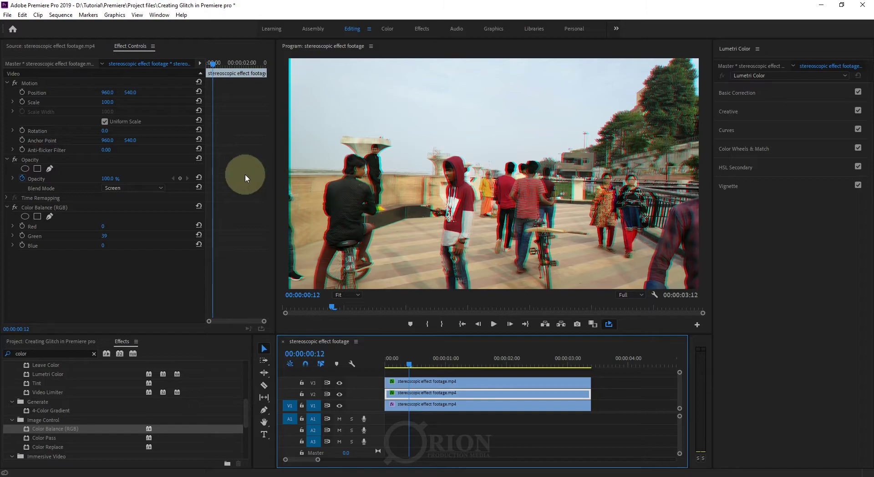
pyautogui.click(109, 93)
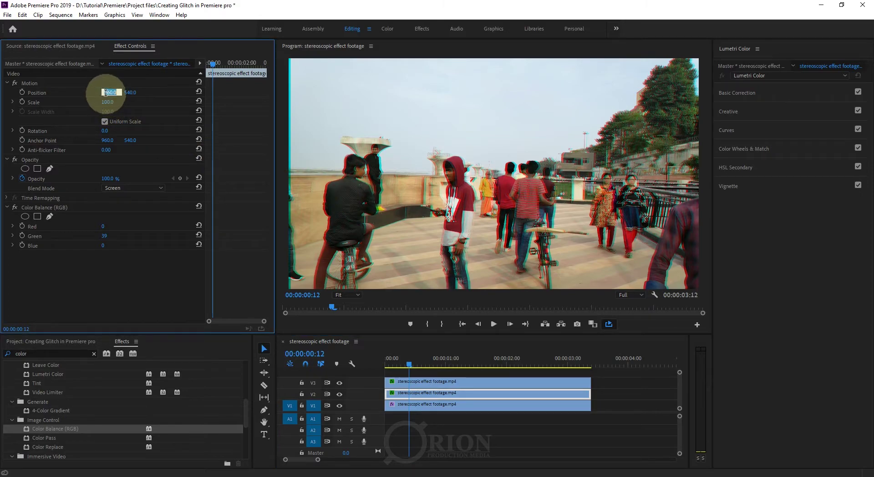
pyautogui.moveTo(107, 92); pyautogui.dragTo(112, 92)
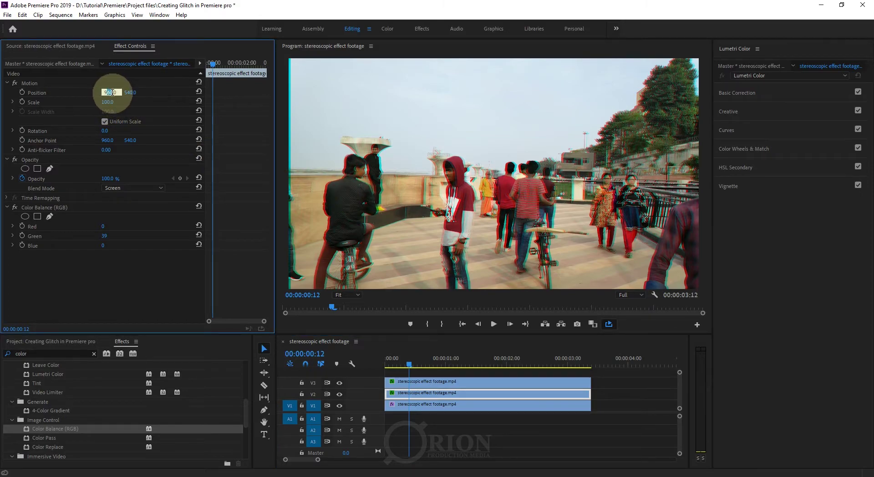
pyautogui.write('55')
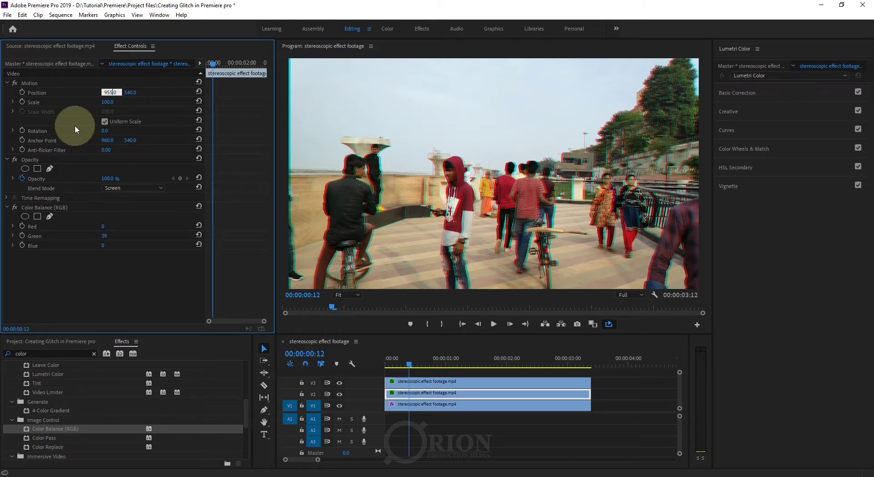
pyautogui.press('Return')
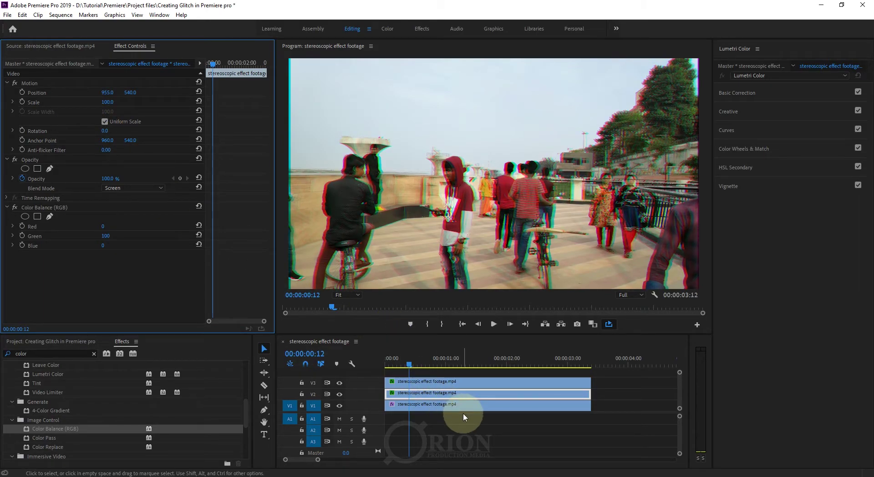
# Move the three stacked colour-channel clips later so they start around 00:00:06:28.
pyautogui.click(444, 391)
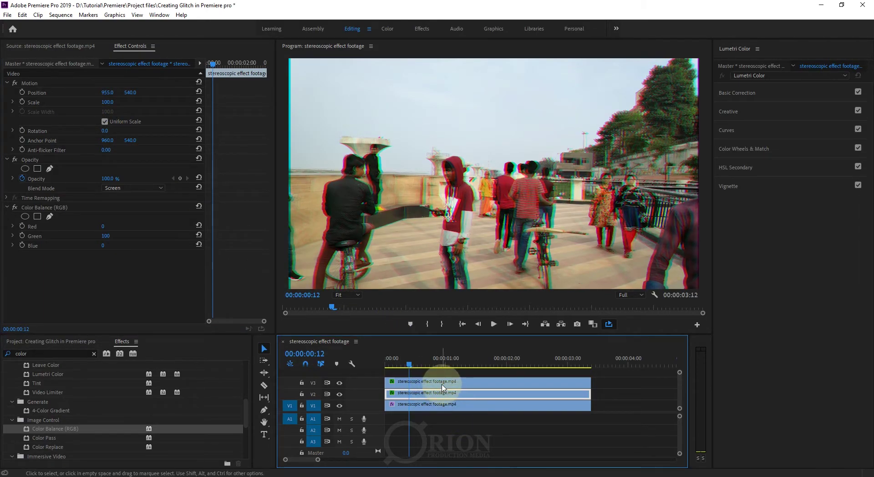
pyautogui.click(515, 427)
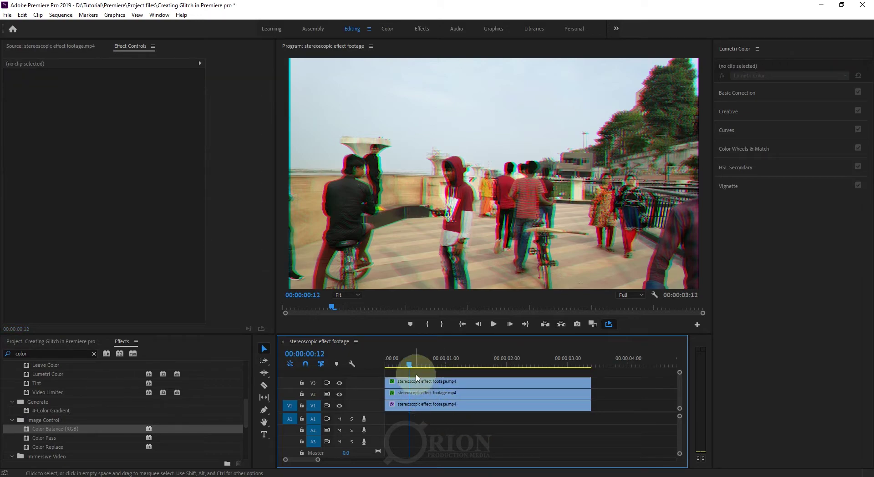
pyautogui.moveTo(417, 376)
pyautogui.mouseDown()
pyautogui.moveTo(549, 387)
pyautogui.moveTo(399, 388)
pyautogui.mouseUp()
pyautogui.click(402, 458)
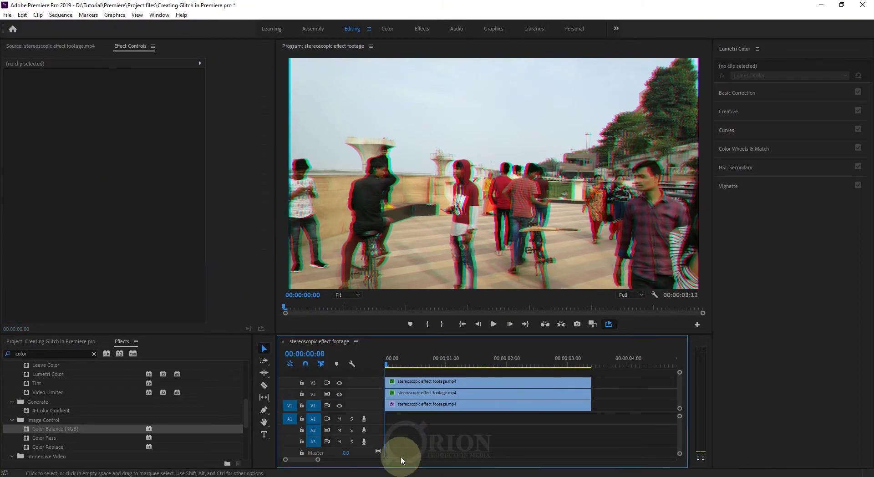
pyautogui.moveTo(317, 459); pyautogui.dragTo(380, 459)
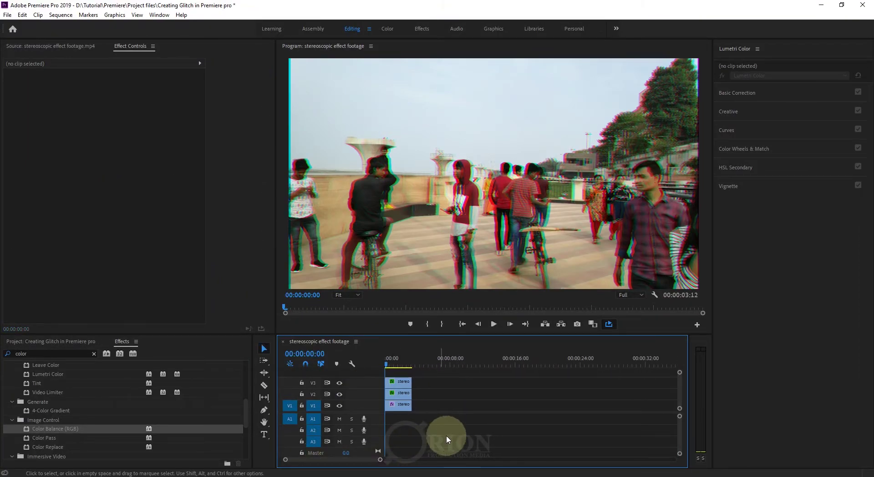
pyautogui.moveTo(446, 436)
pyautogui.mouseDown()
pyautogui.moveTo(386, 377)
pyautogui.moveTo(457, 387)
pyautogui.moveTo(459, 365)
pyautogui.mouseUp()
pyautogui.click(496, 439)
pyautogui.click(449, 364)
pyautogui.click(496, 425)
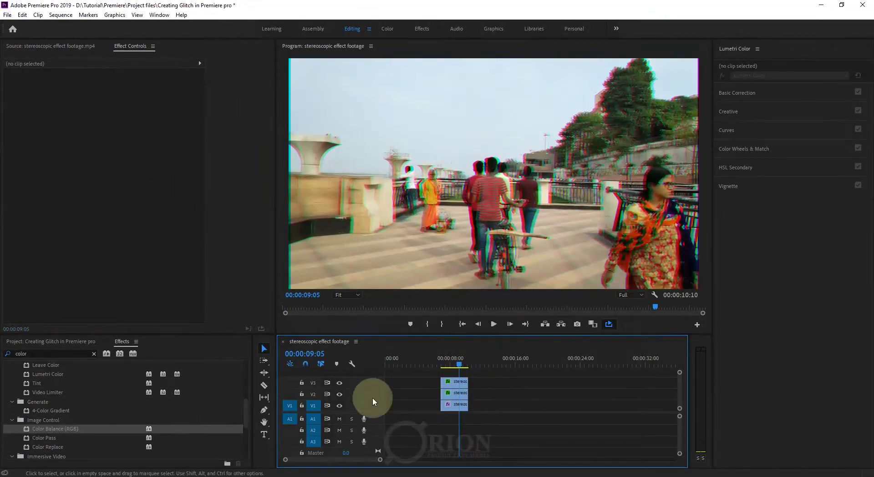
# Place a video-only street footage copy at the start of V1, then zoom around 00:00:03:02.
pyautogui.click(81, 341)
pyautogui.click(49, 46)
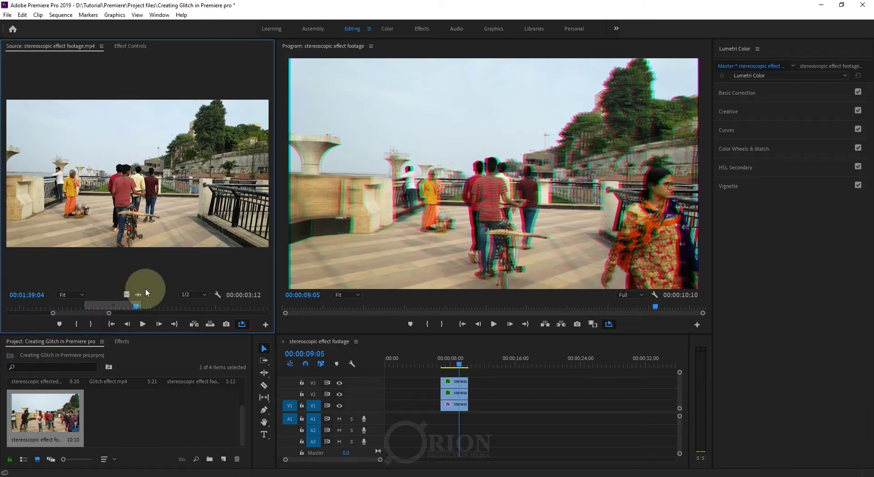
pyautogui.moveTo(126, 302)
pyautogui.mouseDown()
pyautogui.moveTo(502, 451)
pyautogui.moveTo(318, 460)
pyautogui.mouseUp()
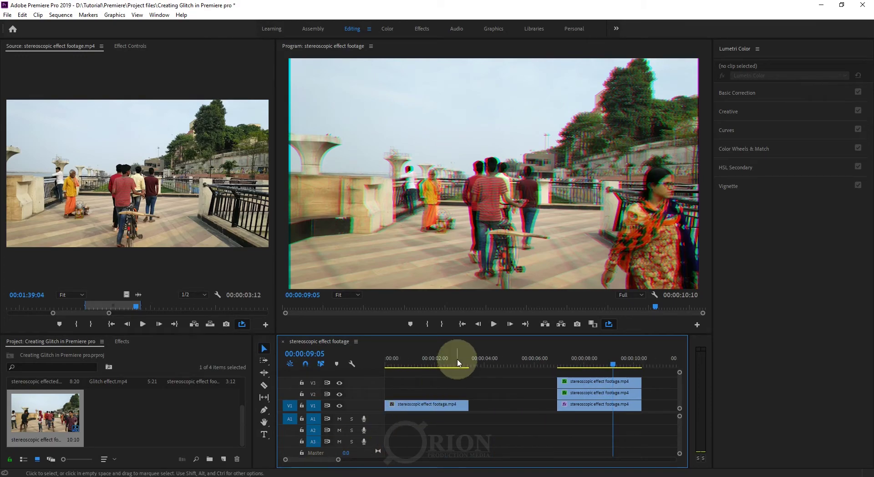
pyautogui.moveTo(453, 360); pyautogui.dragTo(463, 366)
pyautogui.click(501, 404)
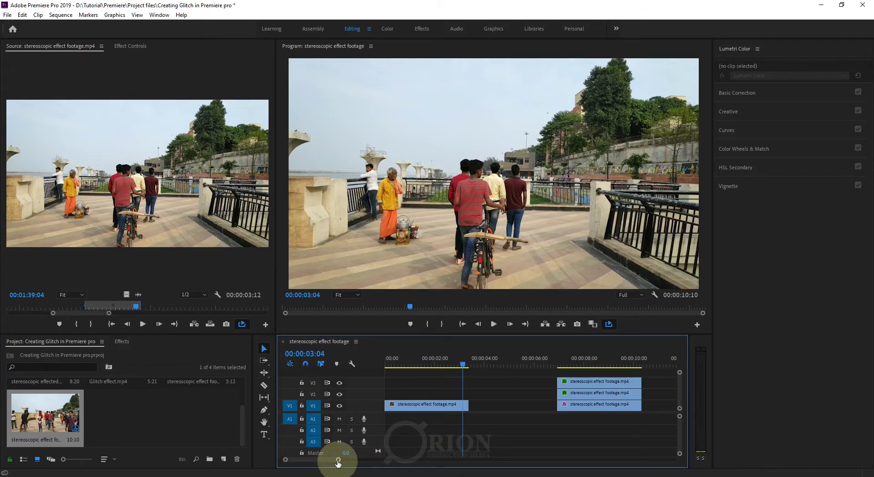
pyautogui.moveTo(338, 460); pyautogui.dragTo(326, 459)
pyautogui.moveTo(527, 364); pyautogui.dragTo(524, 370)
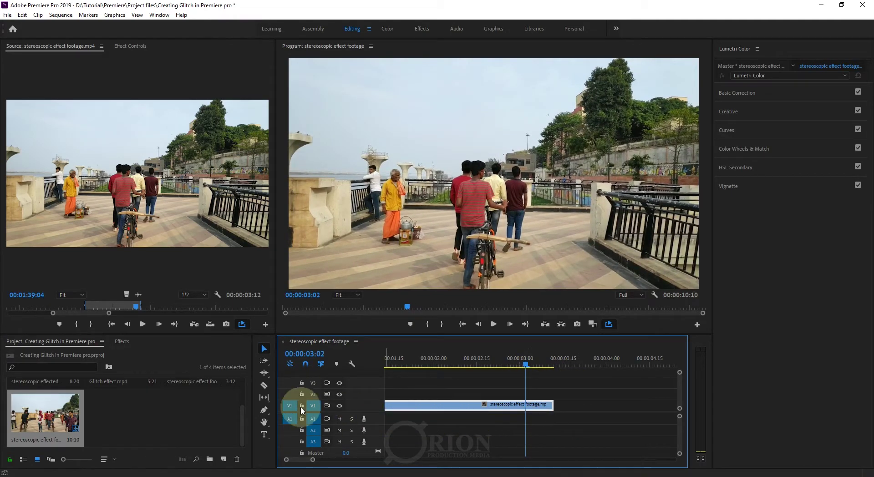
# Razor-cut the V1 clip at the playhead near 3 seconds and select the short tail piece.
pyautogui.click(268, 387)
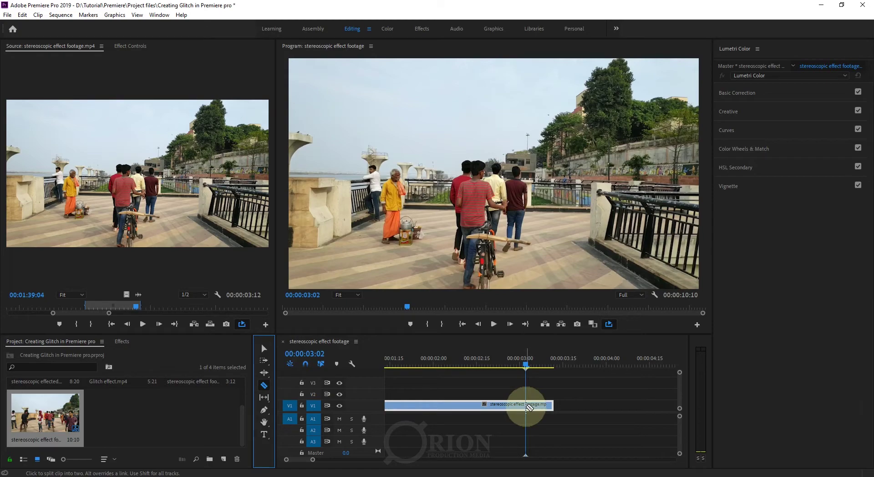
pyautogui.click(526, 406)
pyautogui.click(264, 349)
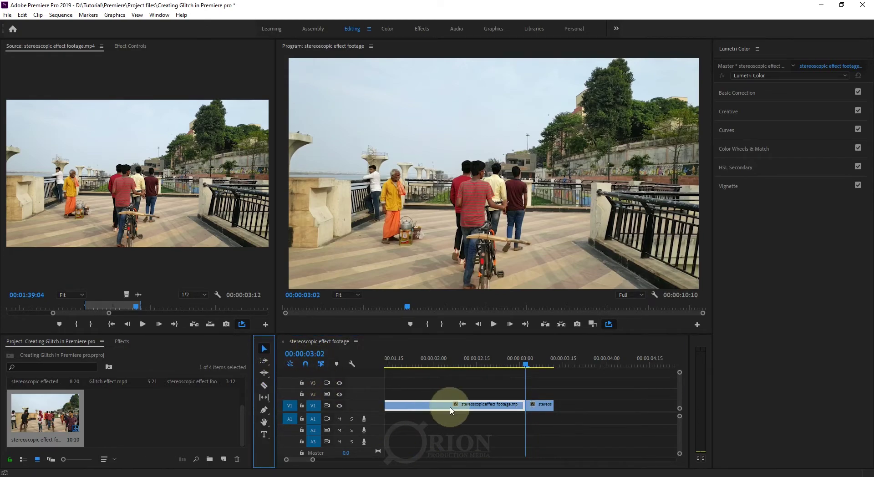
pyautogui.moveTo(583, 388)
pyautogui.mouseDown()
pyautogui.moveTo(538, 427)
pyautogui.moveTo(540, 384)
pyautogui.mouseUp()
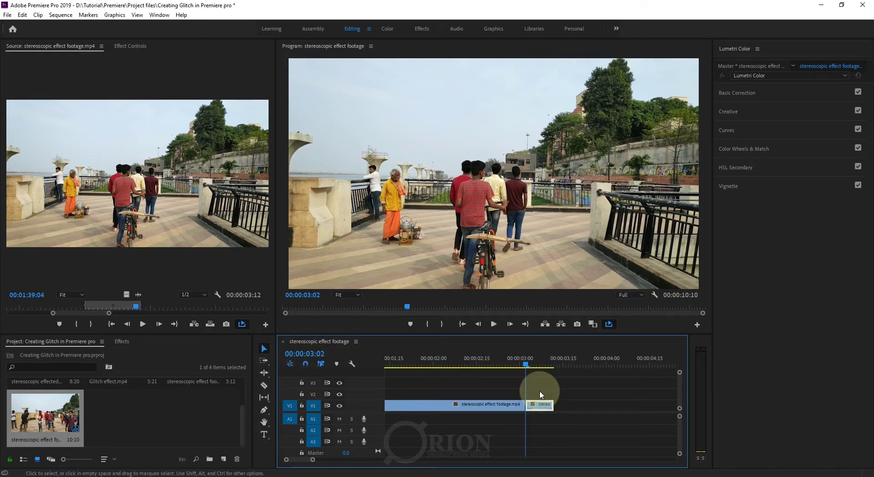
# Copy the short tail piece and paste a copy at the end of the clip.
pyautogui.click(21, 15)
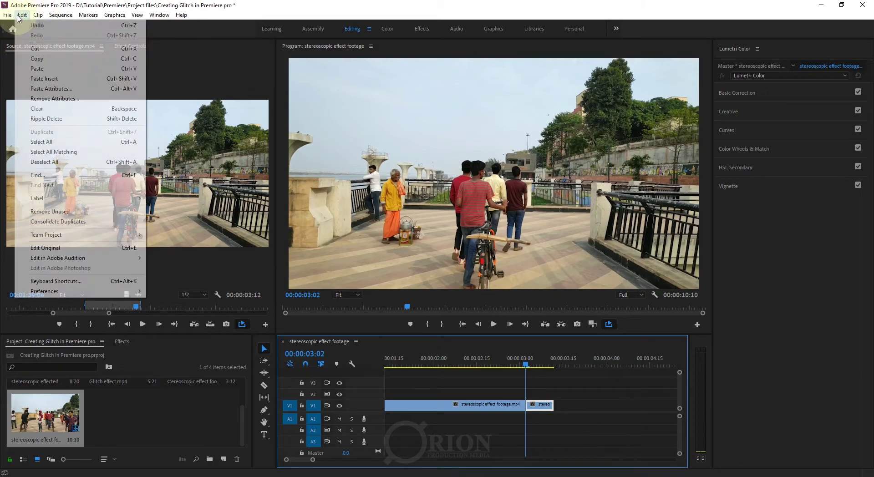
pyautogui.click(25, 58)
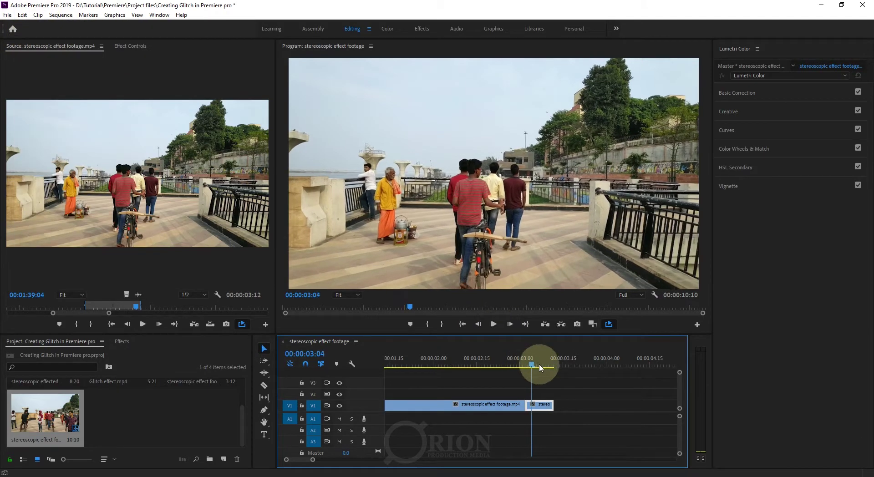
pyautogui.moveTo(523, 361); pyautogui.dragTo(555, 364)
pyautogui.click(21, 15)
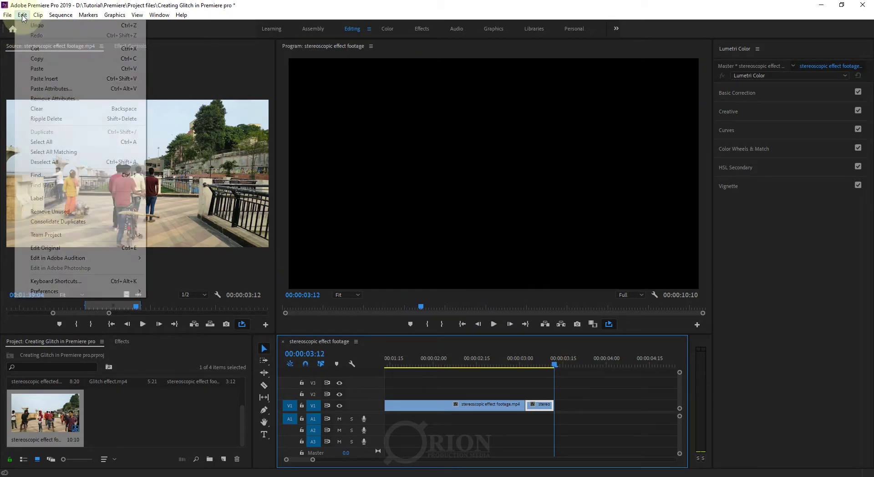
pyautogui.click(46, 68)
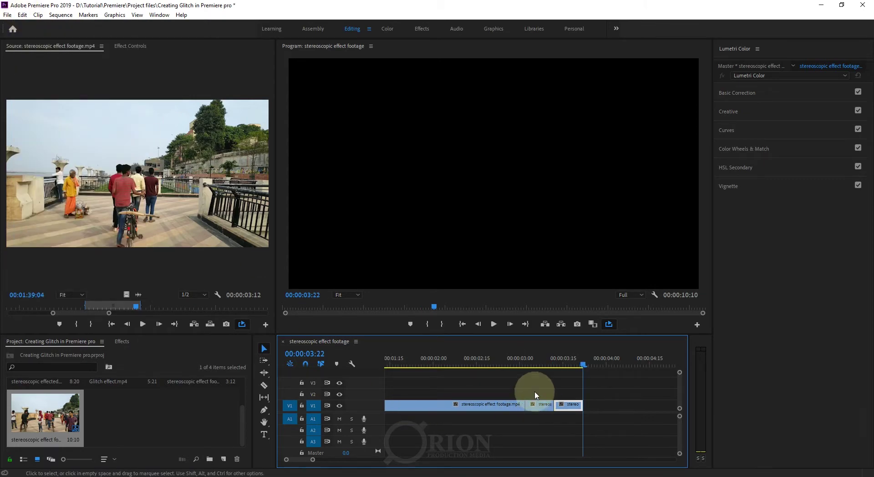
# Paste two more copies of the piece at the end of V1, then zoom the timeline out.
pyautogui.click(532, 425)
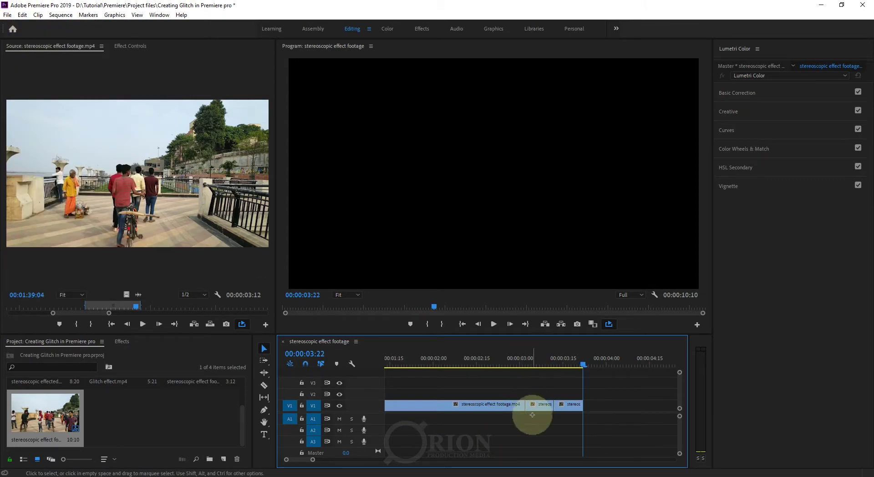
pyautogui.click(568, 404)
pyautogui.click(605, 402)
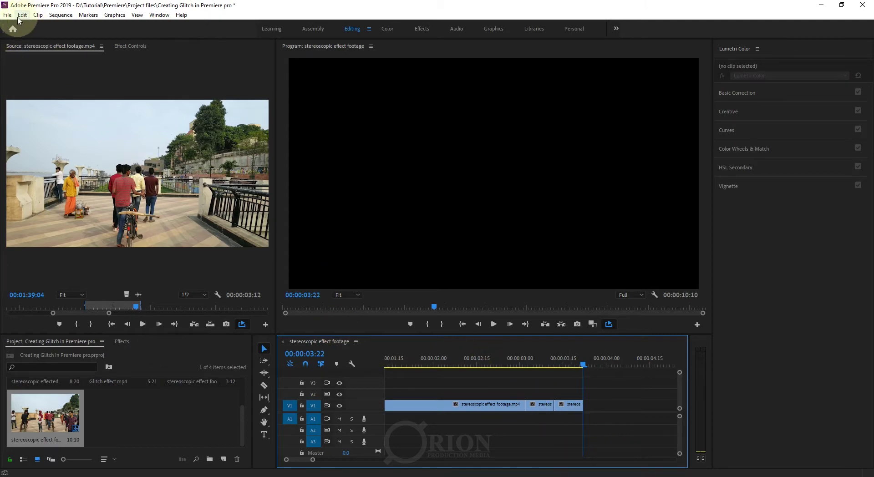
pyautogui.click(22, 14)
pyautogui.click(45, 72)
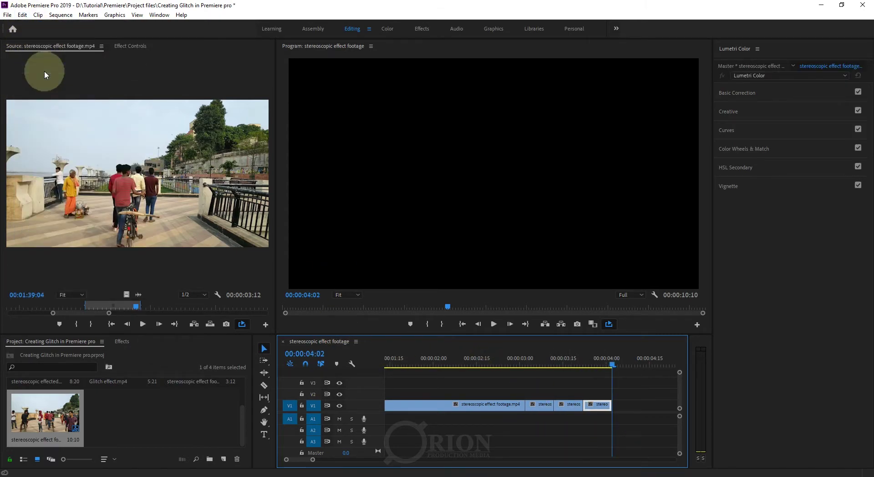
pyautogui.click(22, 14)
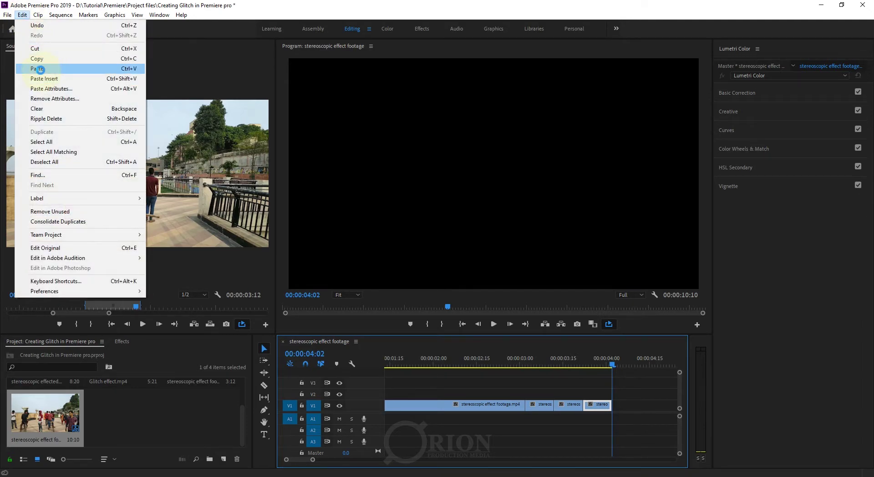
pyautogui.click(40, 68)
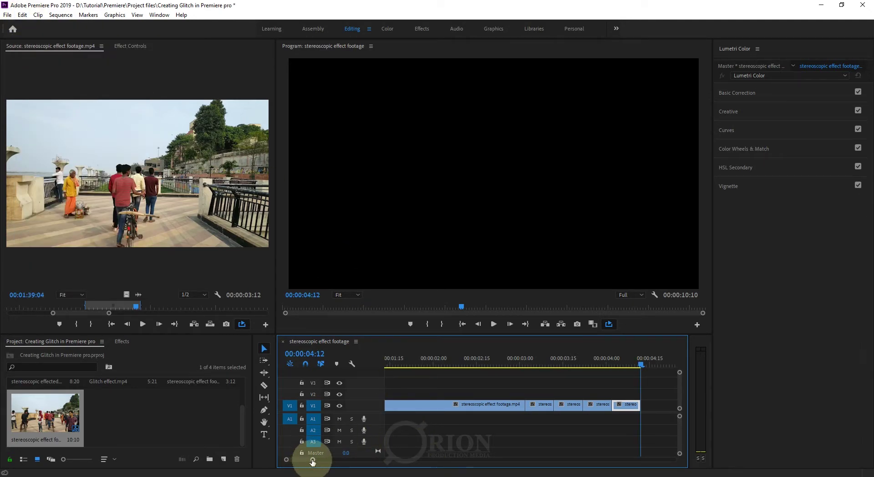
pyautogui.moveTo(313, 461); pyautogui.dragTo(330, 461)
pyautogui.click(488, 397)
# Move the playhead to 00:00:03:15 and check the stacked short pieces at the end of V1.
pyautogui.click(504, 364)
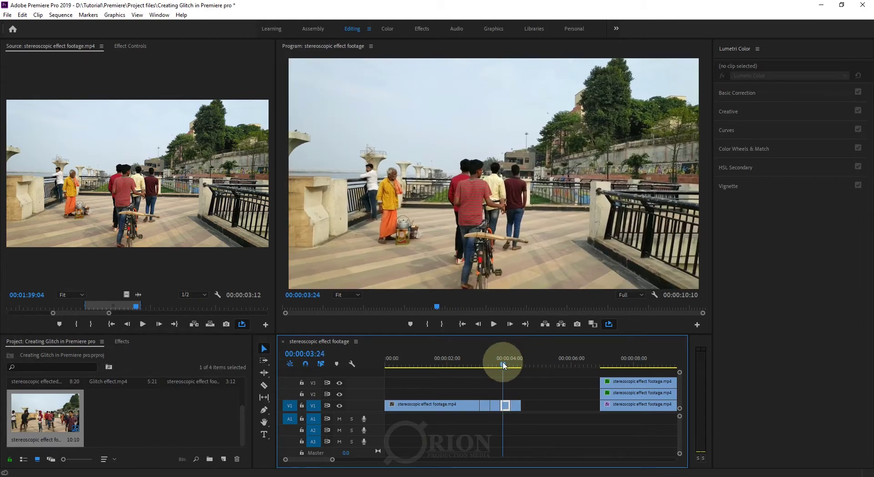
pyautogui.moveTo(503, 365); pyautogui.dragTo(497, 365)
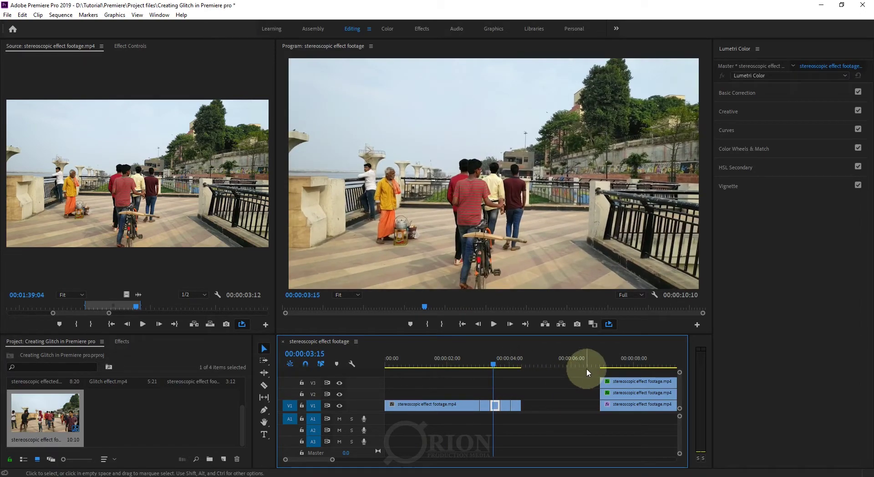
pyautogui.moveTo(586, 372); pyautogui.dragTo(601, 432)
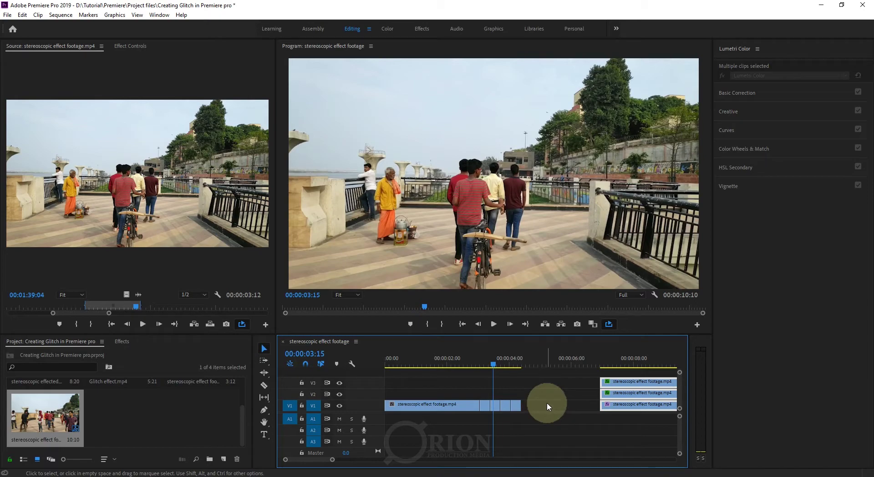
pyautogui.moveTo(596, 434); pyautogui.dragTo(636, 368)
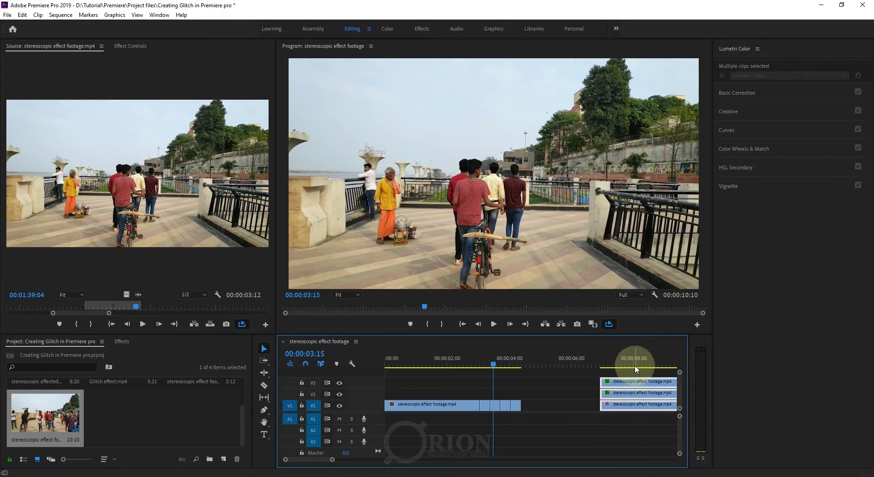
pyautogui.click(564, 416)
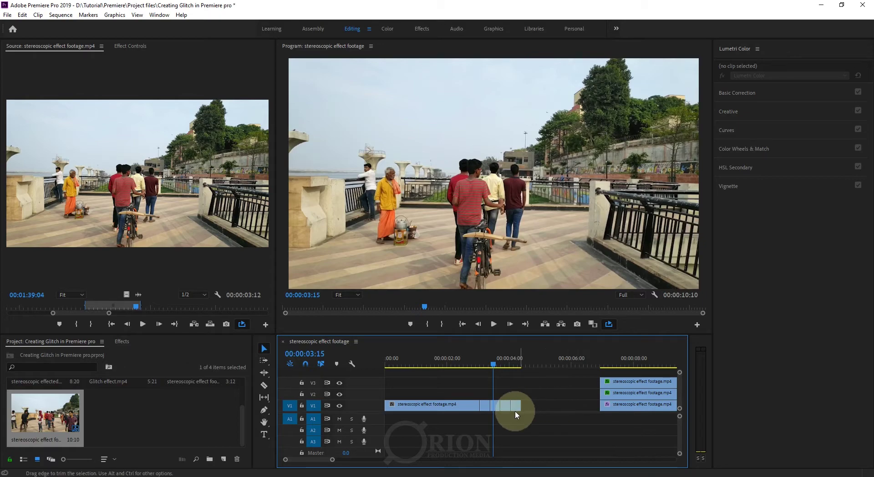
pyautogui.click(496, 408)
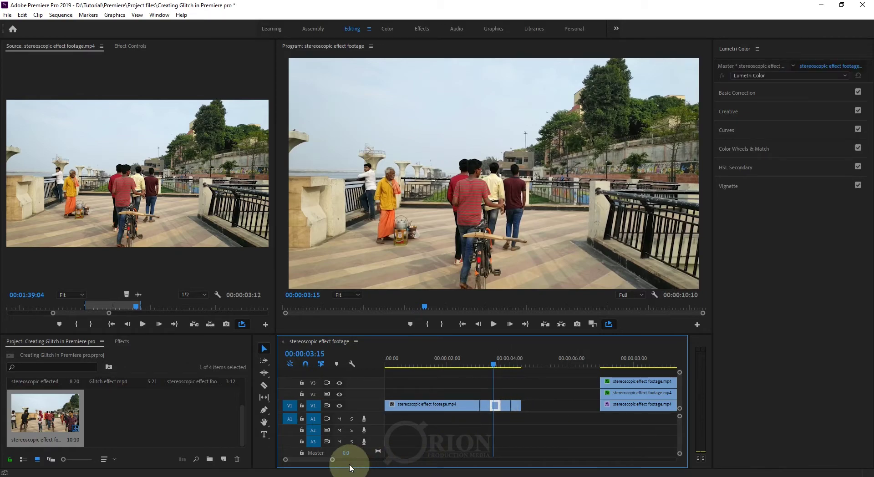
# Zoom the timeline, clear the selection and bring up the Effects library.
pyautogui.moveTo(335, 460); pyautogui.dragTo(311, 459)
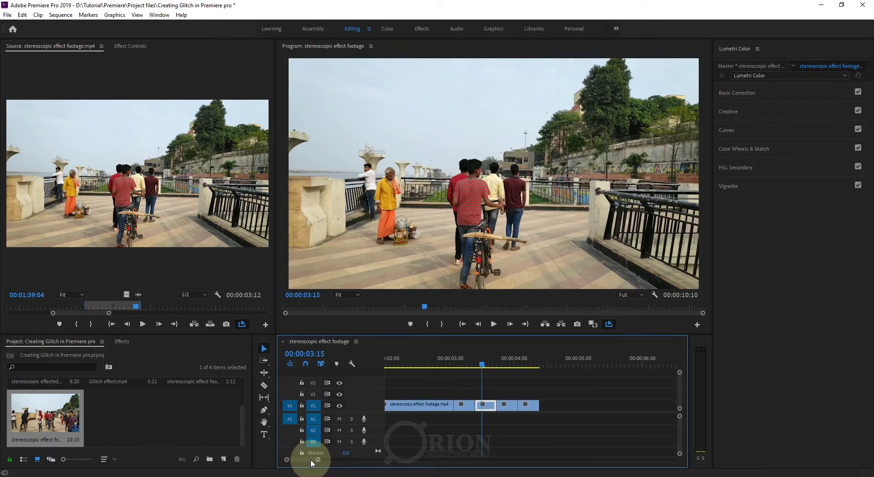
pyautogui.click(649, 436)
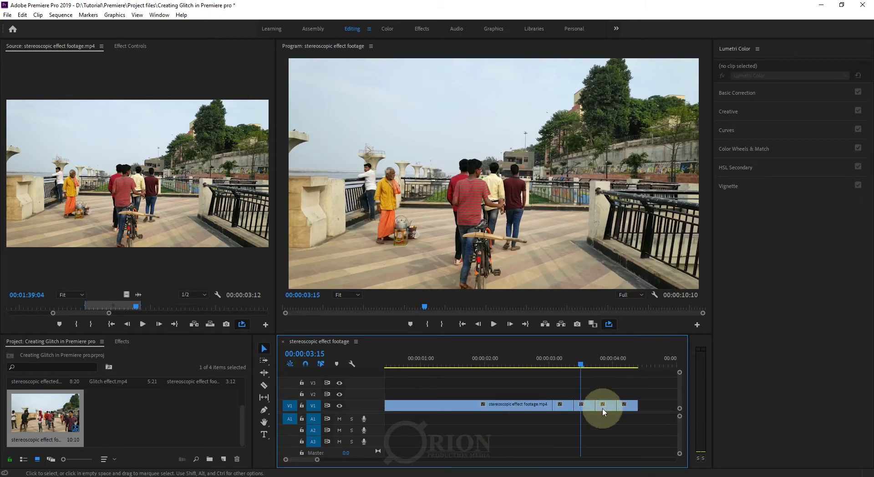
pyautogui.click(122, 342)
# Search the Effects library for 'ari' and pick Arithmetic from the Channel folder.
pyautogui.click(27, 354)
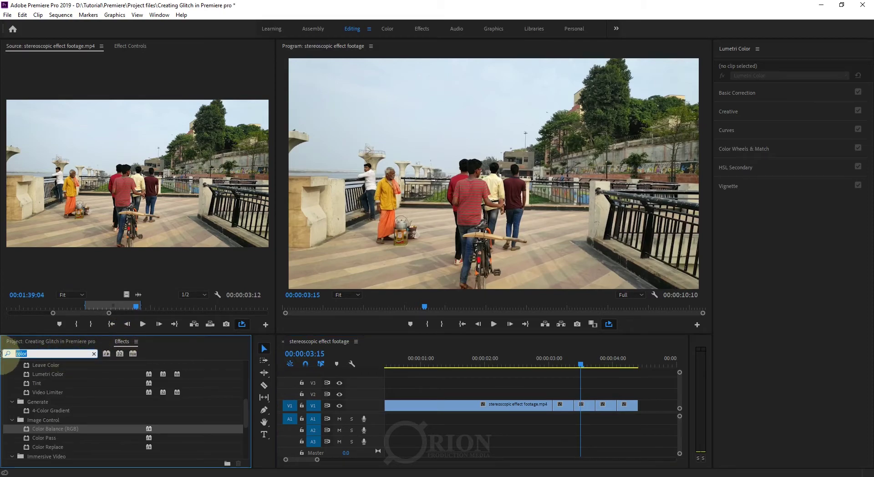
pyautogui.write('ari')
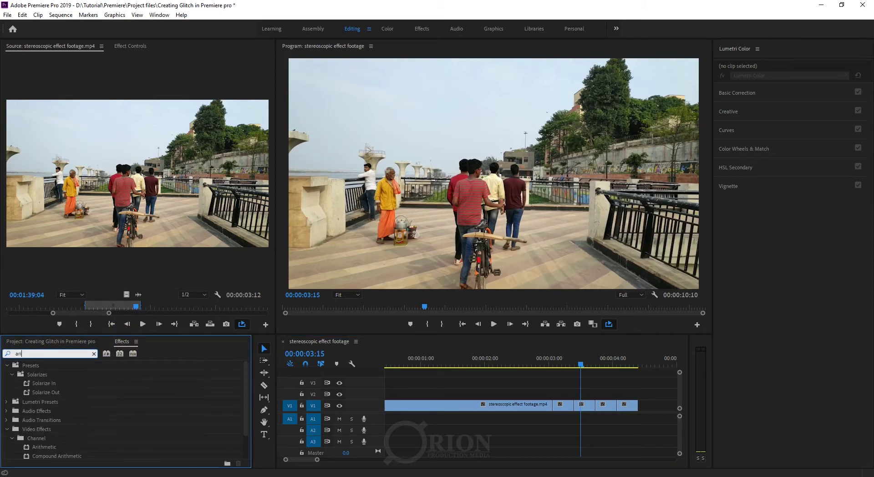
pyautogui.click(35, 447)
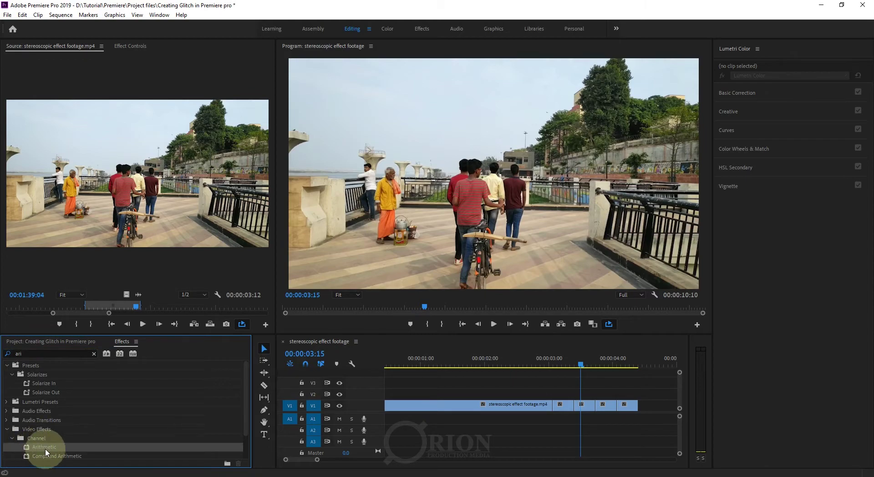
pyautogui.click(34, 437)
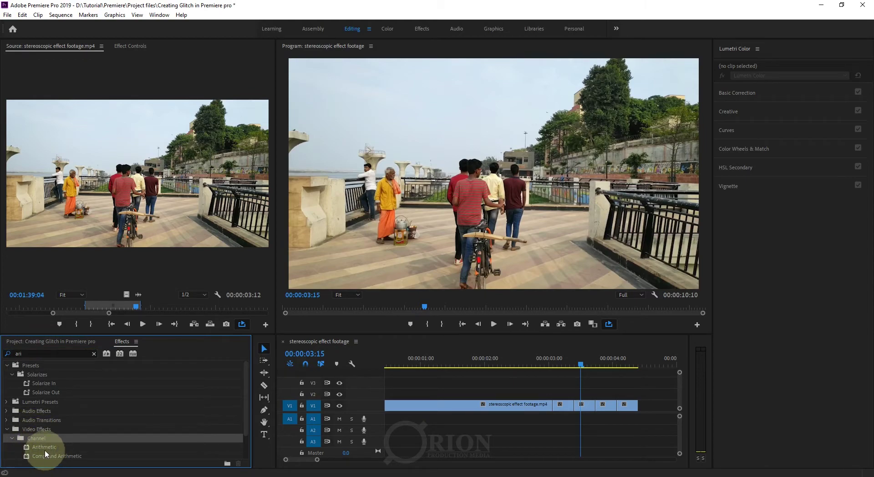
pyautogui.moveTo(45, 448)
pyautogui.mouseDown()
pyautogui.moveTo(602, 405)
pyautogui.moveTo(635, 424)
pyautogui.mouseUp()
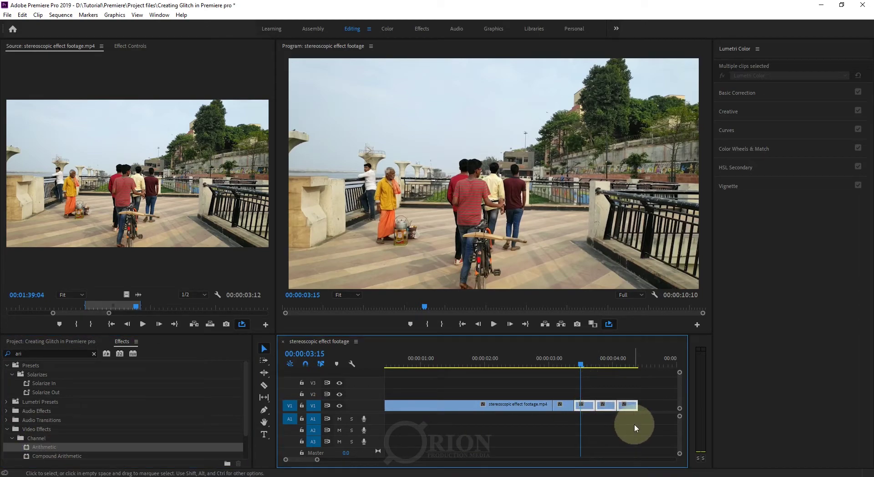
# Duplicate the last three short V1 pieces up onto V2.
pyautogui.moveTo(651, 392); pyautogui.dragTo(572, 472)
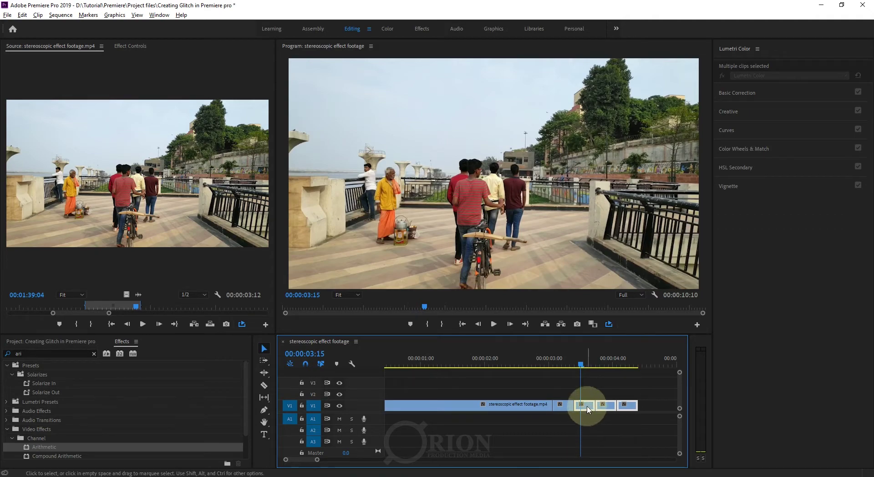
pyautogui.keyDown('alt'); pyautogui.moveTo(587, 409); pyautogui.dragTo(587, 394); pyautogui.keyUp('alt')
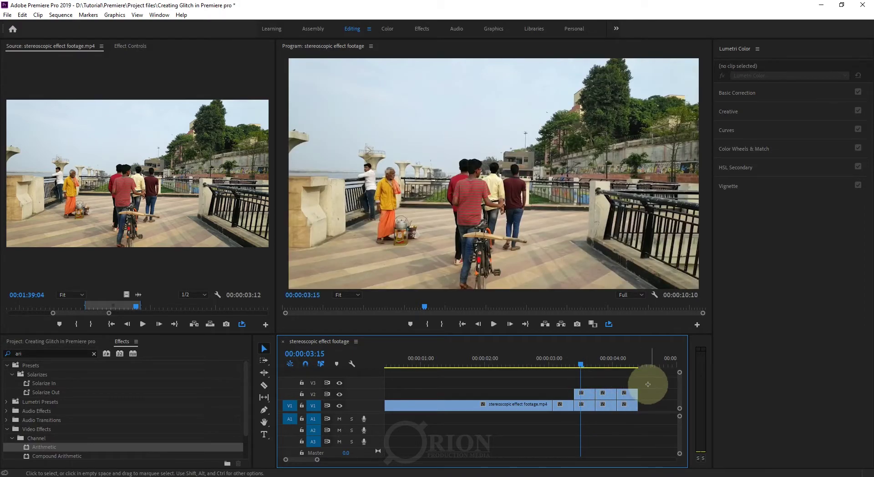
pyautogui.moveTo(649, 380); pyautogui.dragTo(566, 395)
pyautogui.click(613, 451)
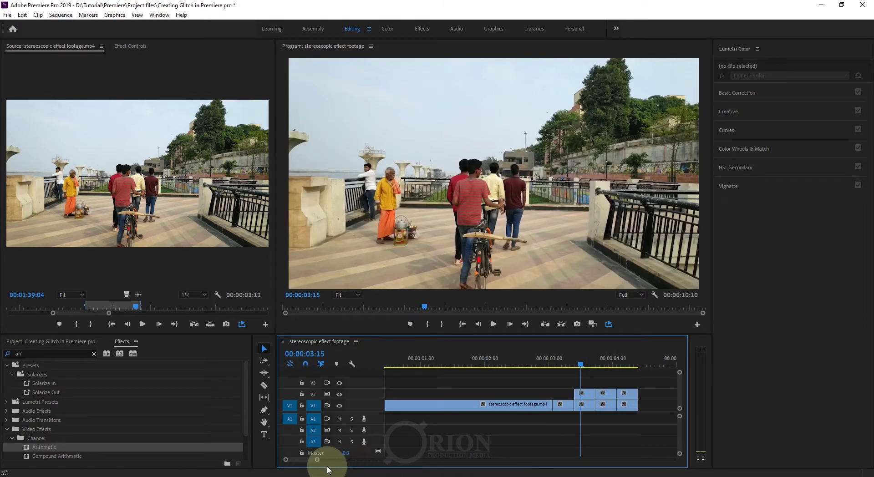
pyautogui.moveTo(318, 459); pyautogui.dragTo(324, 459)
# Apply the Arithmetic effect to each of the three V2 copies.
pyautogui.moveTo(44, 446)
pyautogui.mouseDown()
pyautogui.moveTo(444, 412)
pyautogui.moveTo(534, 393)
pyautogui.mouseUp()
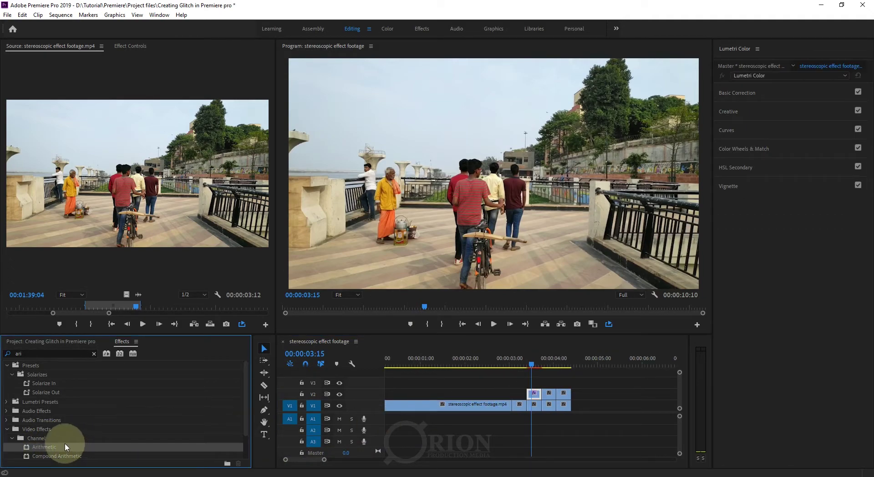
pyautogui.moveTo(69, 449); pyautogui.dragTo(549, 393)
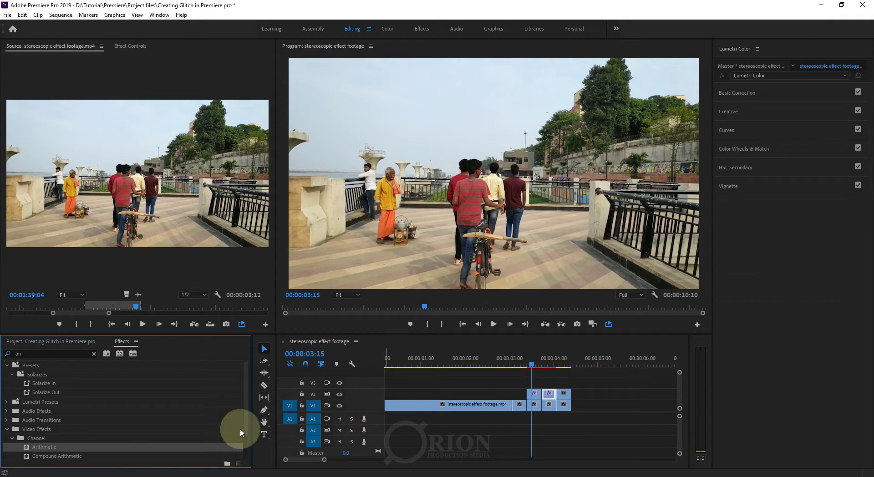
pyautogui.moveTo(53, 451); pyautogui.dragTo(564, 393)
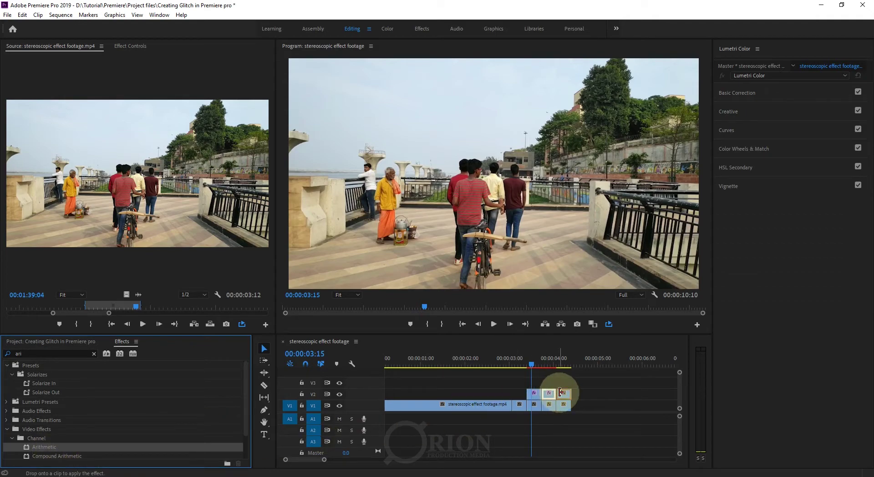
pyautogui.click(534, 393)
pyautogui.click(561, 438)
# Set the first V2 copy's Arithmetic operator to Max and Red Value to 255.
pyautogui.click(534, 393)
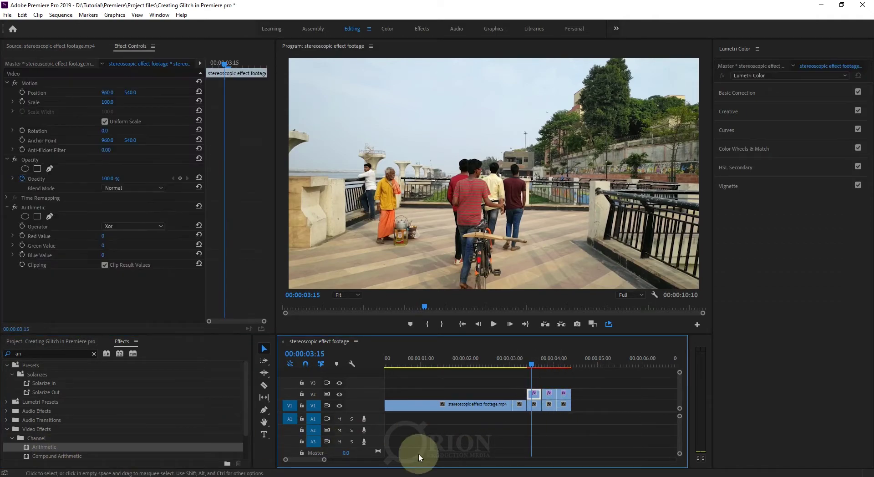
pyautogui.click(138, 50)
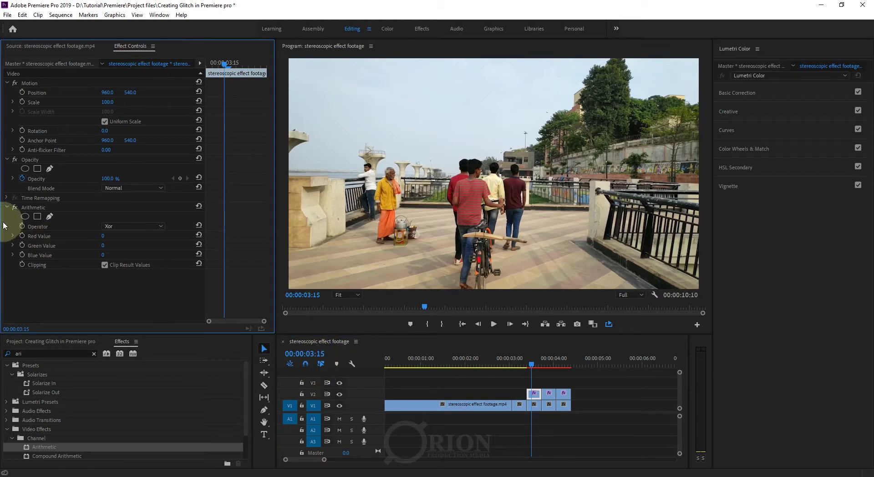
pyautogui.click(32, 208)
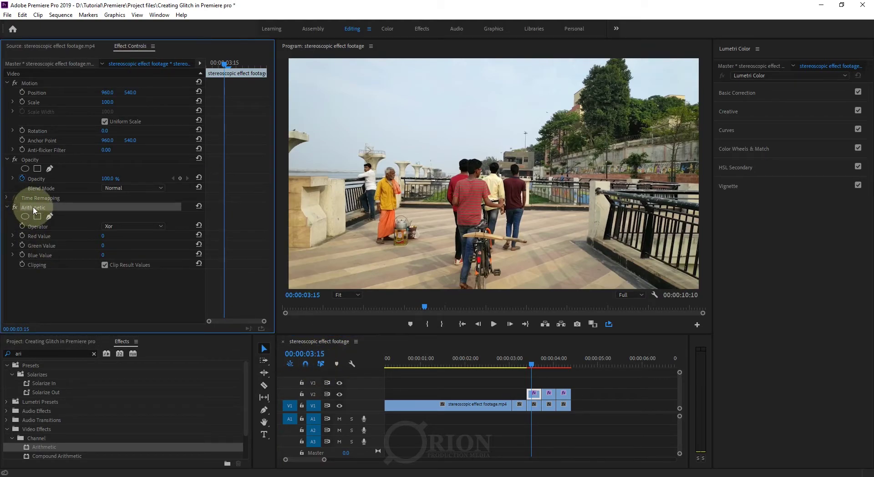
pyautogui.click(99, 226)
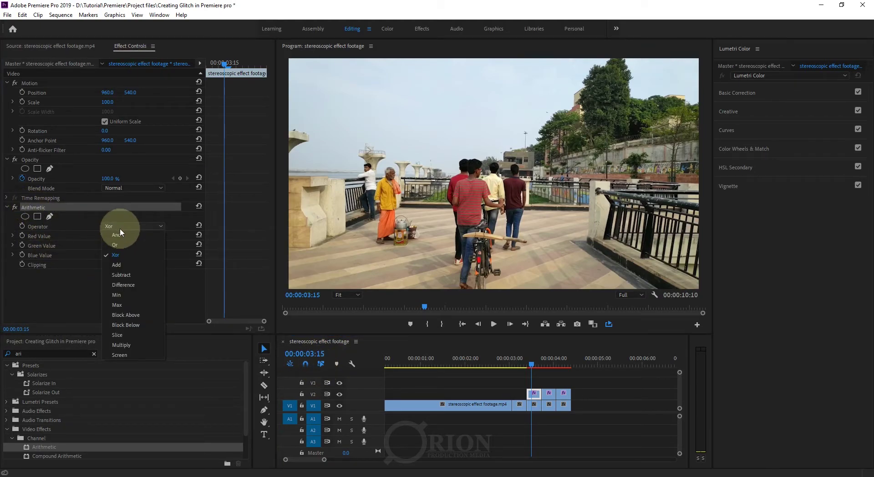
pyautogui.click(122, 302)
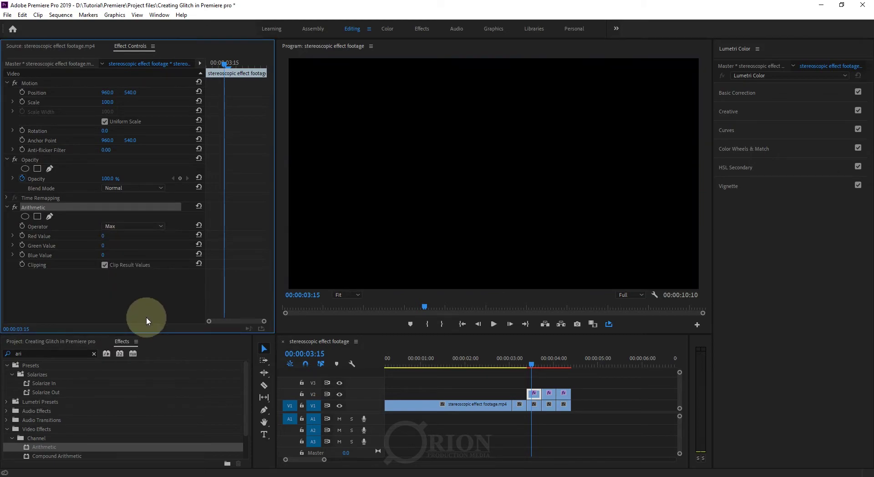
pyautogui.click(49, 298)
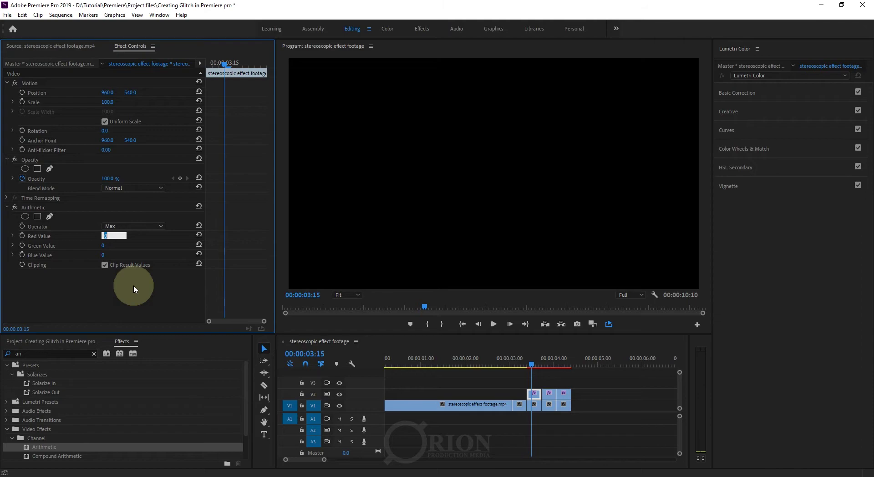
pyautogui.write('255')
pyautogui.click(108, 246)
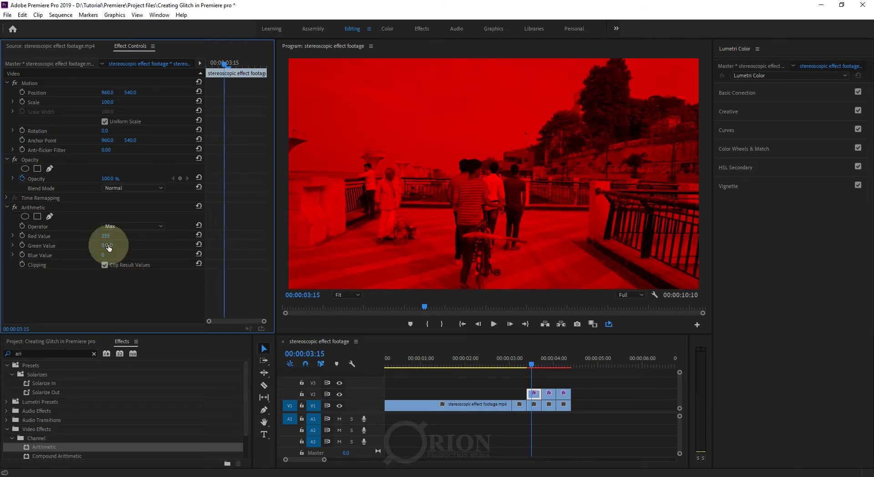
# Give the second V2 copy Green Value 255 and the third copy Blue Value 255.
pyautogui.click(549, 394)
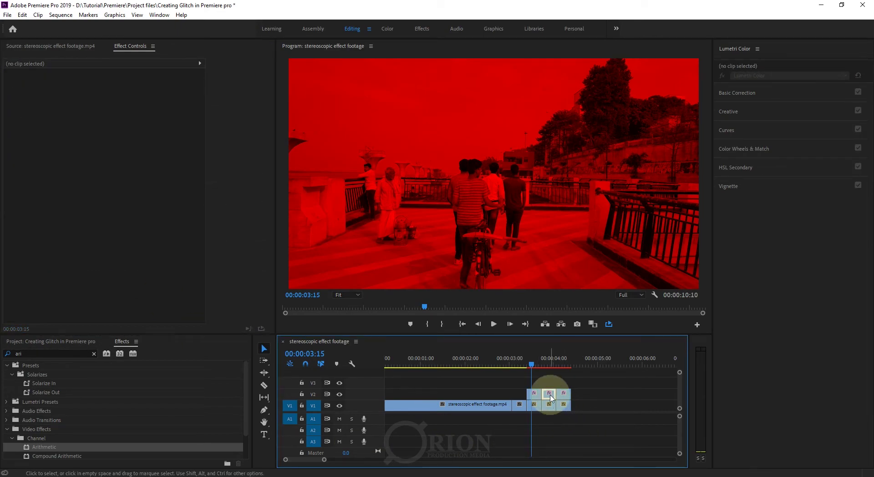
pyautogui.click(102, 246)
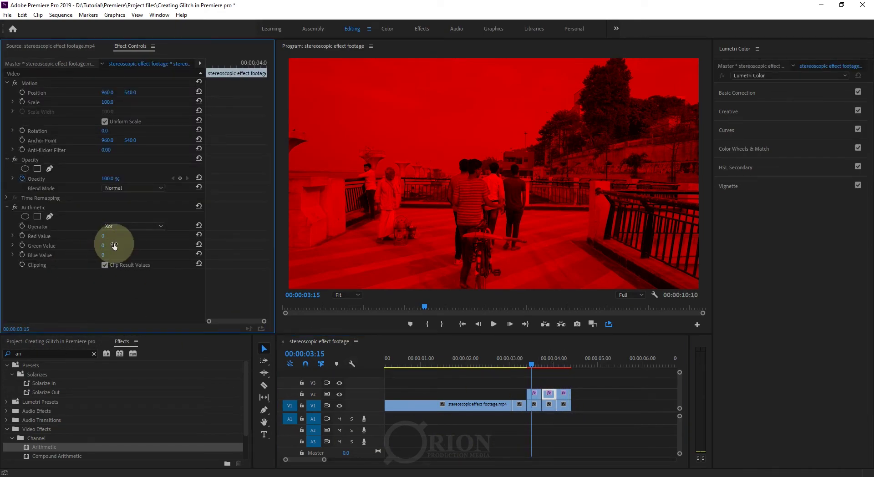
pyautogui.write('255')
pyautogui.click(84, 282)
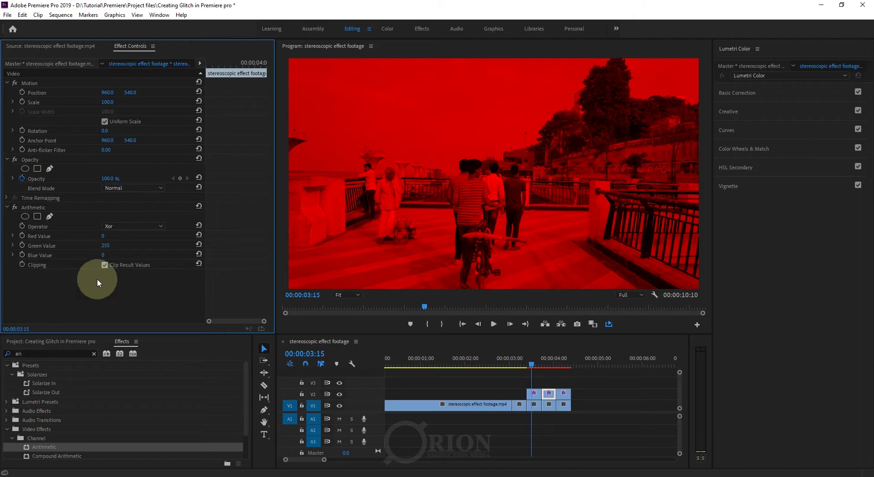
pyautogui.click(563, 393)
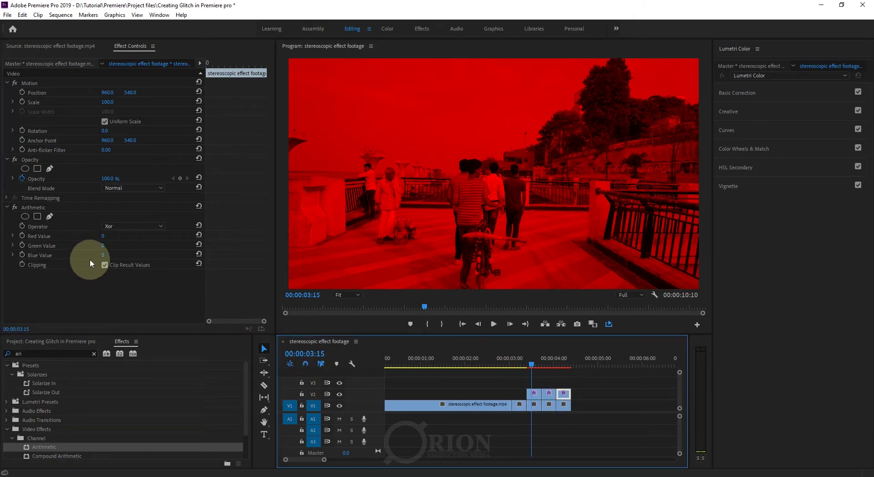
pyautogui.click(114, 255)
pyautogui.write('255')
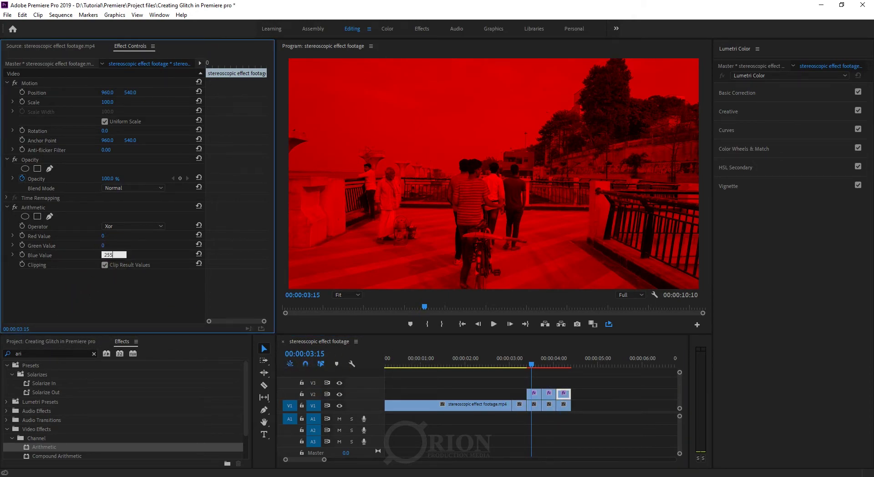
pyautogui.click(113, 253)
# Set the third V2 copy's Arithmetic operator to Max, then deselect it.
pyautogui.moveTo(406, 379); pyautogui.dragTo(547, 395)
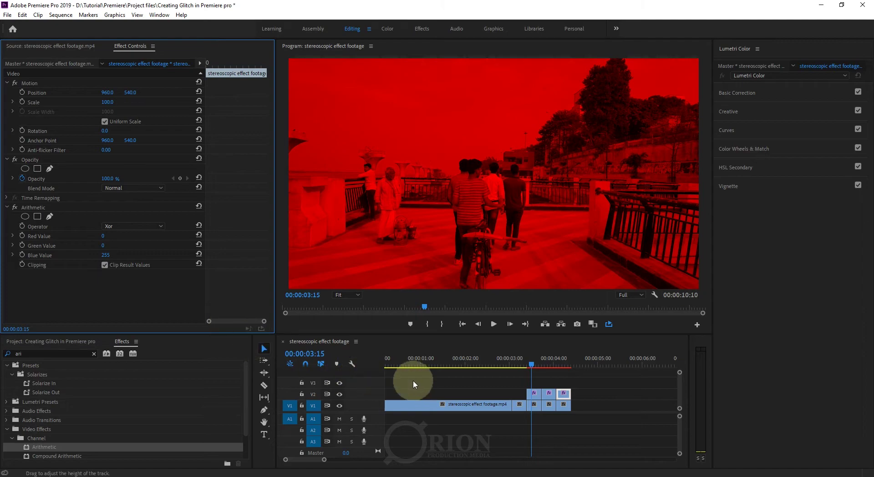
pyautogui.click(547, 395)
pyautogui.click(143, 227)
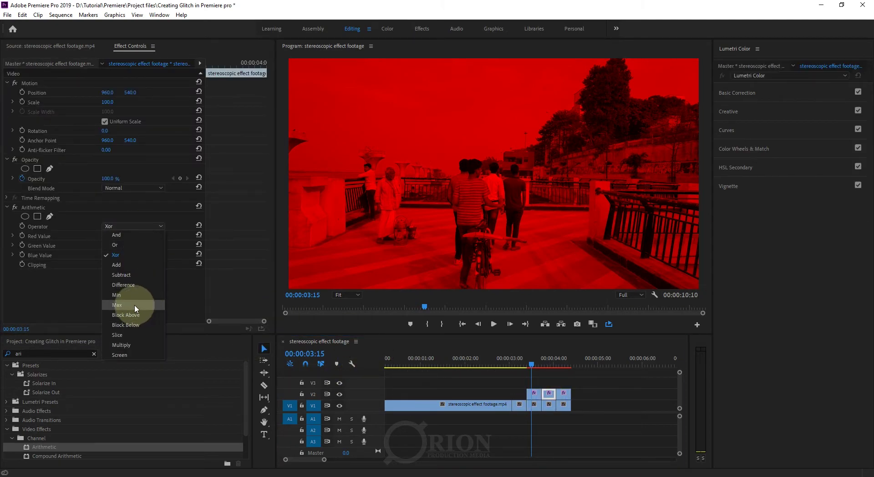
pyautogui.click(564, 393)
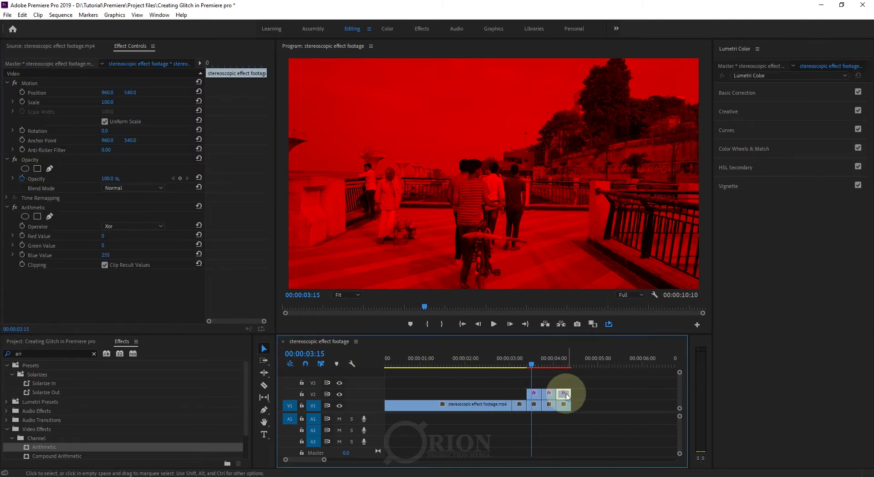
pyautogui.click(138, 227)
pyautogui.click(128, 303)
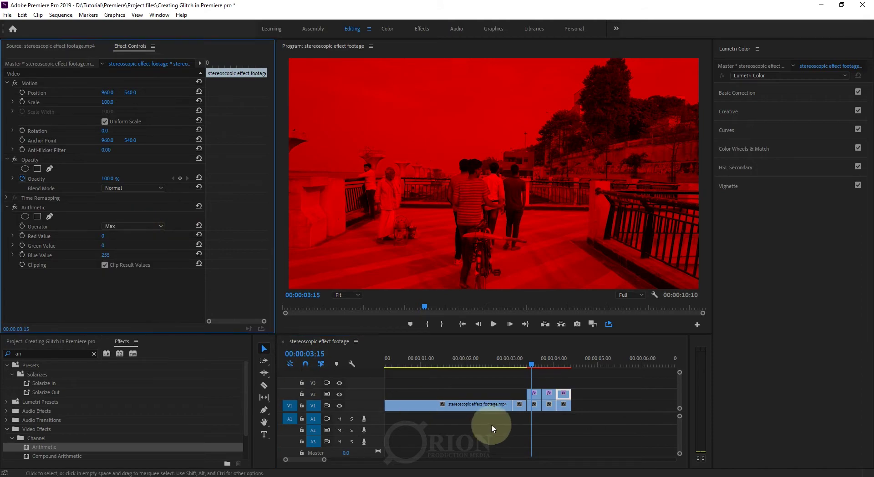
pyautogui.click(550, 447)
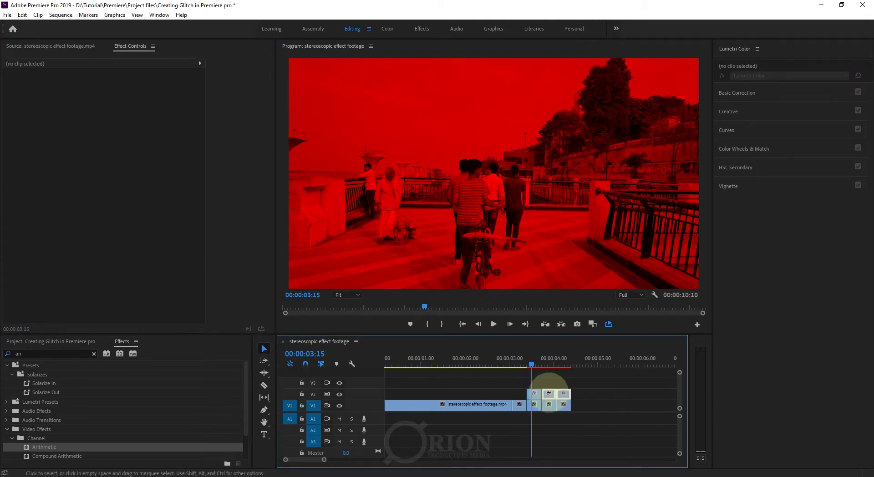
pyautogui.moveTo(581, 395); pyautogui.dragTo(526, 401)
pyautogui.moveTo(325, 461); pyautogui.dragTo(345, 458)
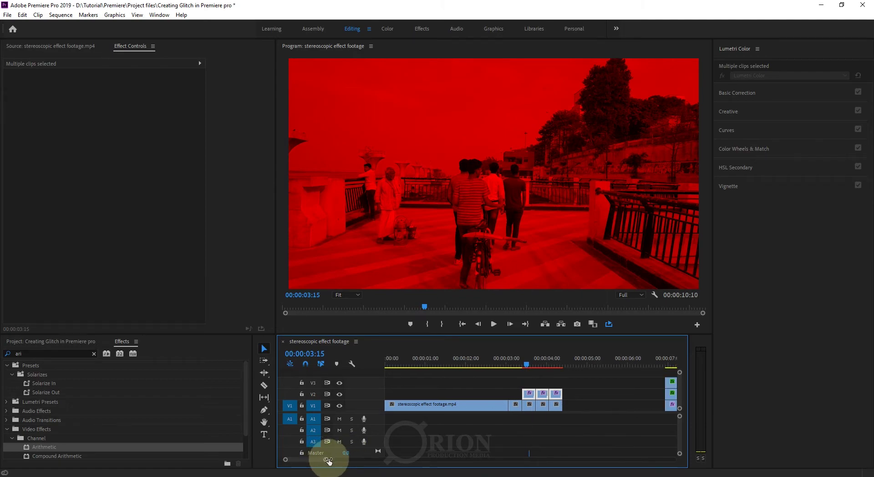
pyautogui.moveTo(535, 380); pyautogui.dragTo(476, 395)
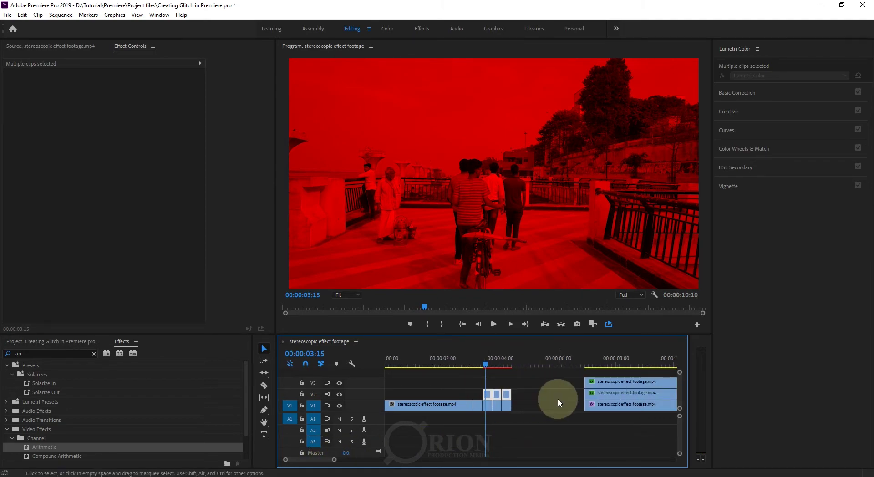
pyautogui.moveTo(570, 379); pyautogui.dragTo(610, 430)
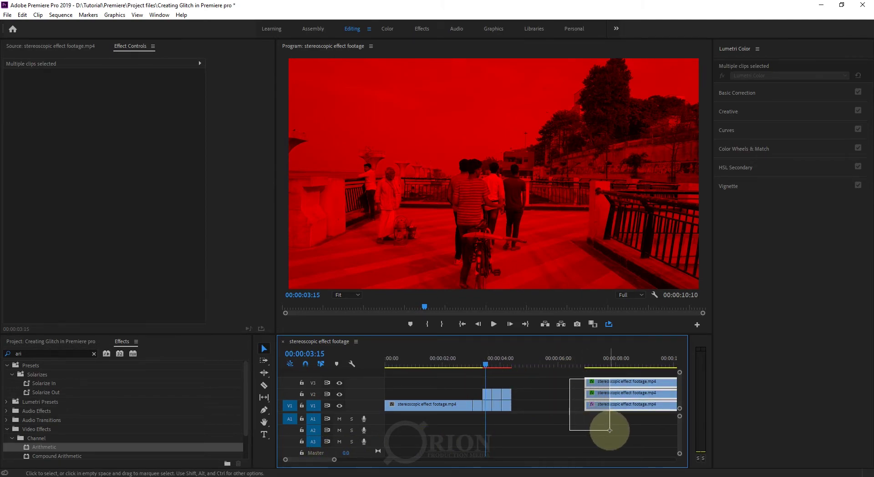
pyautogui.moveTo(610, 430); pyautogui.dragTo(611, 433)
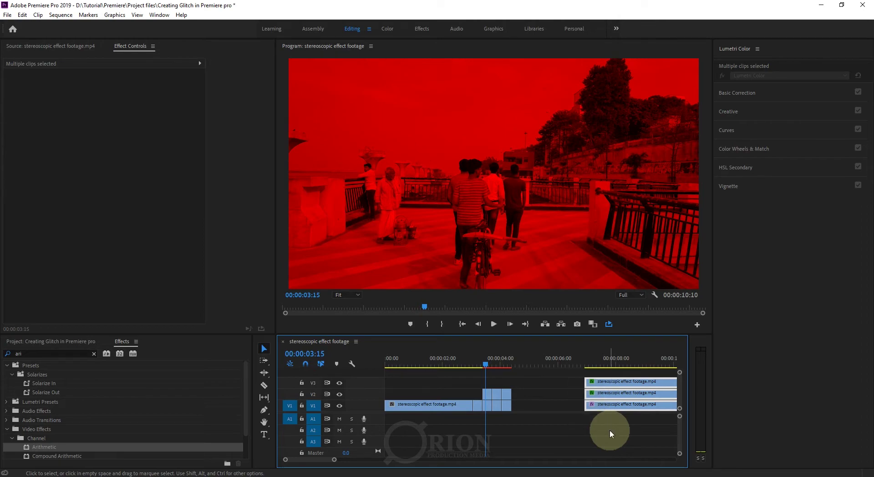
pyautogui.click(545, 432)
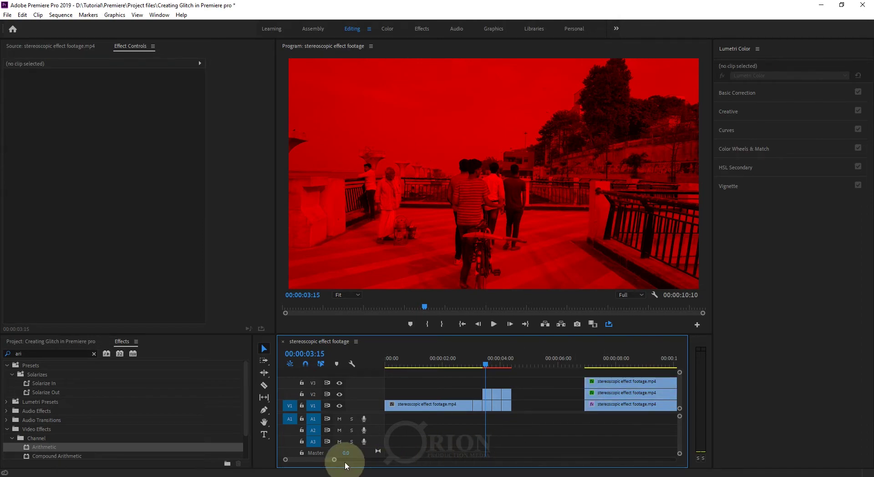
pyautogui.moveTo(334, 460); pyautogui.dragTo(316, 459)
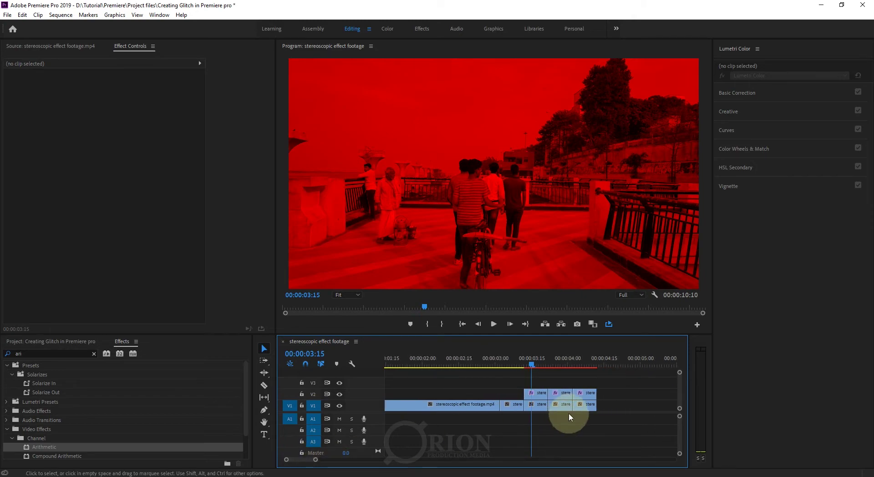
# Set the Blend Mode to Screen on the red, green and blue V2 clips.
pyautogui.click(532, 393)
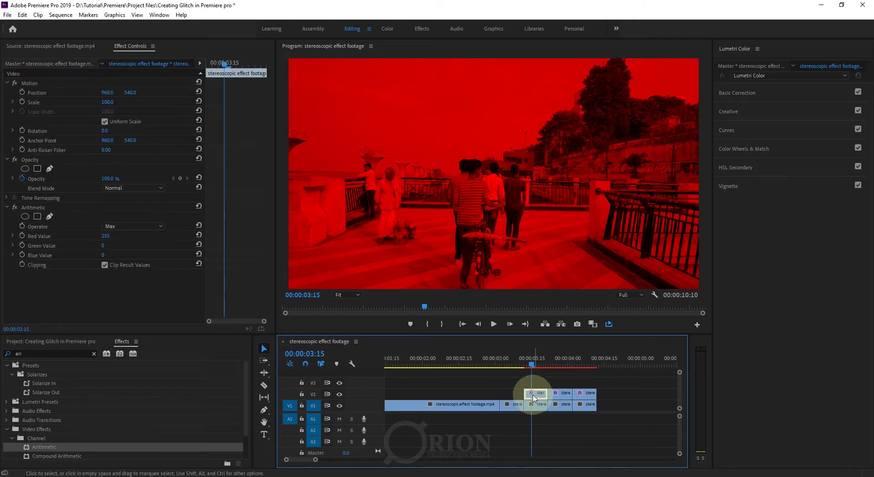
pyautogui.click(127, 187)
pyautogui.click(124, 283)
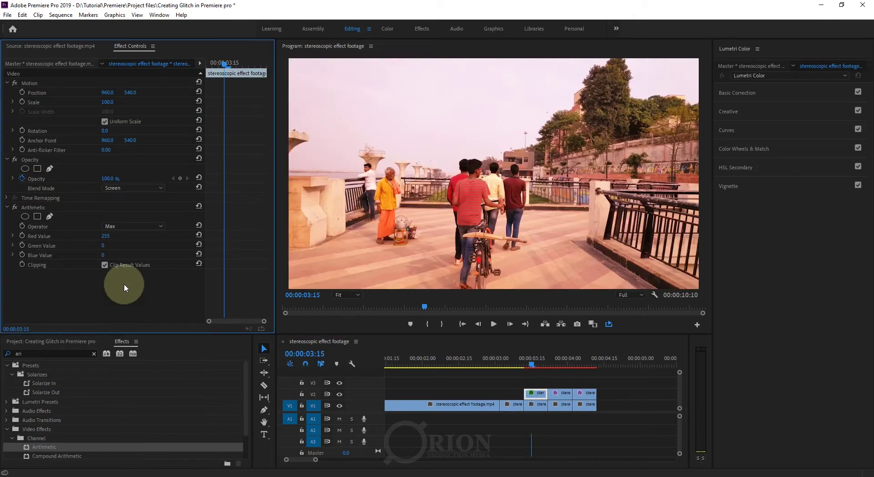
pyautogui.click(559, 394)
pyautogui.click(139, 189)
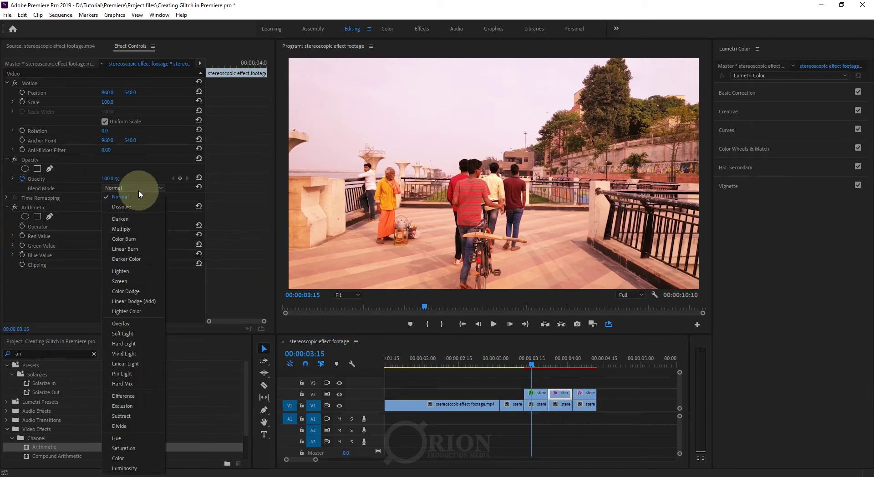
pyautogui.click(123, 281)
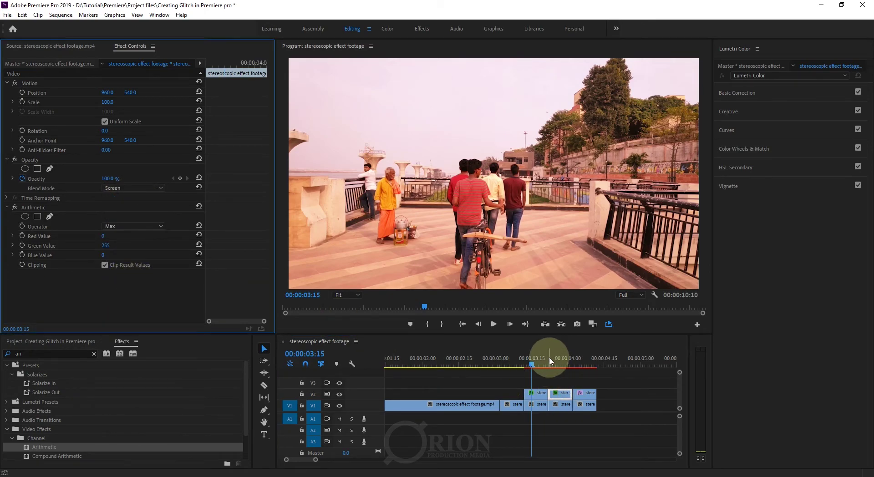
pyautogui.click(585, 362)
pyautogui.click(586, 393)
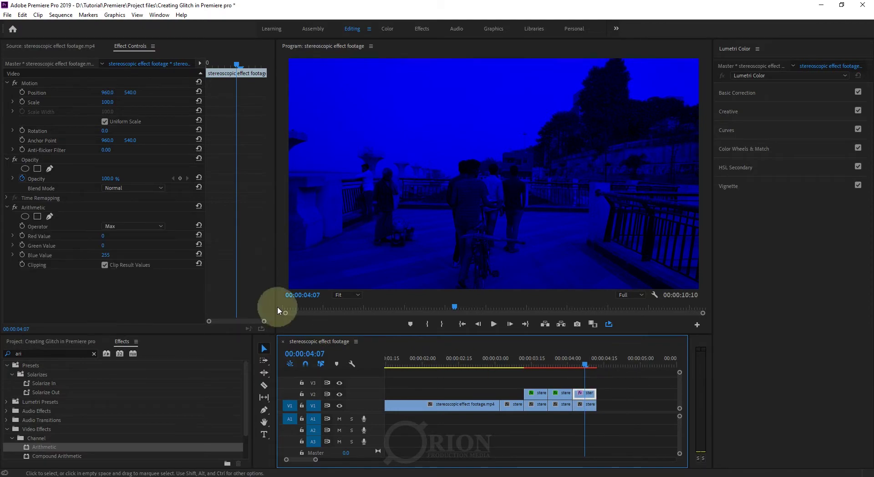
pyautogui.click(125, 187)
pyautogui.click(125, 280)
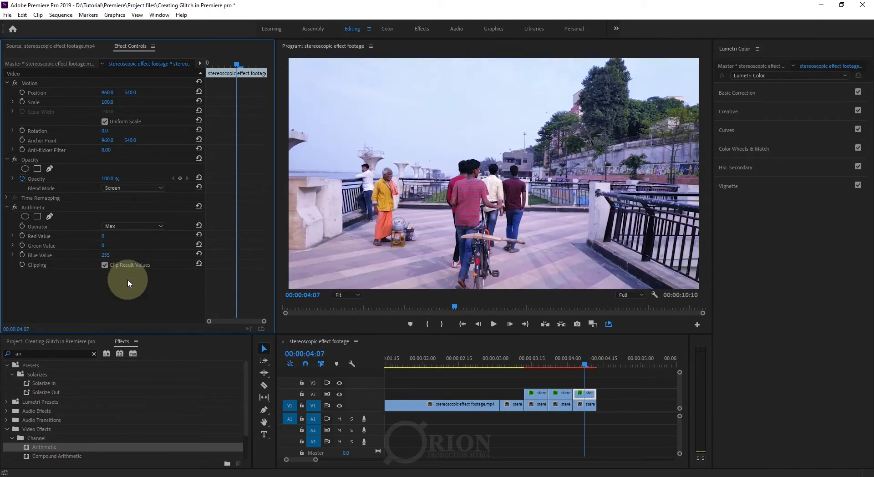
# Scrub between 00:00:03:14 and 00:00:04:08 to review the Screen-blended colour flashes.
pyautogui.click(537, 404)
pyautogui.click(528, 364)
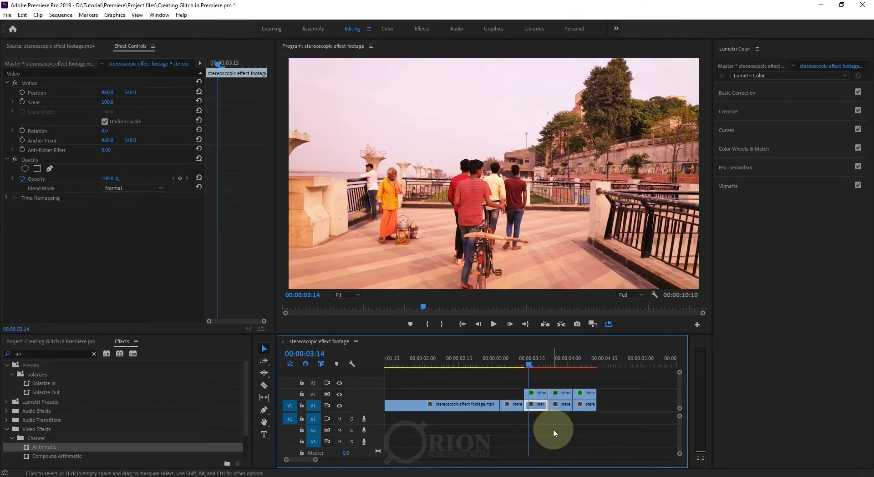
pyautogui.click(540, 395)
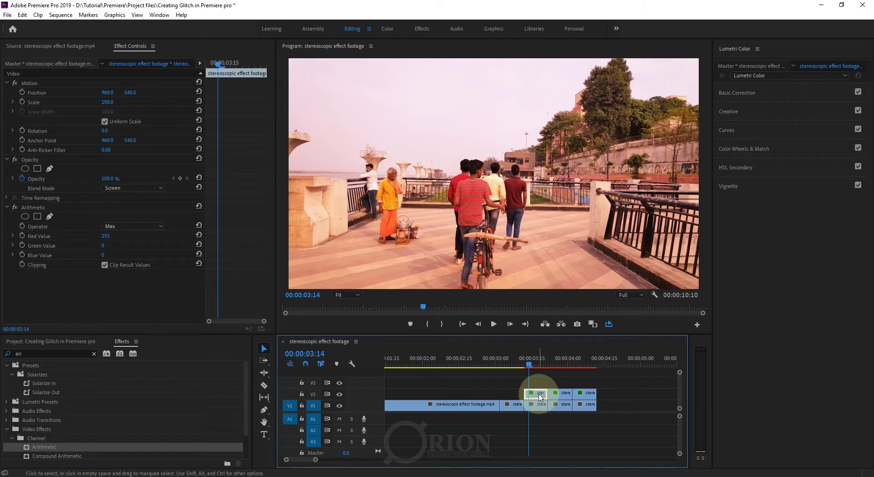
pyautogui.click(563, 433)
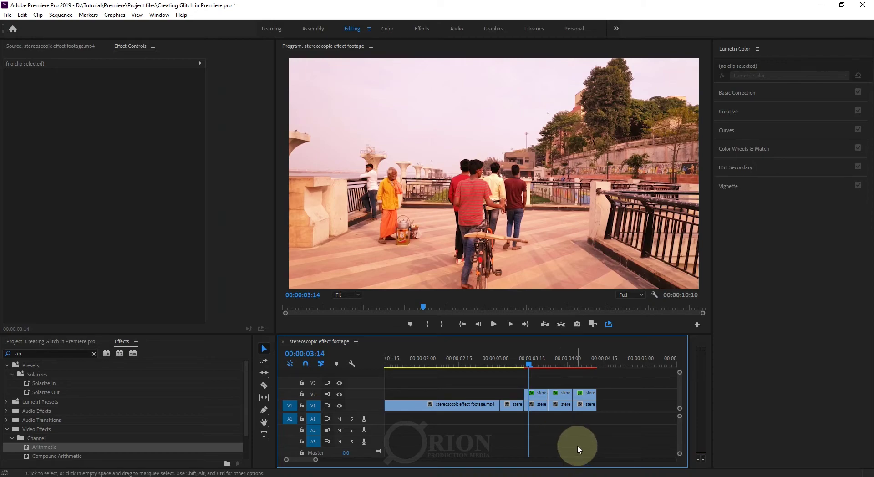
pyautogui.click(542, 409)
pyautogui.click(542, 395)
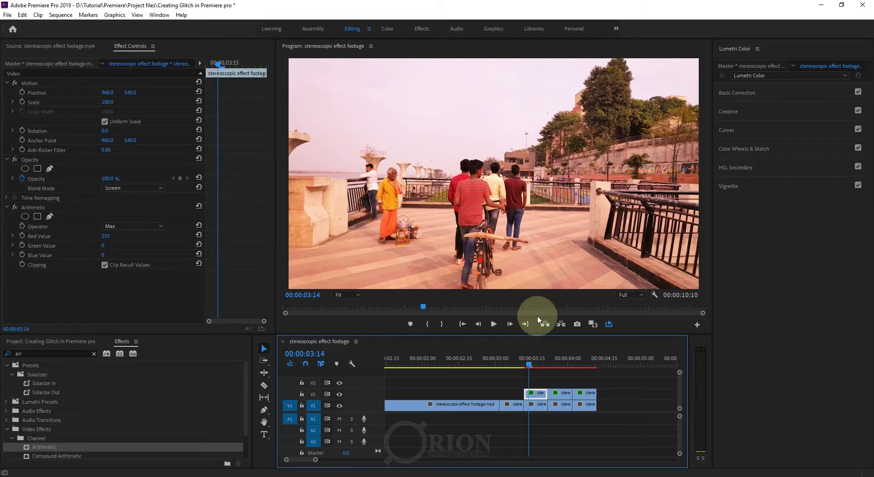
pyautogui.click(565, 364)
pyautogui.click(583, 364)
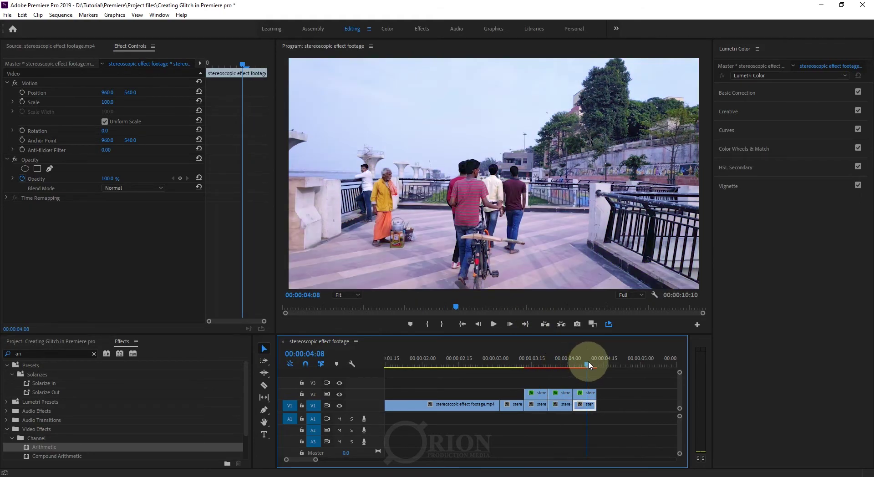
pyautogui.click(623, 414)
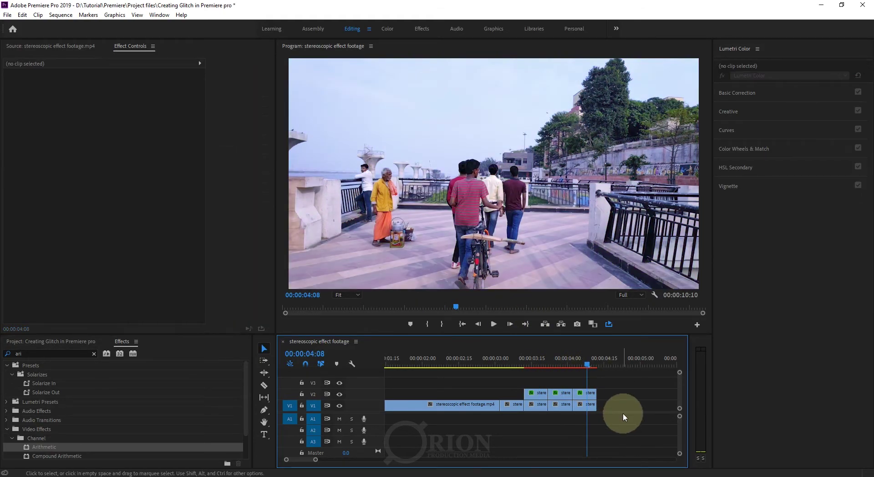
pyautogui.click(534, 364)
pyautogui.click(542, 425)
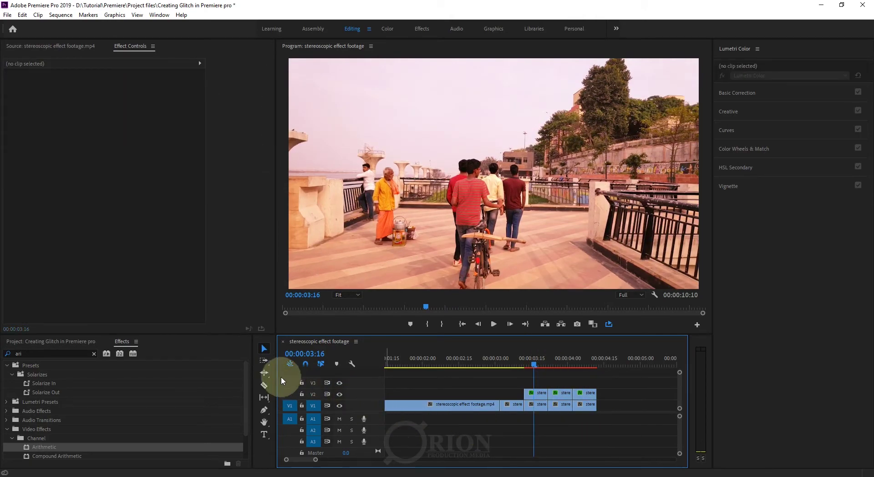
# Razor-cut the coloured V2 clips and V1 footage at several matching points from 00:00:03:09.
pyautogui.click(265, 386)
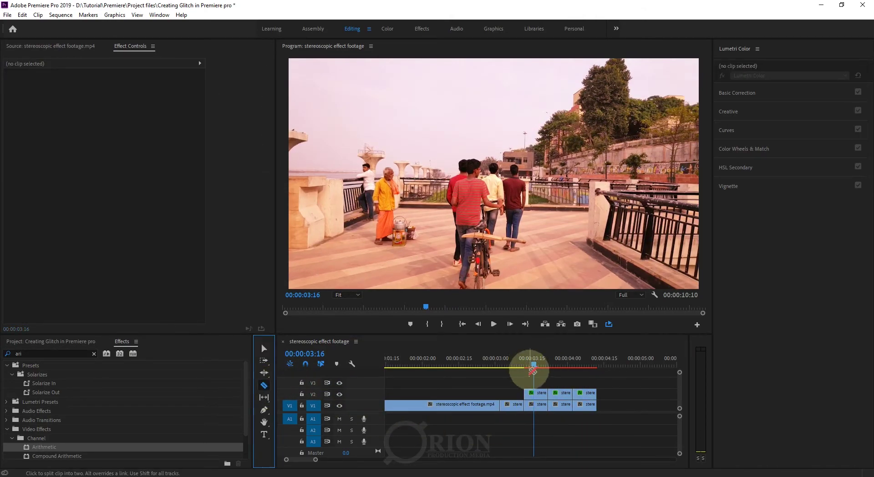
pyautogui.click(517, 365)
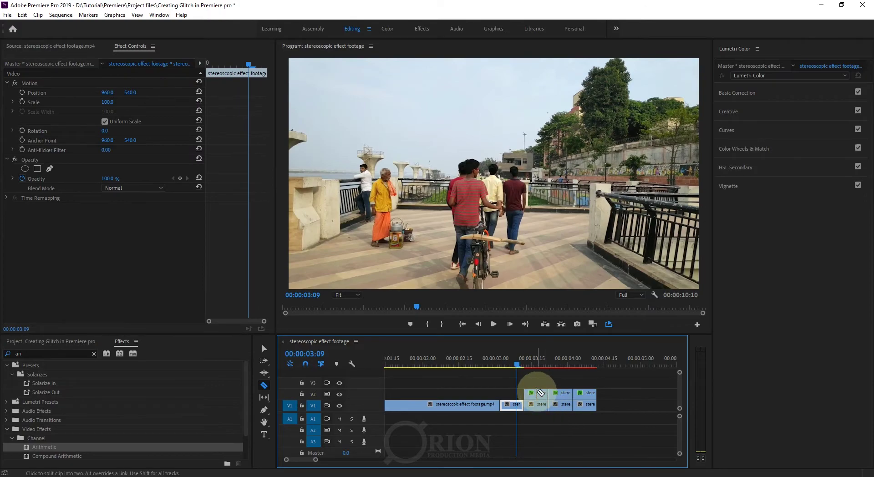
pyautogui.click(537, 393)
pyautogui.click(544, 406)
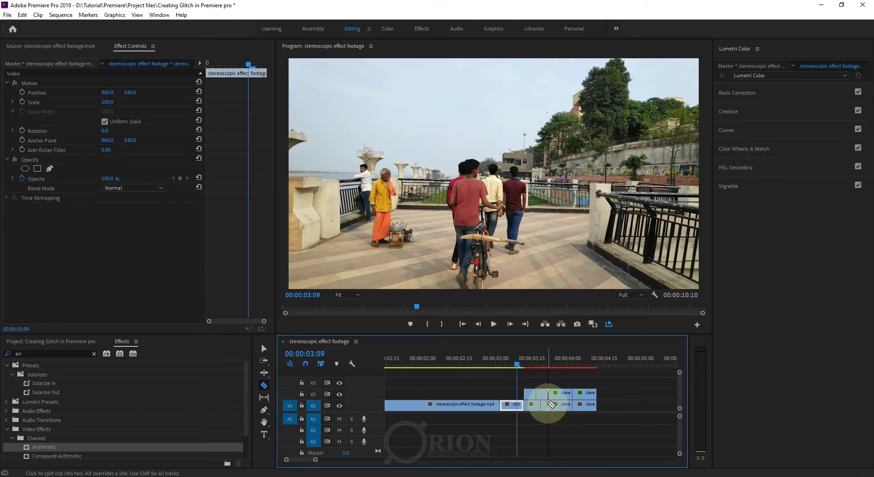
pyautogui.click(559, 393)
pyautogui.click(567, 405)
pyautogui.click(584, 393)
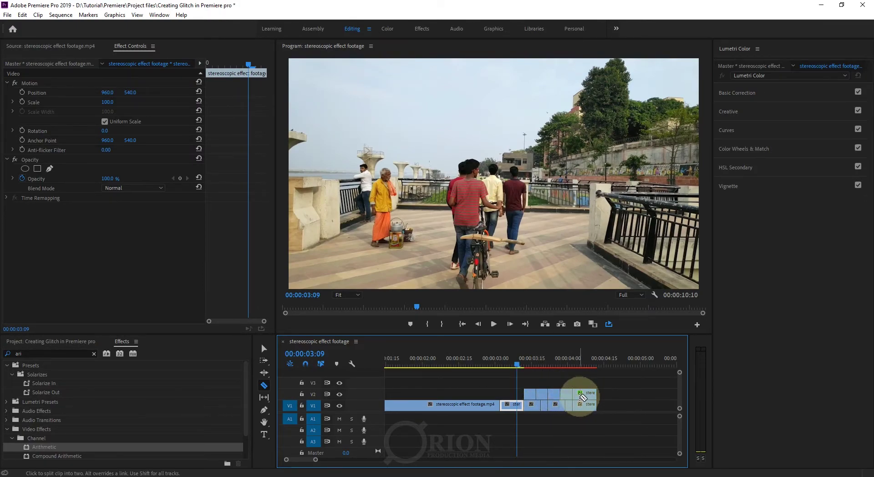
pyautogui.click(588, 405)
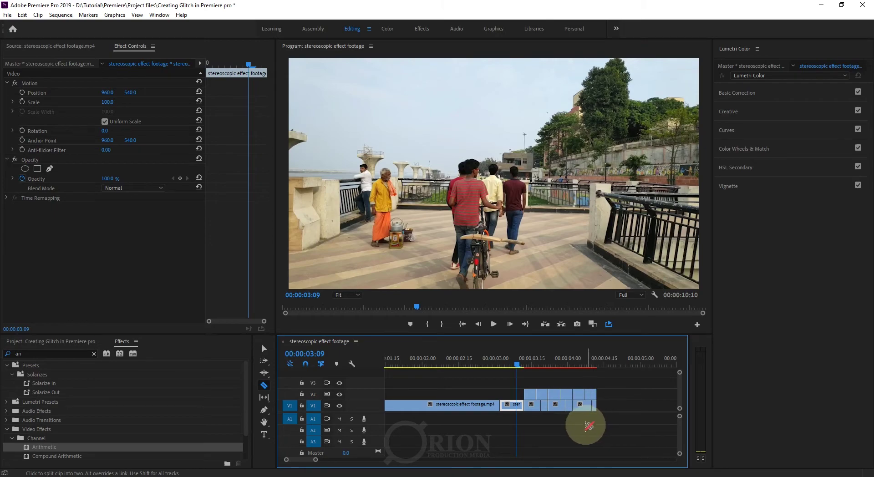
pyautogui.click(579, 405)
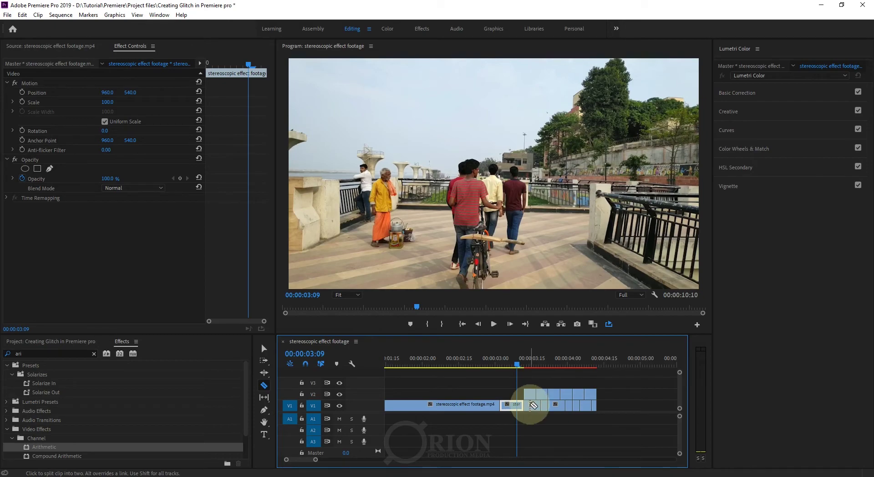
pyautogui.click(264, 349)
pyautogui.click(568, 424)
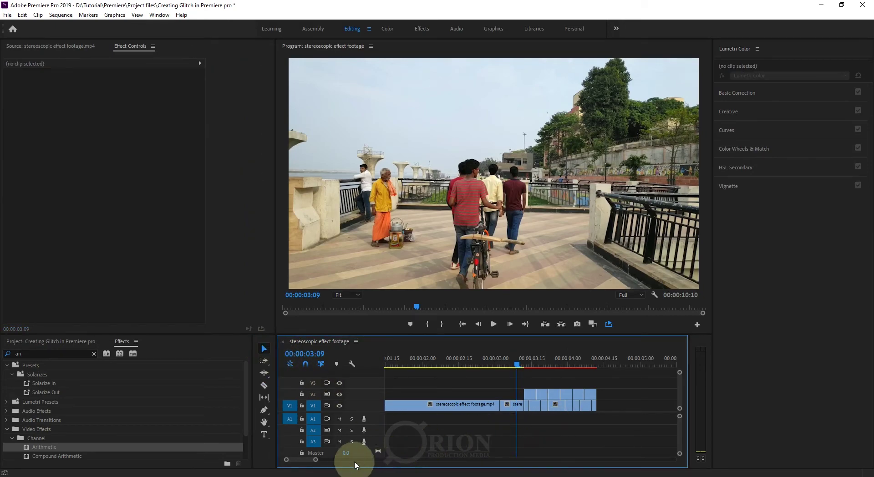
# Zoom the timeline in on the cut pieces around 00:00:03:11 and widen the timeline panel.
pyautogui.moveTo(315, 460)
pyautogui.mouseDown()
pyautogui.moveTo(303, 462)
pyautogui.moveTo(314, 459)
pyautogui.mouseUp()
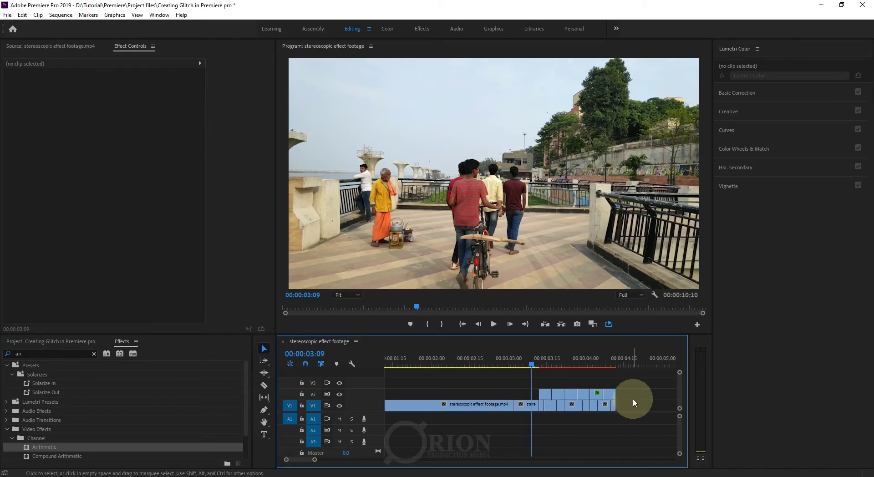
pyautogui.moveTo(635, 378); pyautogui.dragTo(542, 433)
pyautogui.click(541, 382)
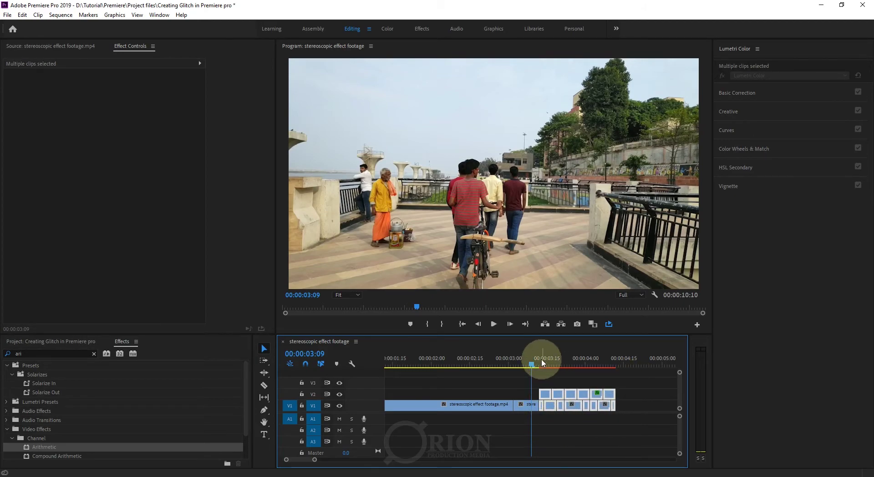
pyautogui.click(536, 362)
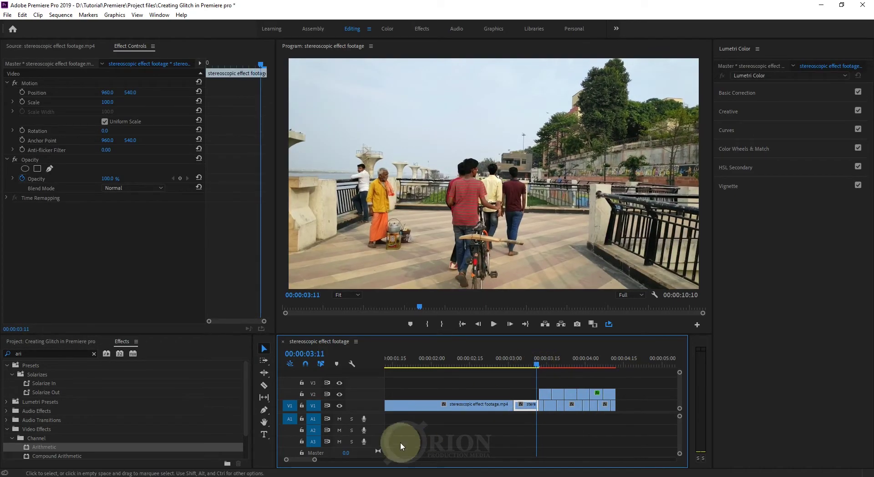
pyautogui.moveTo(315, 463); pyautogui.dragTo(305, 460)
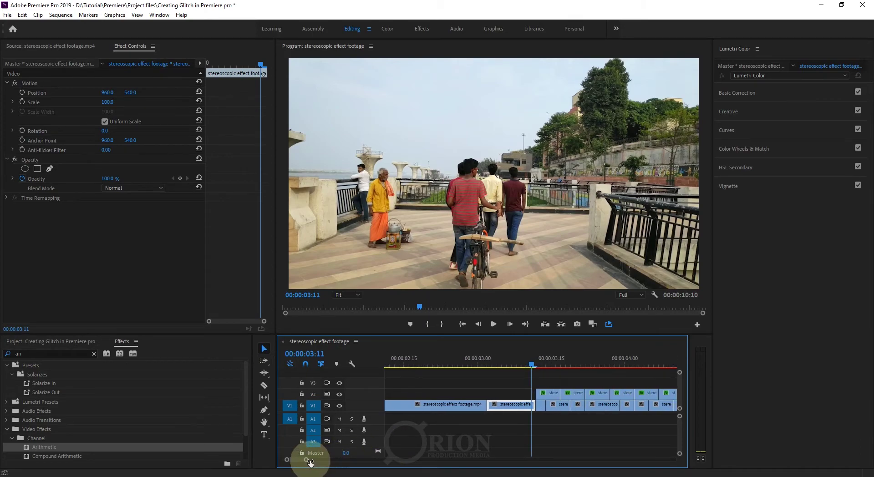
pyautogui.moveTo(275, 392); pyautogui.dragTo(141, 396)
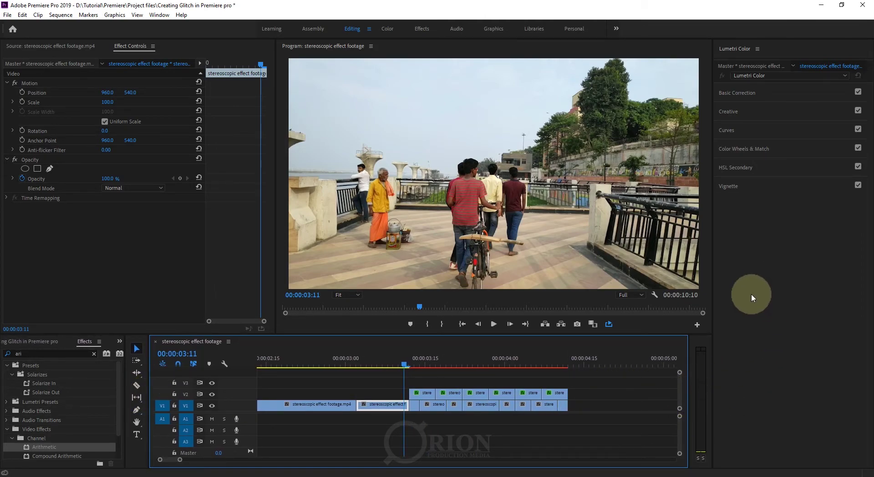
# Undock the Lumetri Color panel and close its floating window.
pyautogui.click(758, 49)
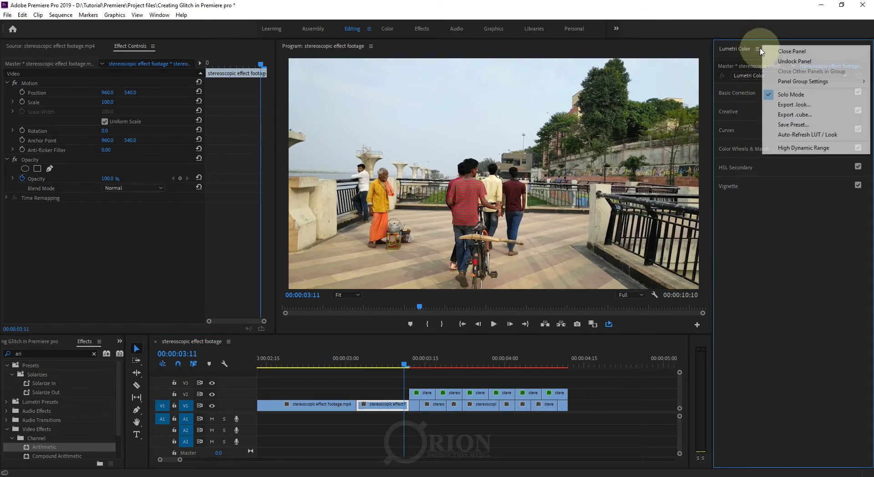
pyautogui.click(783, 61)
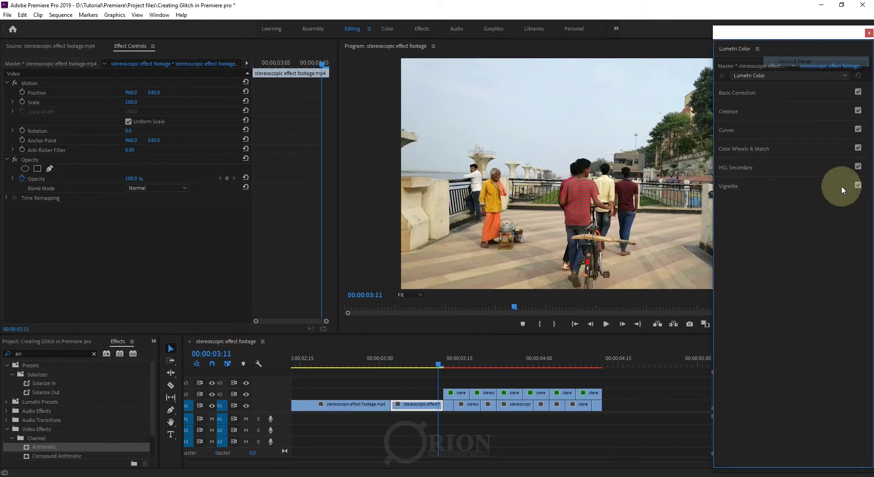
pyautogui.click(868, 32)
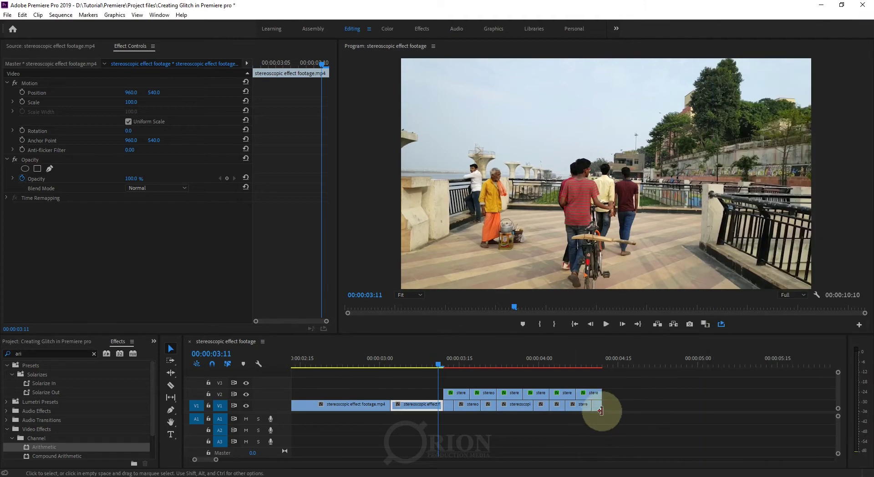
# Zoom the timeline in further and marquee-select the cut pieces on V1 and V2.
pyautogui.click(216, 461)
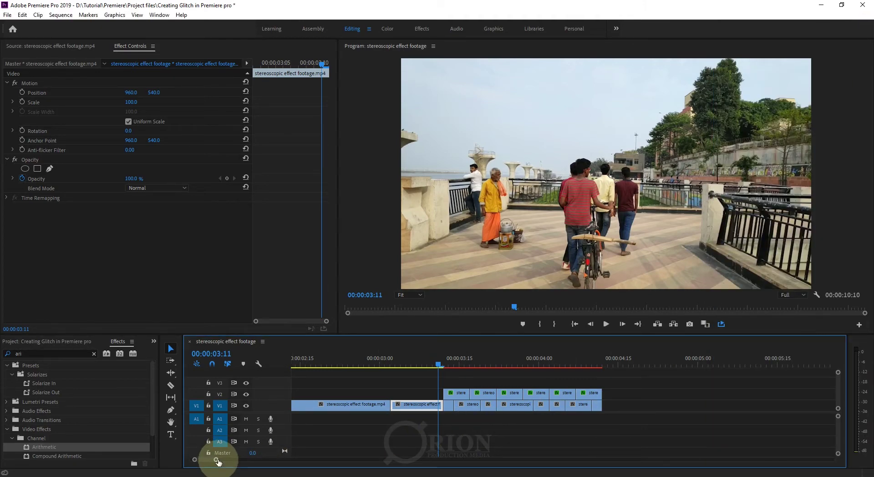
pyautogui.moveTo(218, 462); pyautogui.dragTo(212, 460)
pyautogui.click(596, 433)
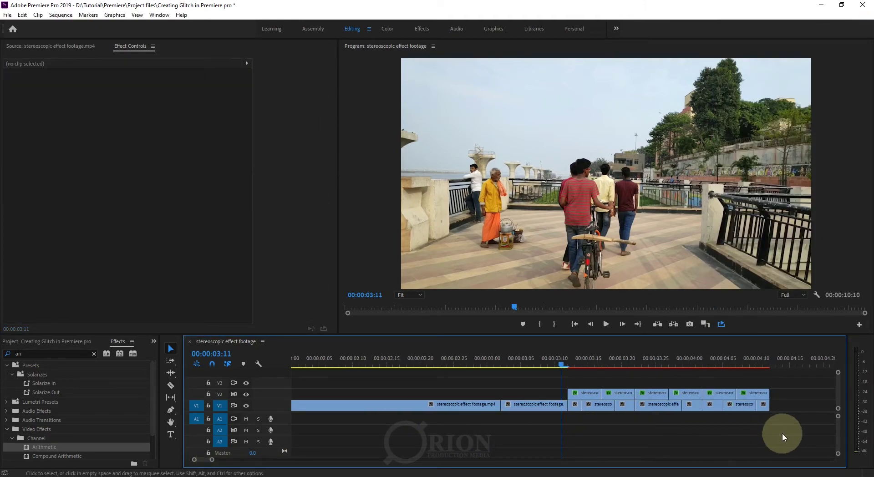
pyautogui.moveTo(782, 434); pyautogui.dragTo(626, 391)
# Shift the first groups of cut pieces a few frames later to open small gaps.
pyautogui.moveTo(615, 384); pyautogui.dragTo(607, 383)
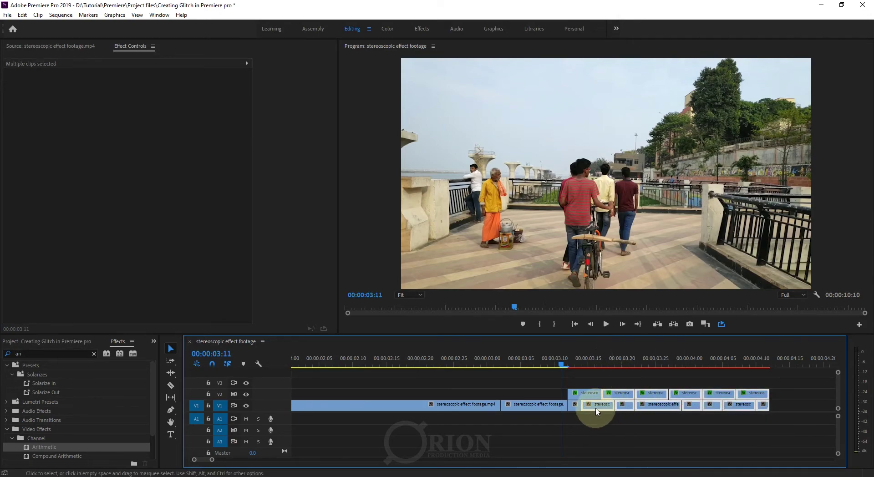
pyautogui.moveTo(598, 411); pyautogui.dragTo(605, 412)
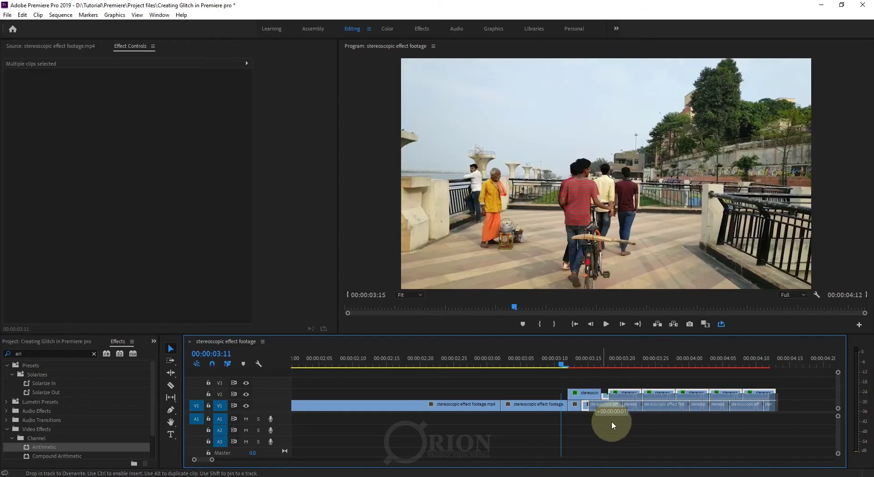
pyautogui.moveTo(782, 431); pyautogui.dragTo(656, 409)
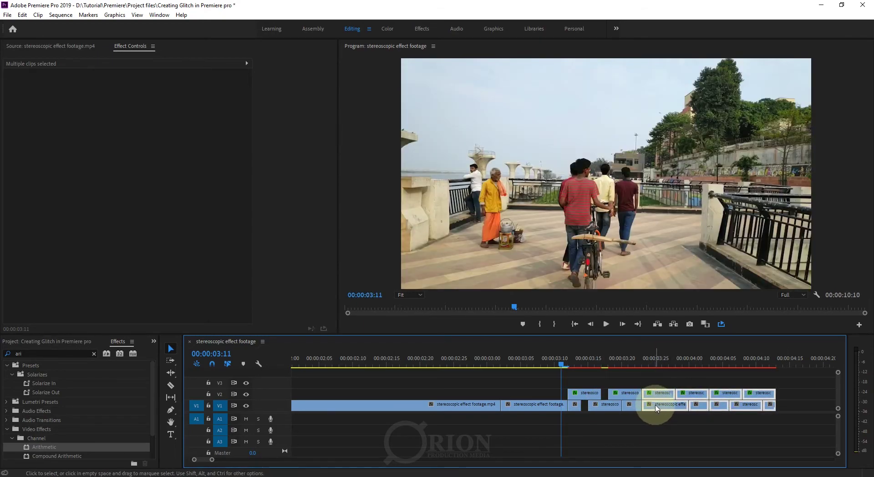
pyautogui.moveTo(656, 409); pyautogui.dragTo(642, 410)
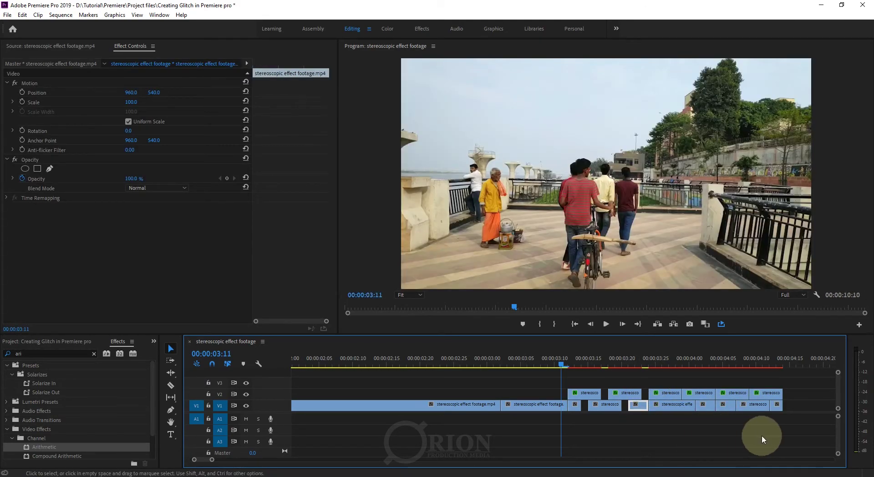
# Move the remaining end pieces to about 00:00:04:07 onward, ending near 00:00:04:17.
pyautogui.moveTo(763, 439)
pyautogui.mouseDown()
pyautogui.moveTo(675, 397)
pyautogui.moveTo(750, 399)
pyautogui.mouseUp()
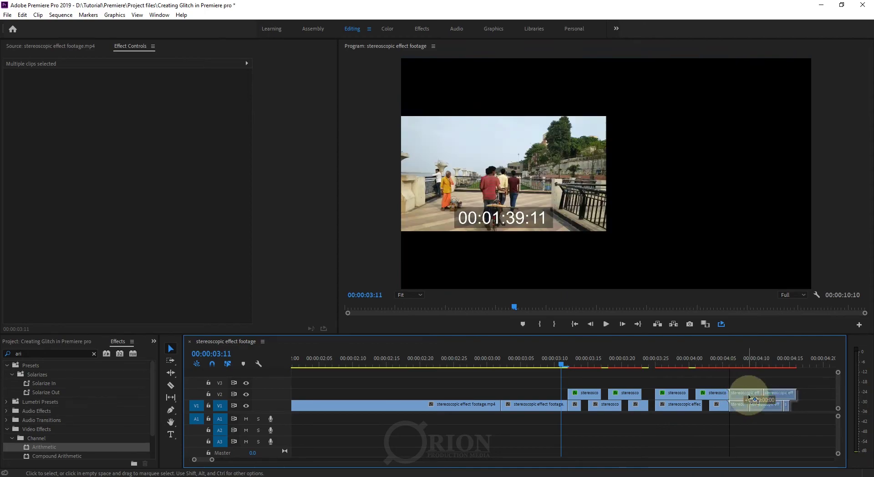
pyautogui.moveTo(751, 398); pyautogui.dragTo(755, 395)
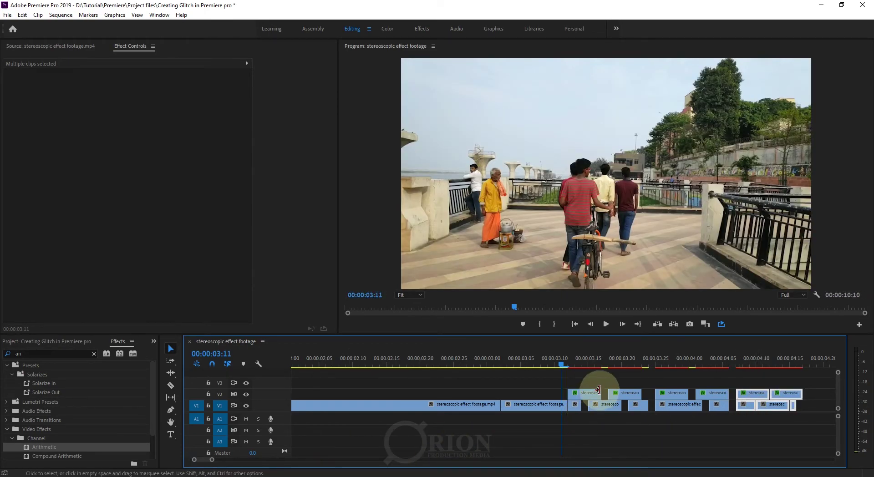
pyautogui.moveTo(640, 358); pyautogui.dragTo(749, 364)
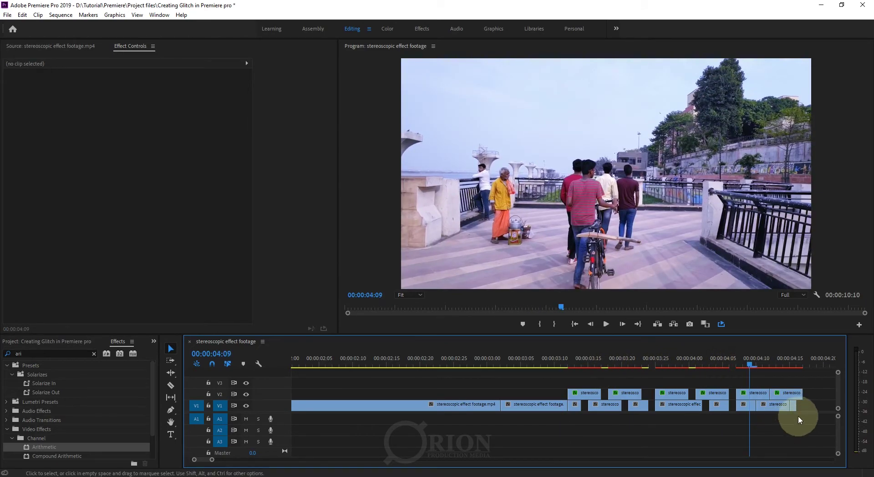
pyautogui.moveTo(810, 384)
pyautogui.mouseDown()
pyautogui.moveTo(773, 425)
pyautogui.moveTo(783, 410)
pyautogui.mouseUp()
pyautogui.moveTo(812, 419)
pyautogui.mouseDown()
pyautogui.moveTo(799, 405)
pyautogui.moveTo(805, 410)
pyautogui.mouseUp()
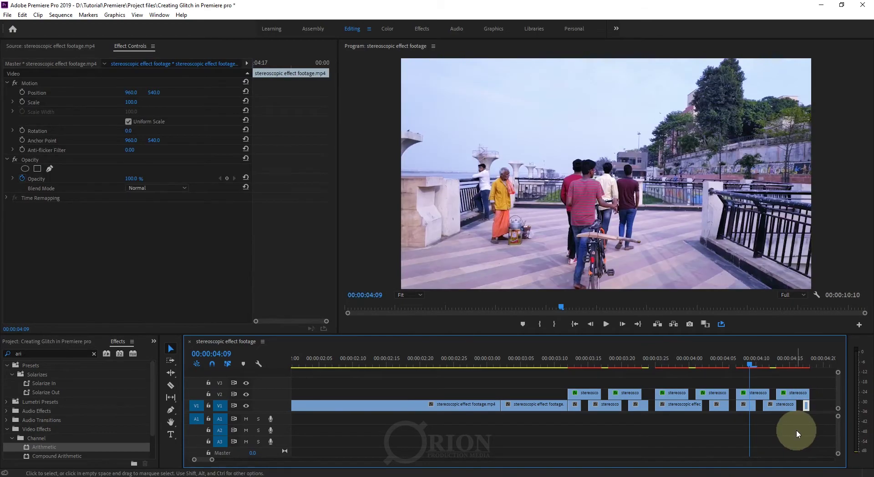
pyautogui.click(795, 430)
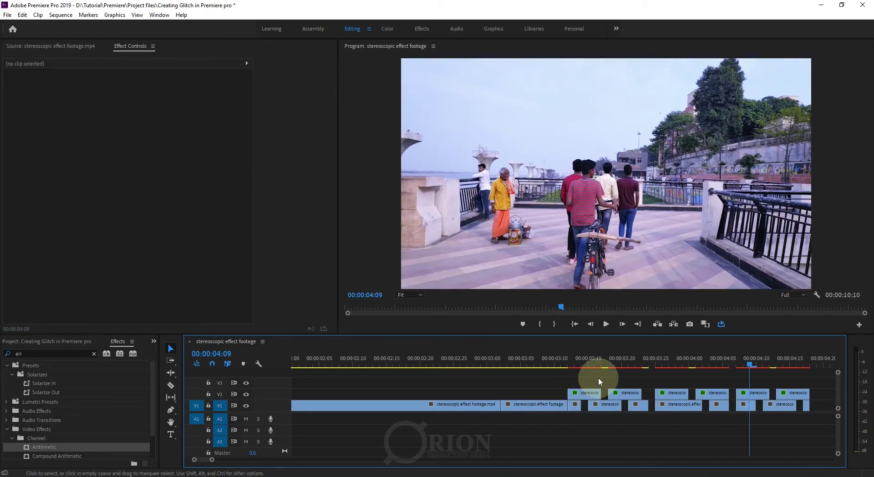
# Offset the V2 piece at 00:00:03:13 horizontally, trying Position X 955 then 970.
pyautogui.moveTo(593, 371); pyautogui.dragTo(575, 364)
pyautogui.click(579, 393)
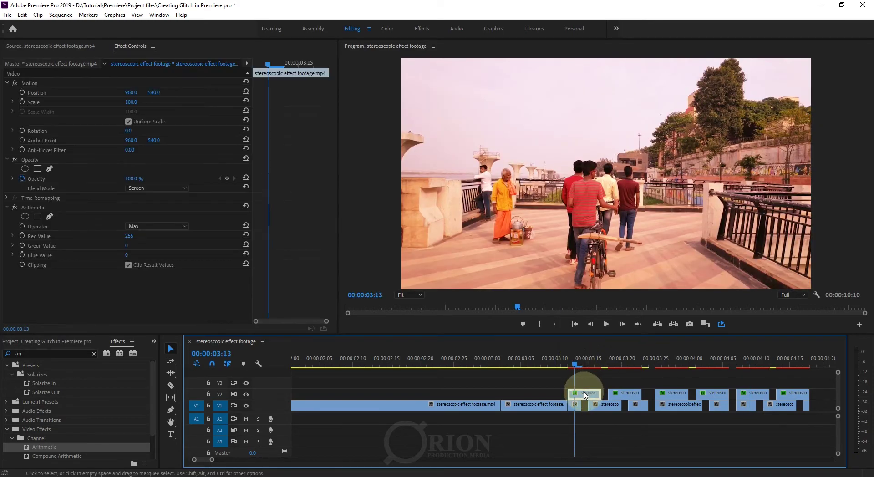
pyautogui.click(131, 92)
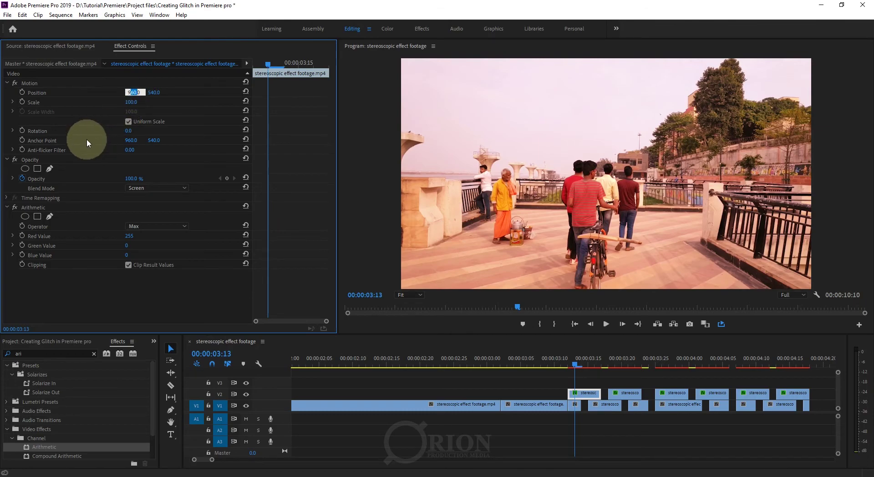
pyautogui.write('955')
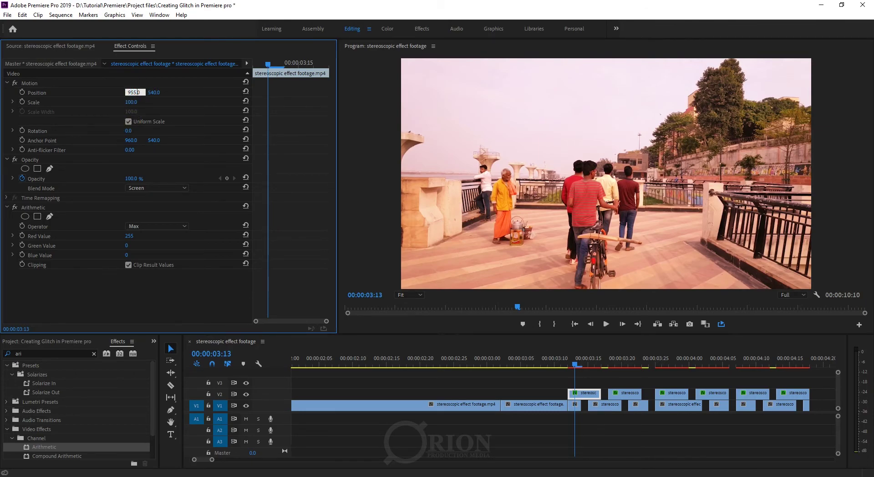
pyautogui.click(86, 138)
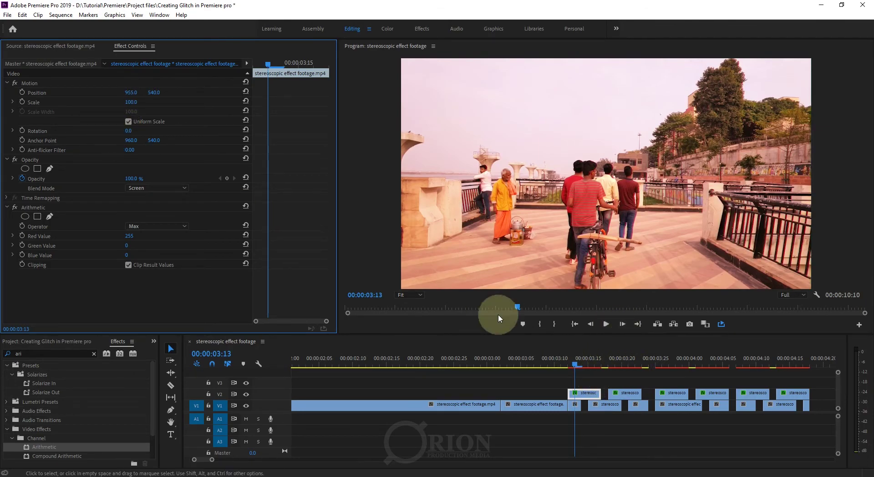
pyautogui.click(121, 100)
pyautogui.click(133, 91)
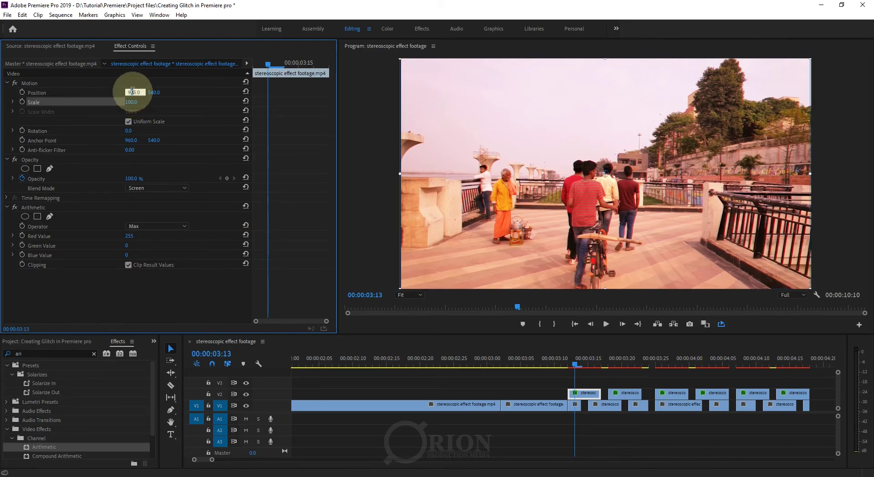
pyautogui.write('970')
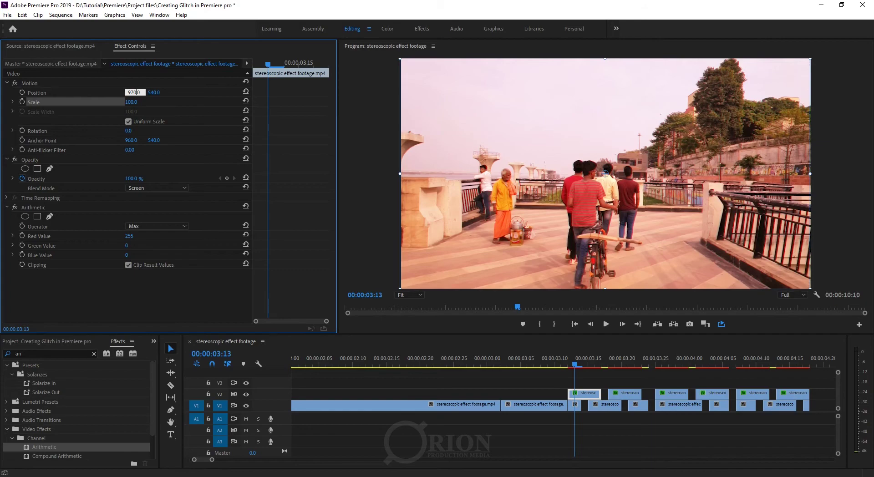
pyautogui.press('Return')
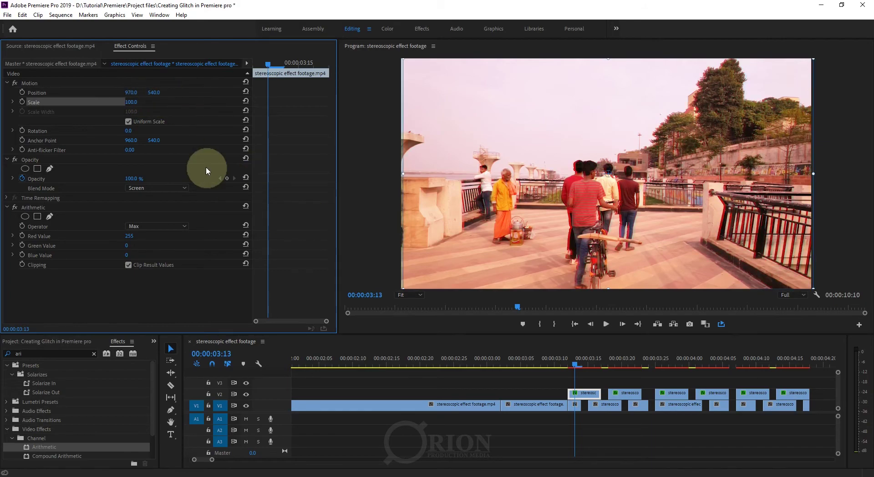
# Set that piece's Position X to 980.0.
pyautogui.click(133, 92)
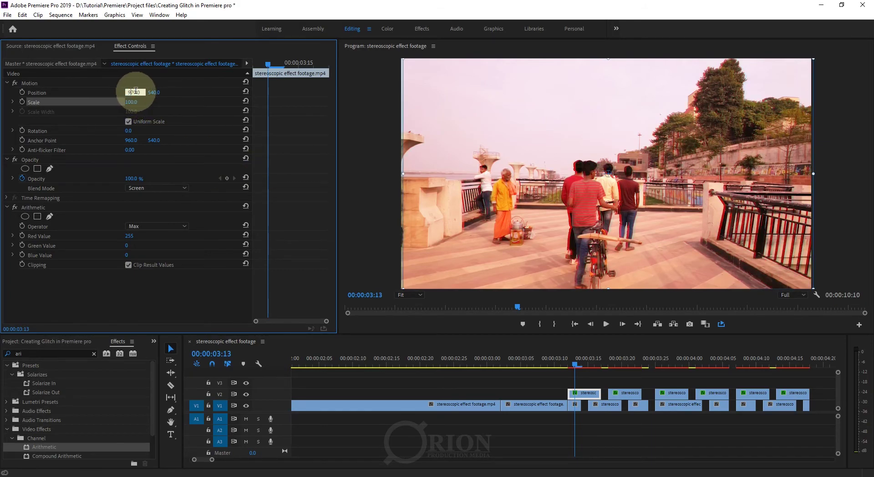
pyautogui.moveTo(138, 90); pyautogui.dragTo(142, 92)
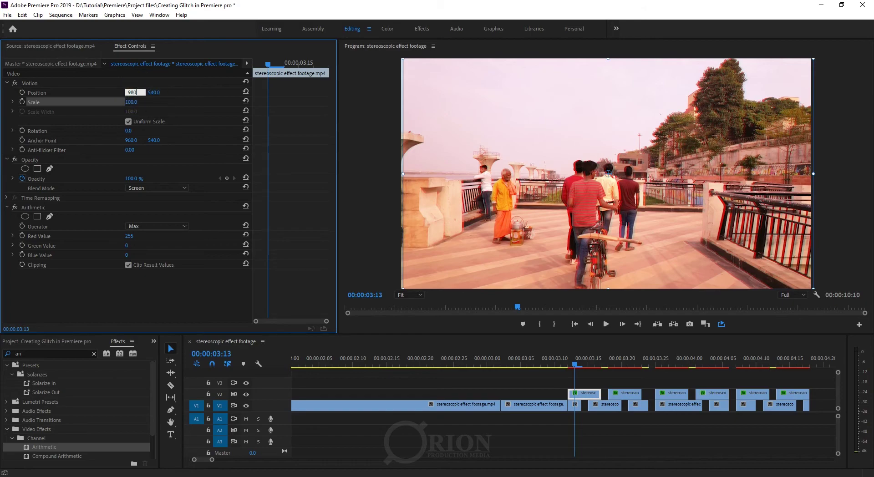
pyautogui.write('80.0')
pyautogui.press('Return')
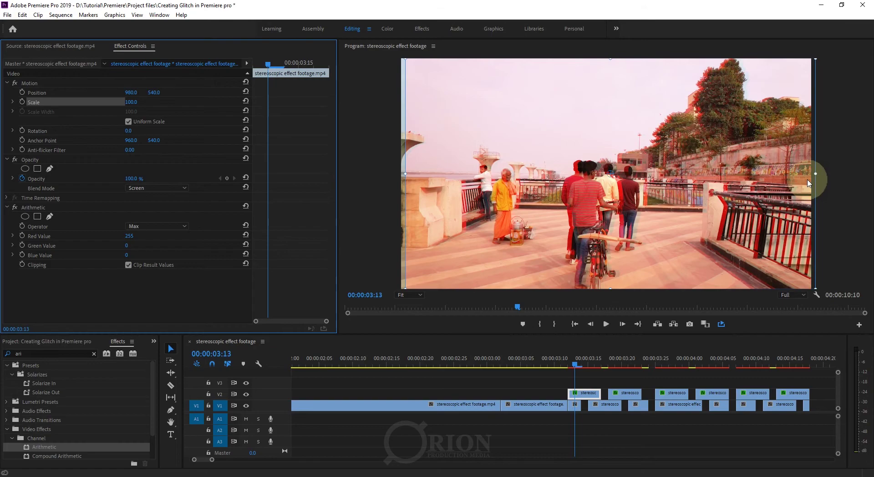
# Set the second V2 piece, the red overlay, to Position X 940.
pyautogui.click(602, 423)
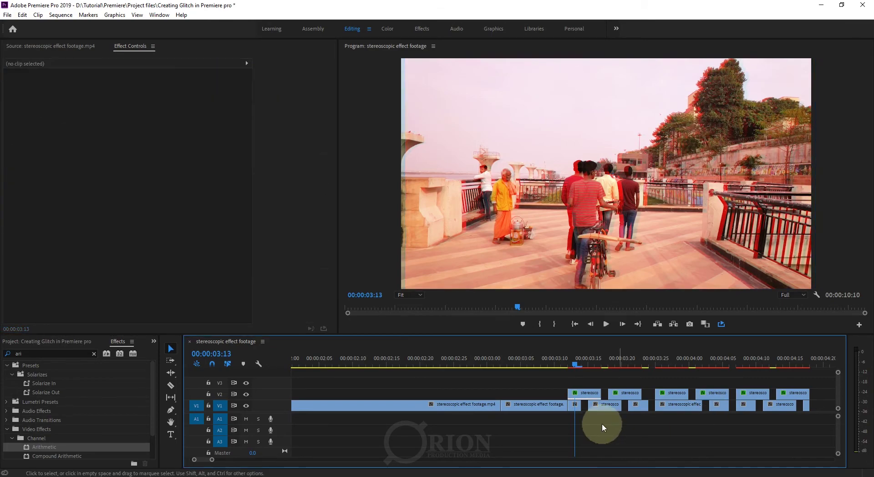
pyautogui.click(622, 394)
pyautogui.click(131, 92)
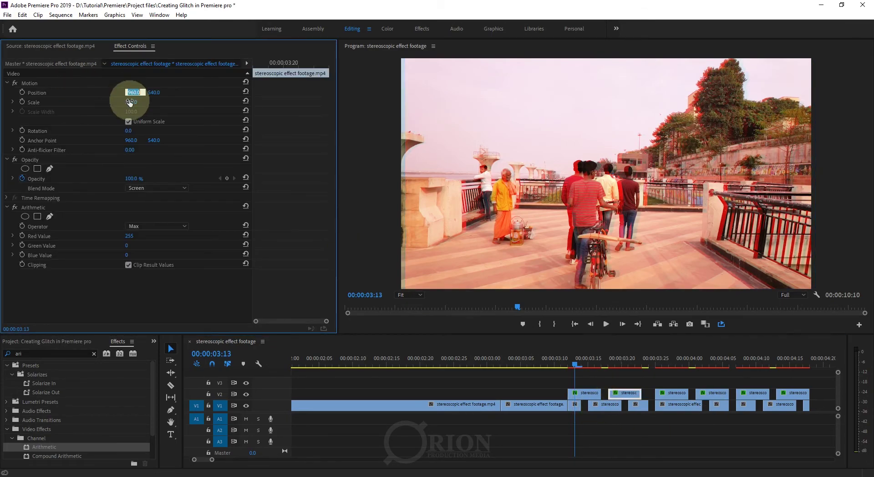
pyautogui.doubleClick(139, 90)
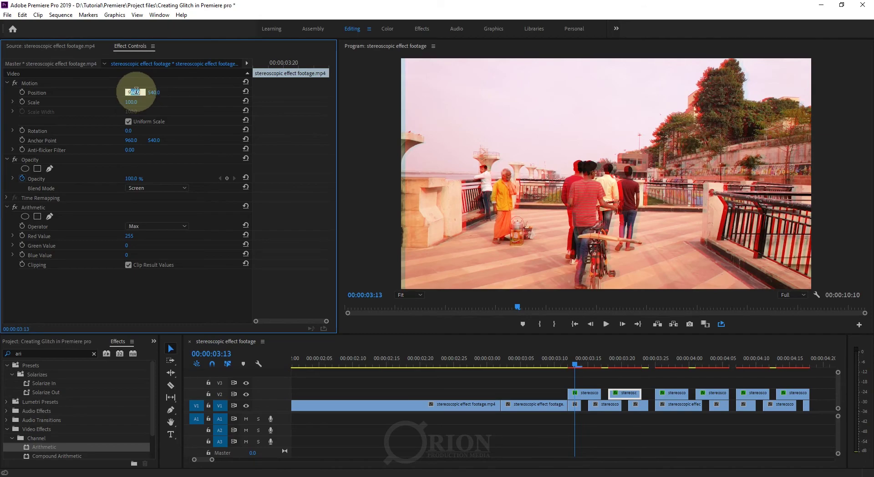
pyautogui.write('940')
pyautogui.press('Return')
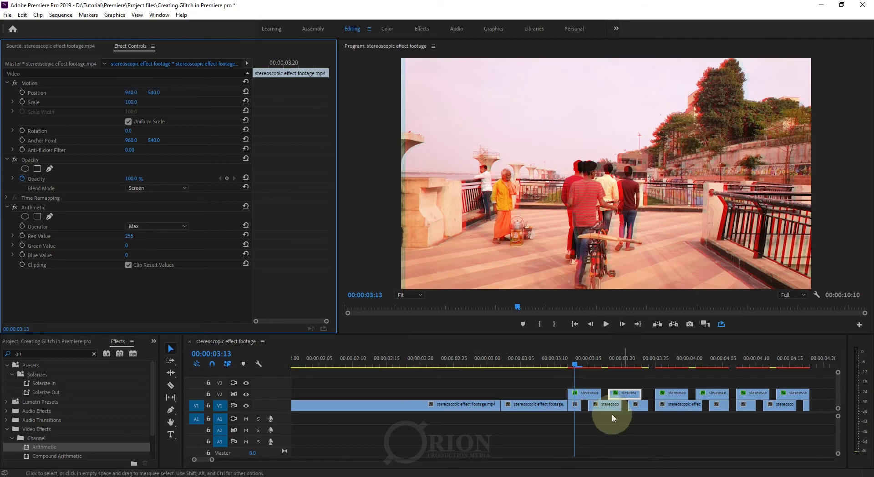
# Set the green overlay clip at 00:00:03:27 to Position X 980 and the next clip to 940.
pyautogui.click(668, 362)
pyautogui.click(672, 394)
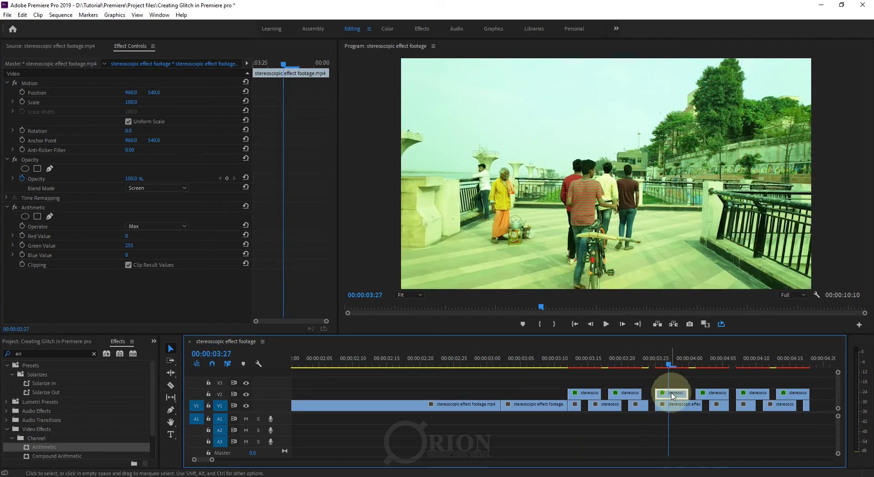
pyautogui.click(135, 92)
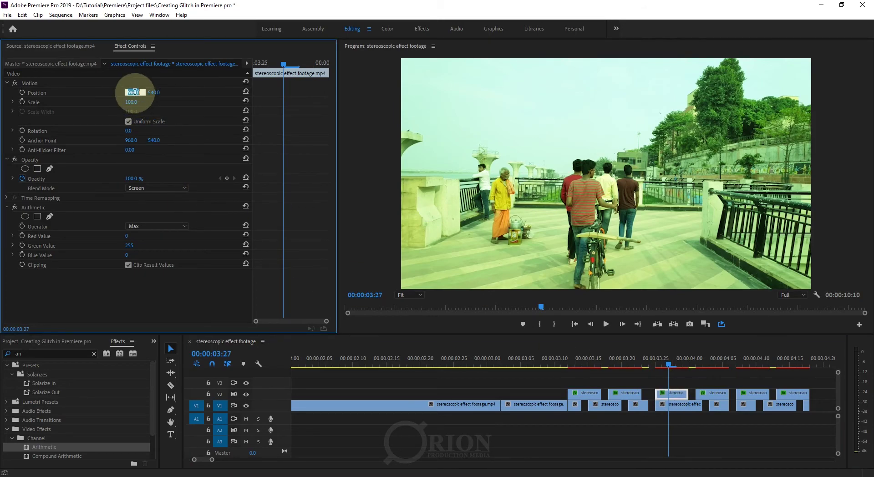
pyautogui.moveTo(131, 92); pyautogui.dragTo(142, 92)
pyautogui.write('980')
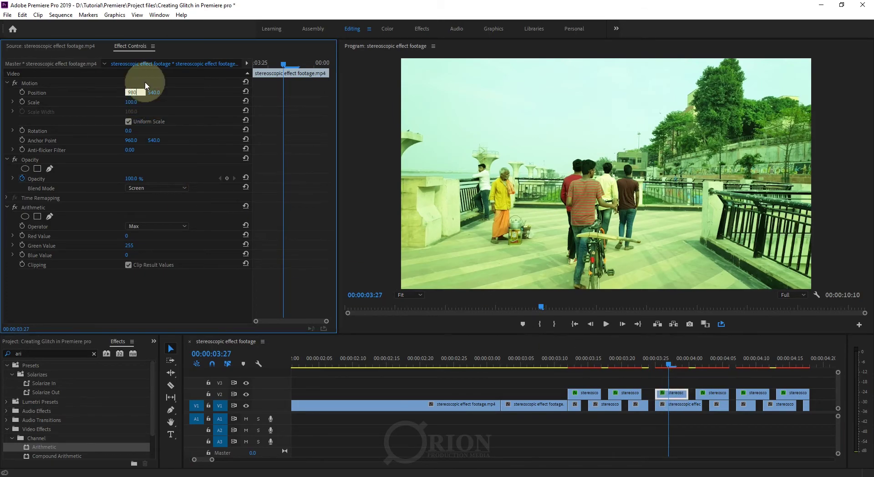
pyautogui.click(289, 111)
pyautogui.click(715, 360)
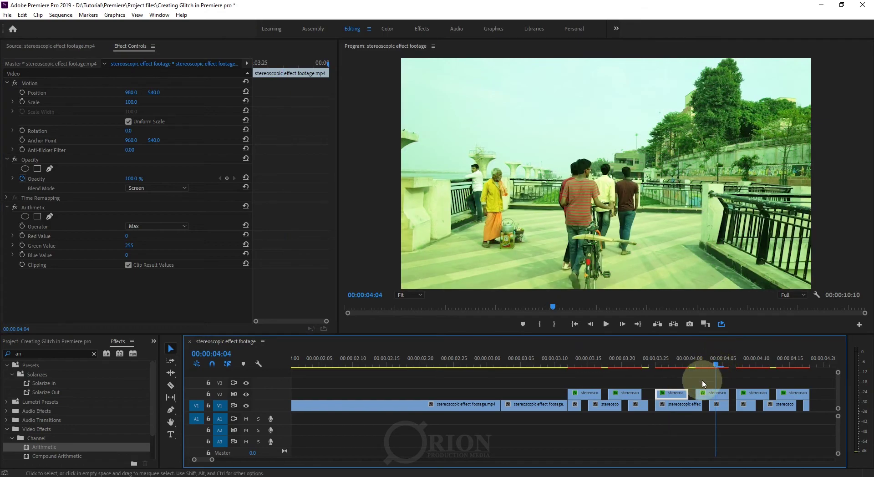
pyautogui.click(712, 393)
pyautogui.click(132, 92)
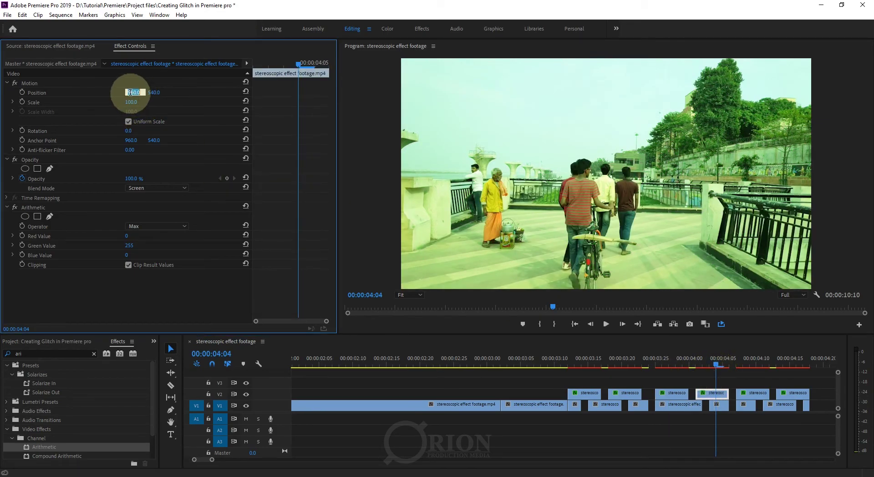
pyautogui.write('940')
pyautogui.press('Return')
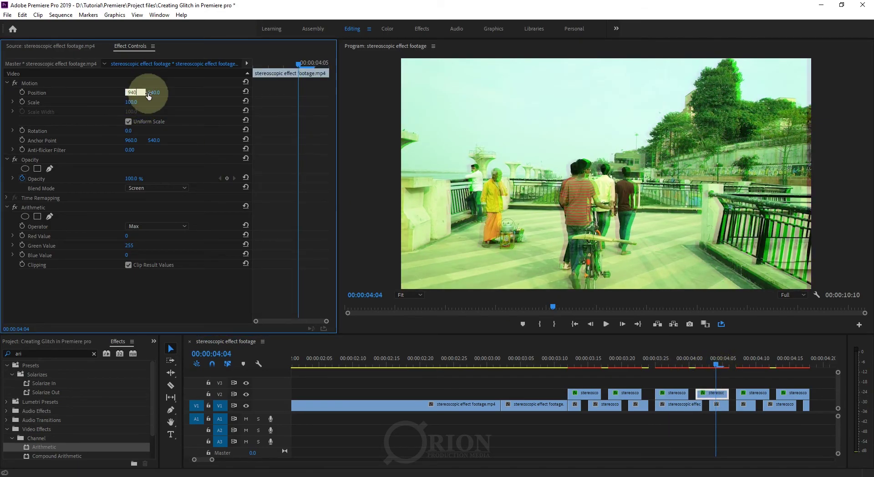
# Change the blue overlay clip's Position X at 00:00:04:09, then set the last blue clip to 940.
pyautogui.click(748, 361)
pyautogui.click(754, 393)
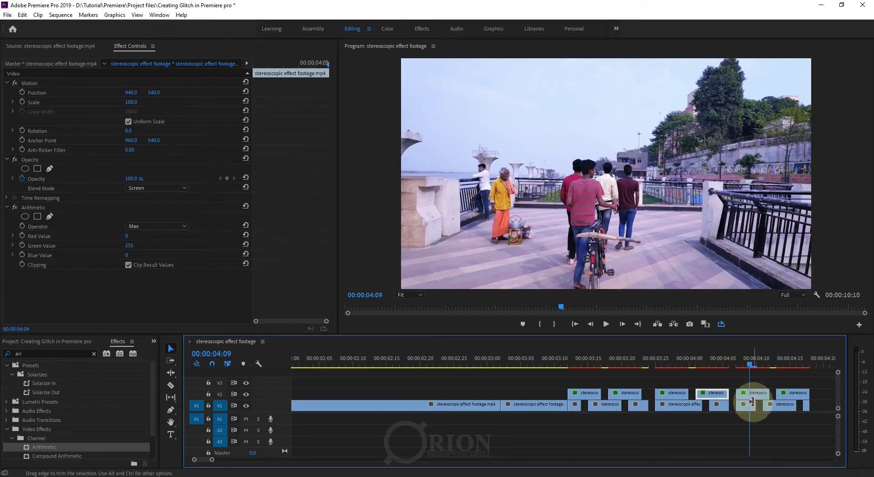
pyautogui.click(131, 93)
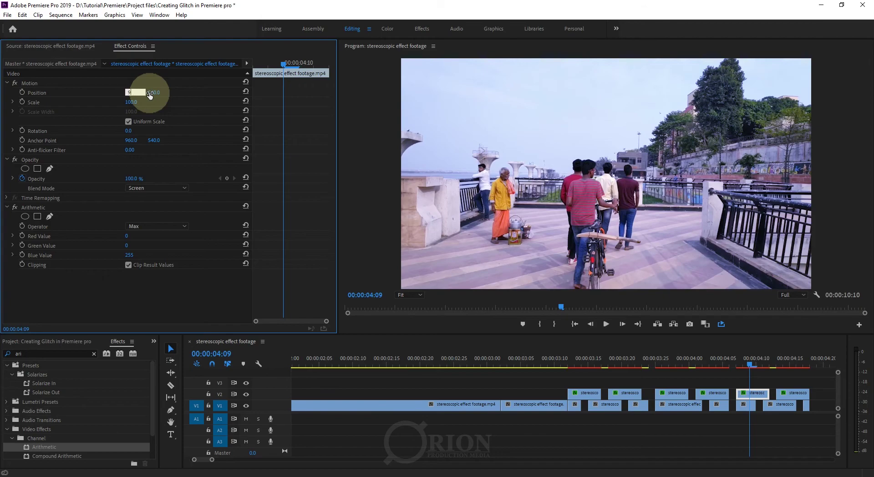
pyautogui.write('80.0')
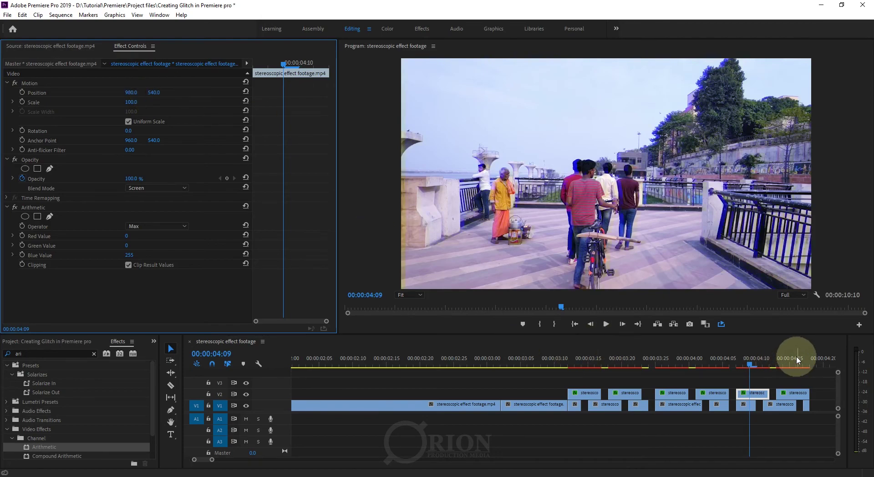
pyautogui.click(796, 358)
pyautogui.click(793, 394)
pyautogui.click(137, 97)
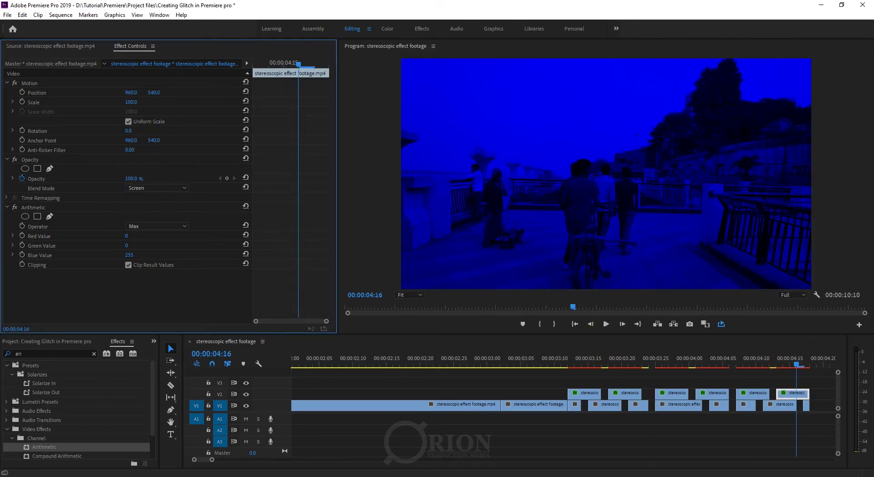
pyautogui.click(134, 93)
pyautogui.write('940')
pyautogui.press('Return')
pyautogui.click(408, 463)
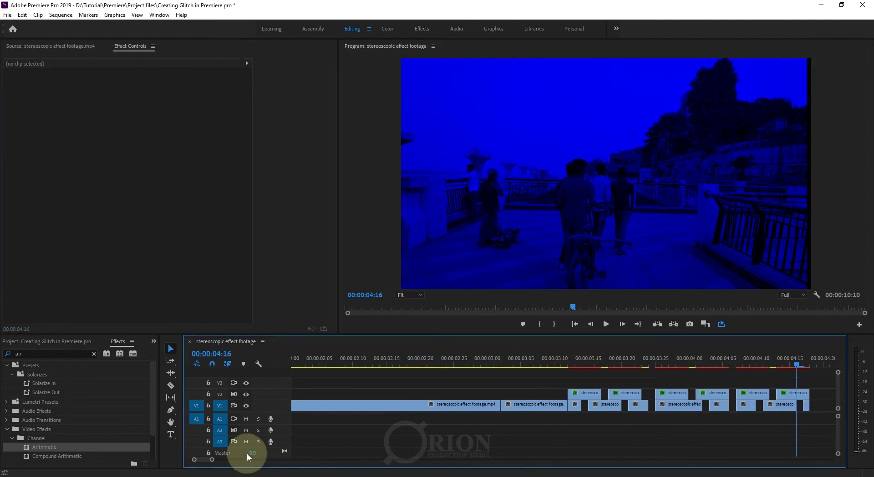
# Move the three stacked clips left so they start at the playhead, 00:00:04:19.
pyautogui.moveTo(212, 460); pyautogui.dragTo(234, 459)
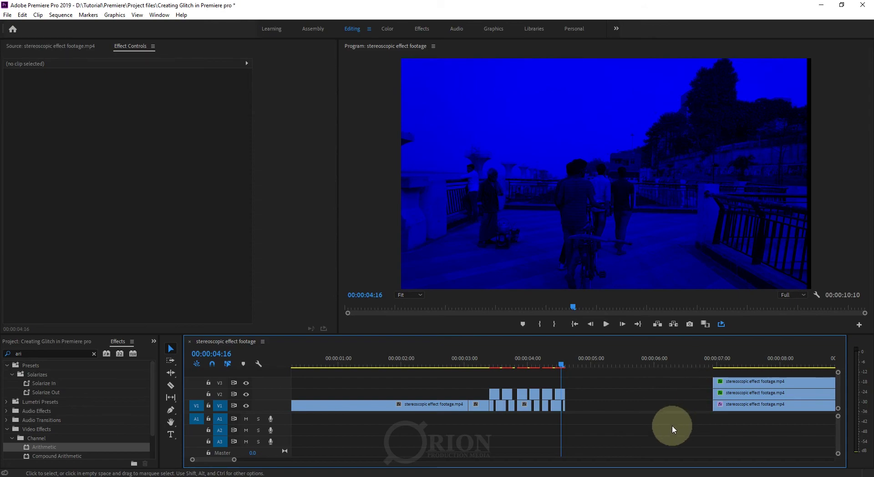
pyautogui.moveTo(672, 425)
pyautogui.mouseDown()
pyautogui.moveTo(733, 385)
pyautogui.moveTo(320, 460)
pyautogui.mouseUp()
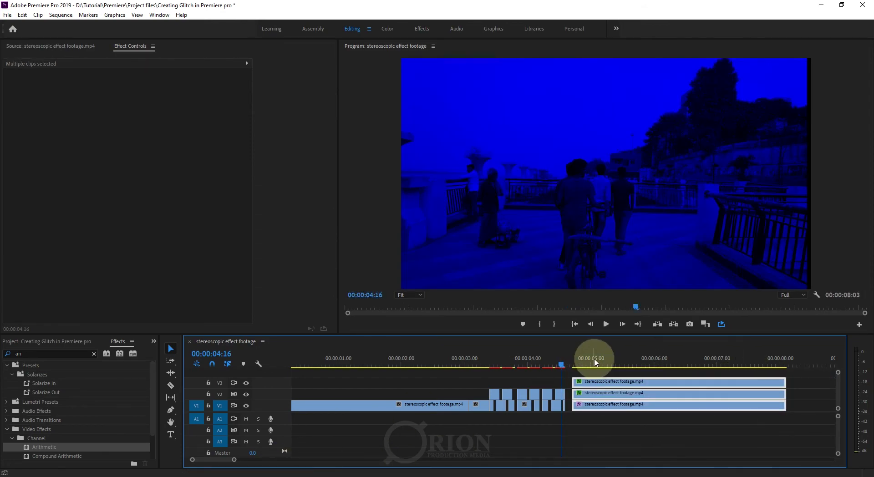
pyautogui.click(568, 363)
pyautogui.moveTo(234, 459); pyautogui.dragTo(207, 460)
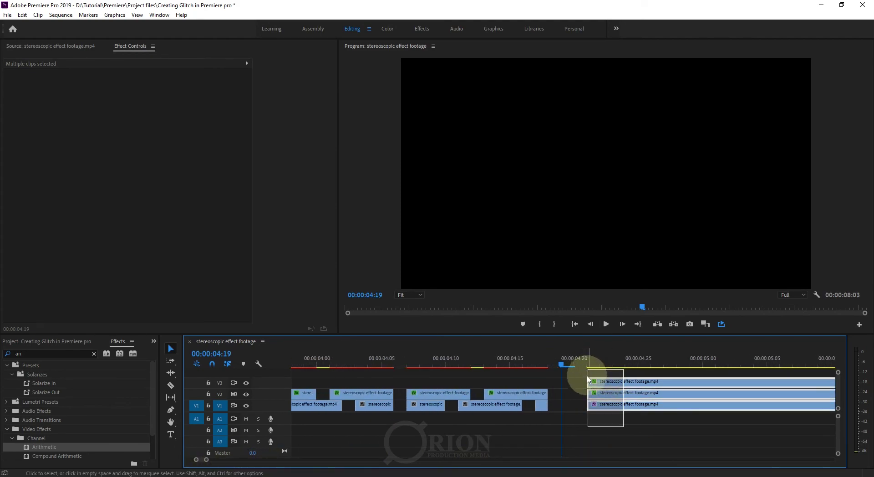
pyautogui.moveTo(606, 404); pyautogui.dragTo(582, 404)
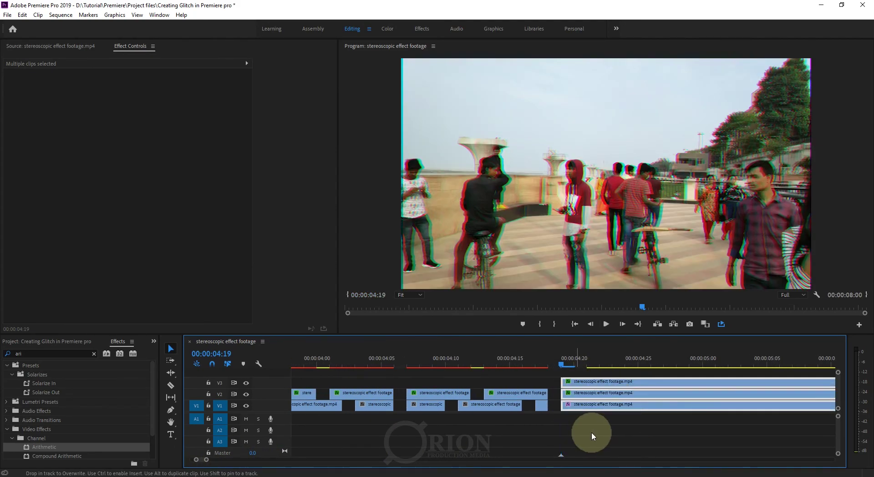
pyautogui.click(592, 432)
# Zoom out to show the whole sequence and return the playhead to the start.
pyautogui.moveTo(207, 460); pyautogui.dragTo(238, 460)
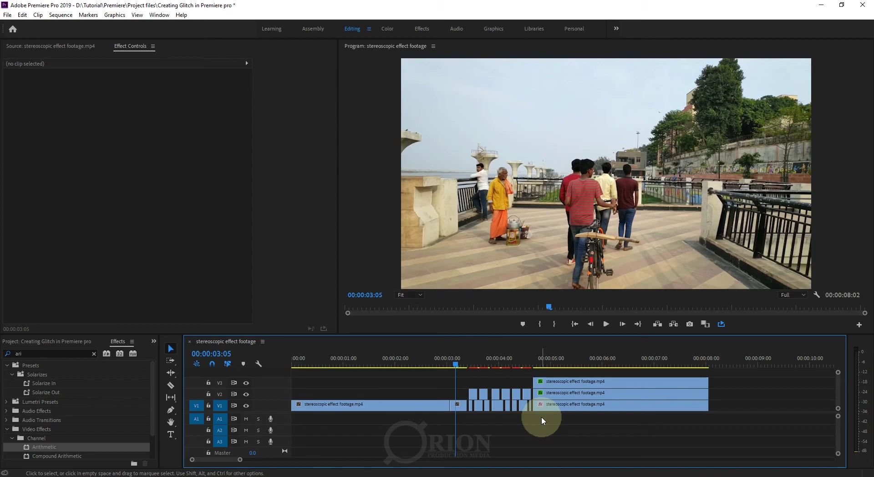
pyautogui.moveTo(596, 430); pyautogui.dragTo(406, 374)
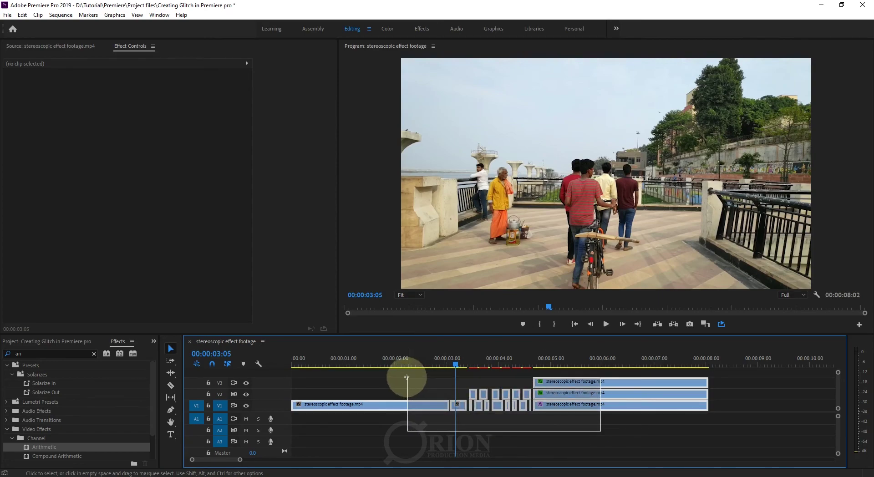
pyautogui.click(562, 439)
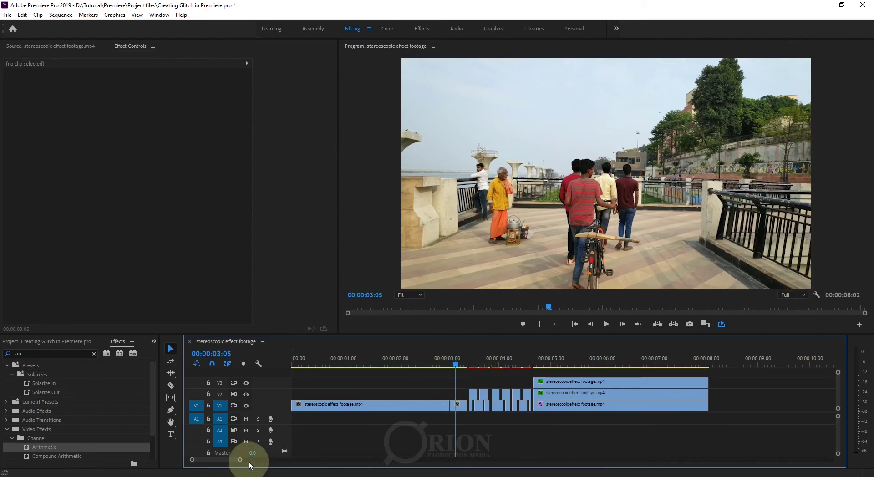
pyautogui.moveTo(240, 460); pyautogui.dragTo(287, 460)
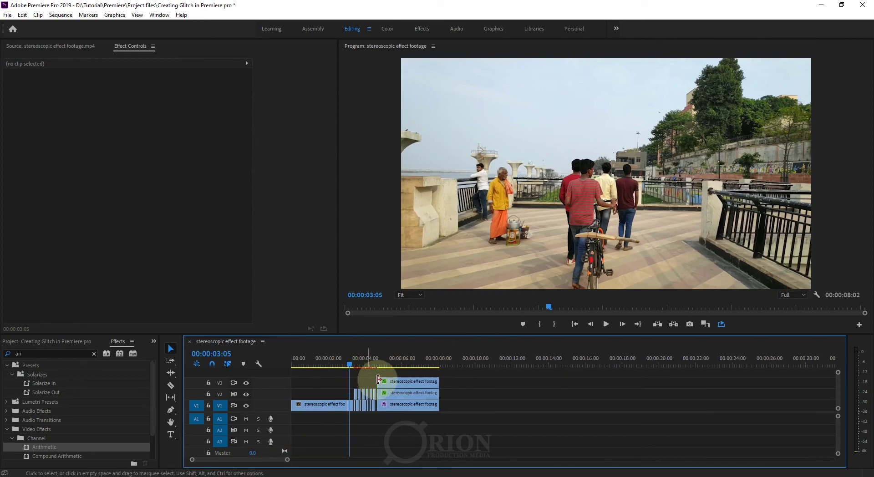
pyautogui.moveTo(349, 364); pyautogui.dragTo(296, 371)
# Render the sequence with Render In to Out, then play it back and review around 00:00:06:20.
pyautogui.click(60, 15)
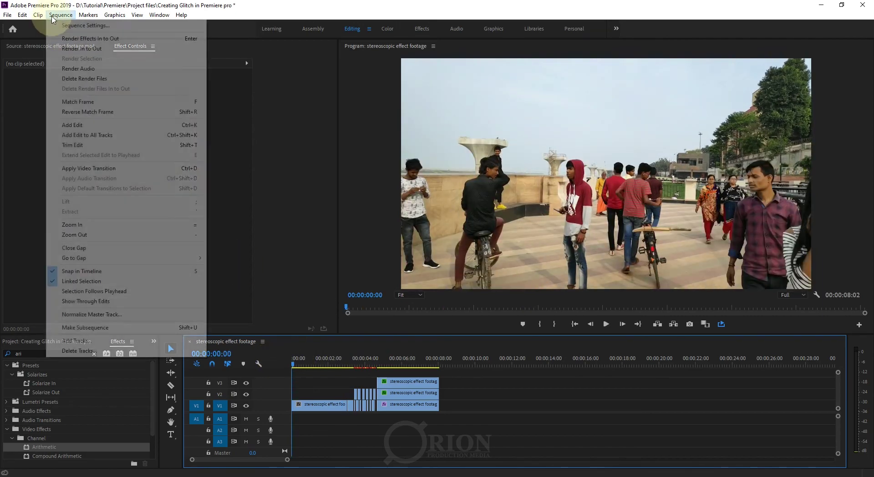
pyautogui.click(93, 48)
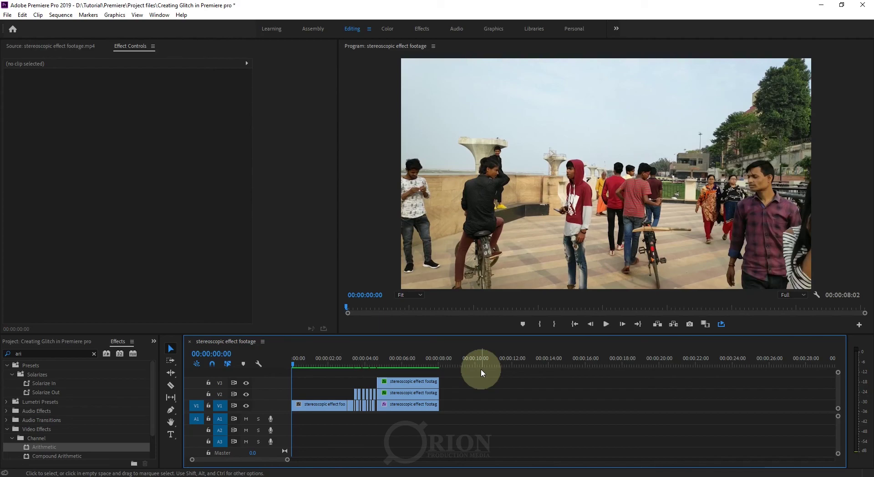
pyautogui.click(606, 325)
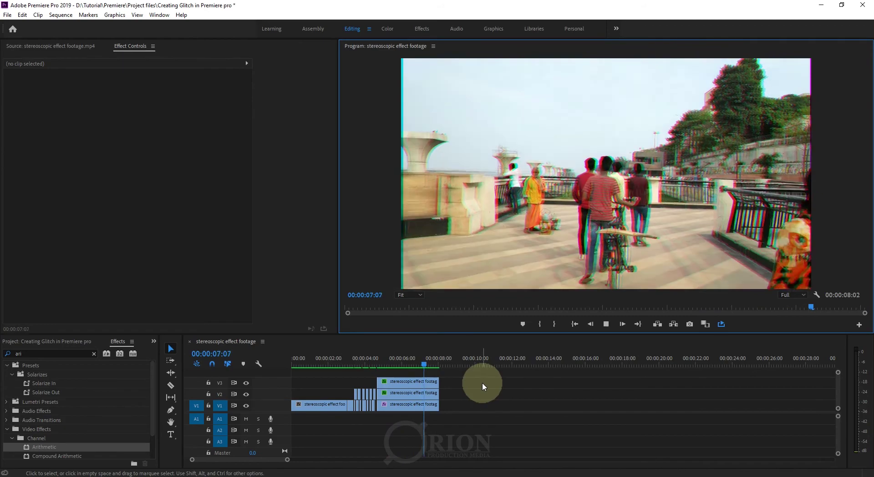
pyautogui.moveTo(440, 363); pyautogui.dragTo(414, 363)
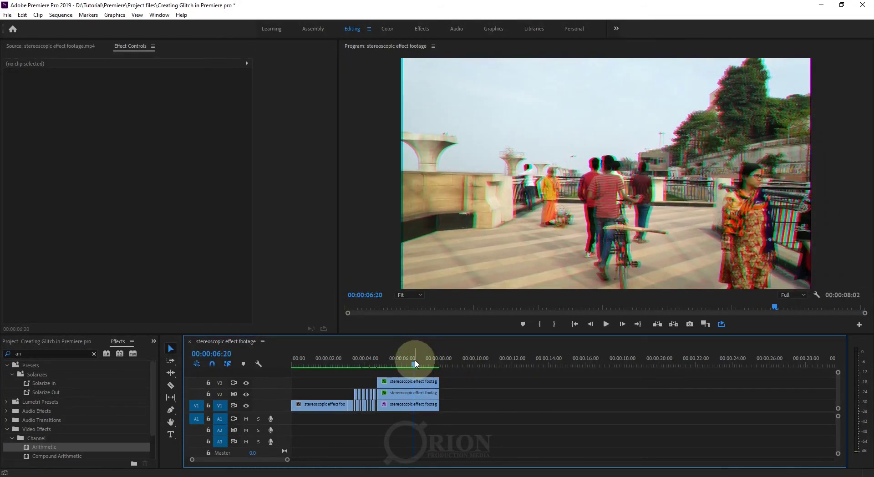